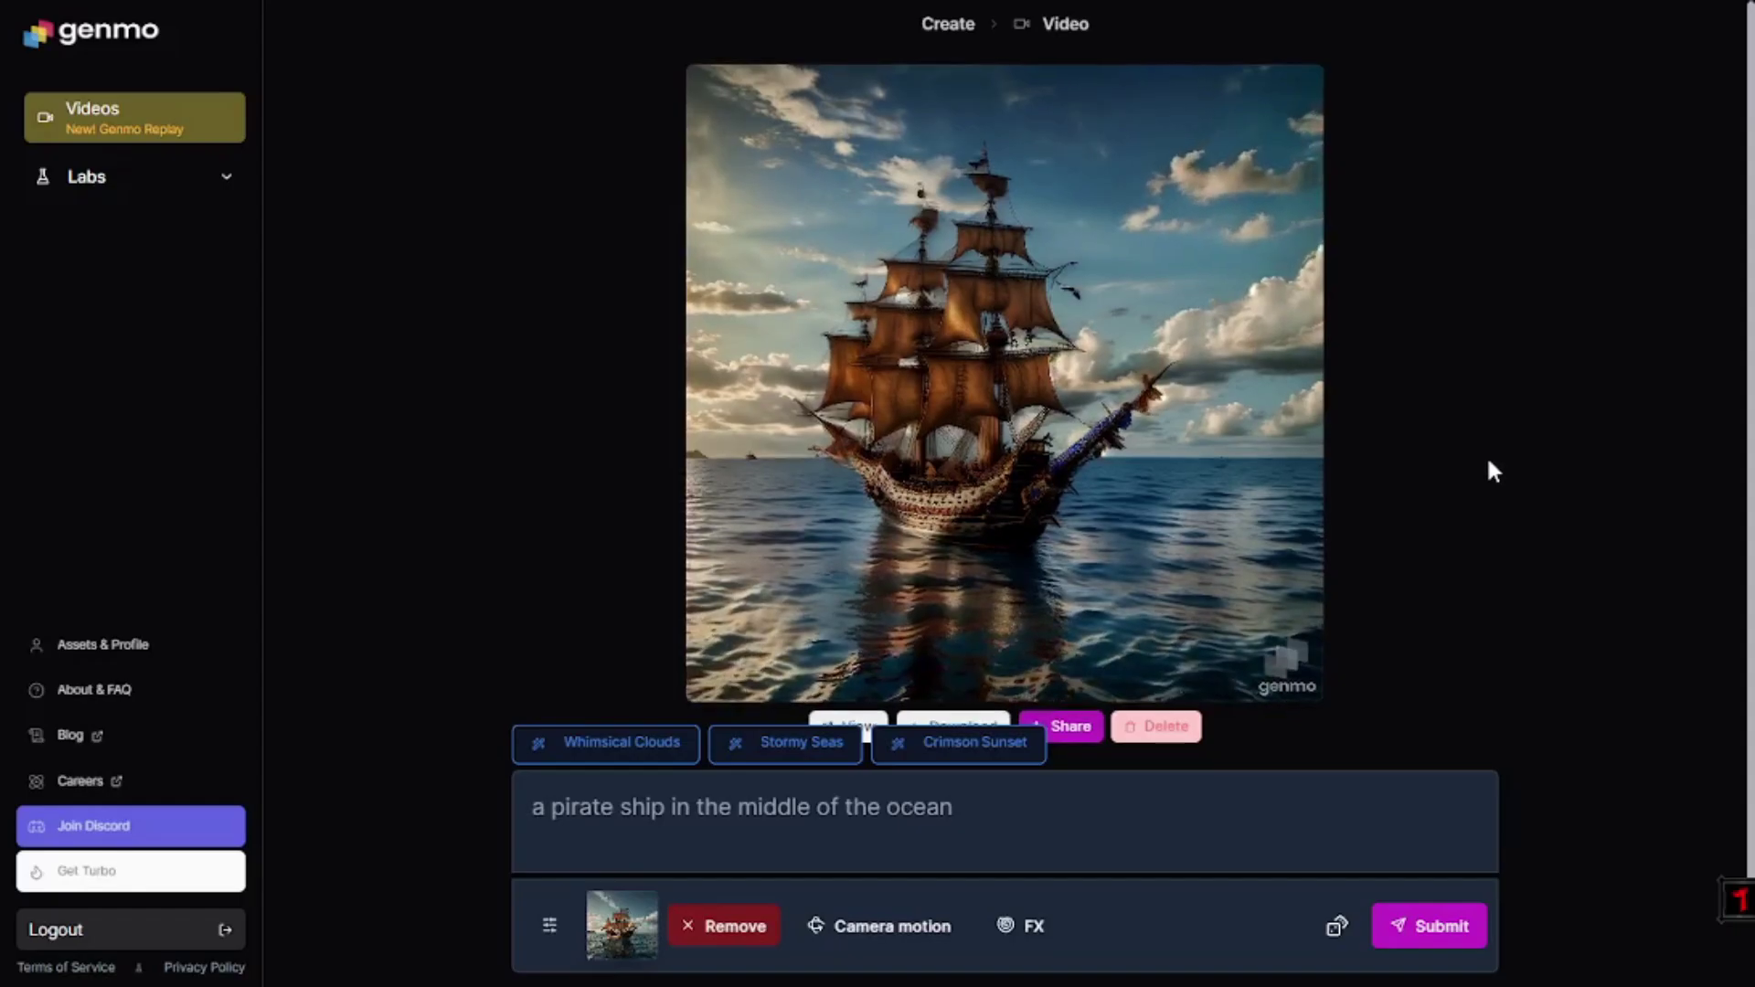
Step: Play the finished Gen-2 video of the panda astronaut
scroll(1489, 471, down, 2)
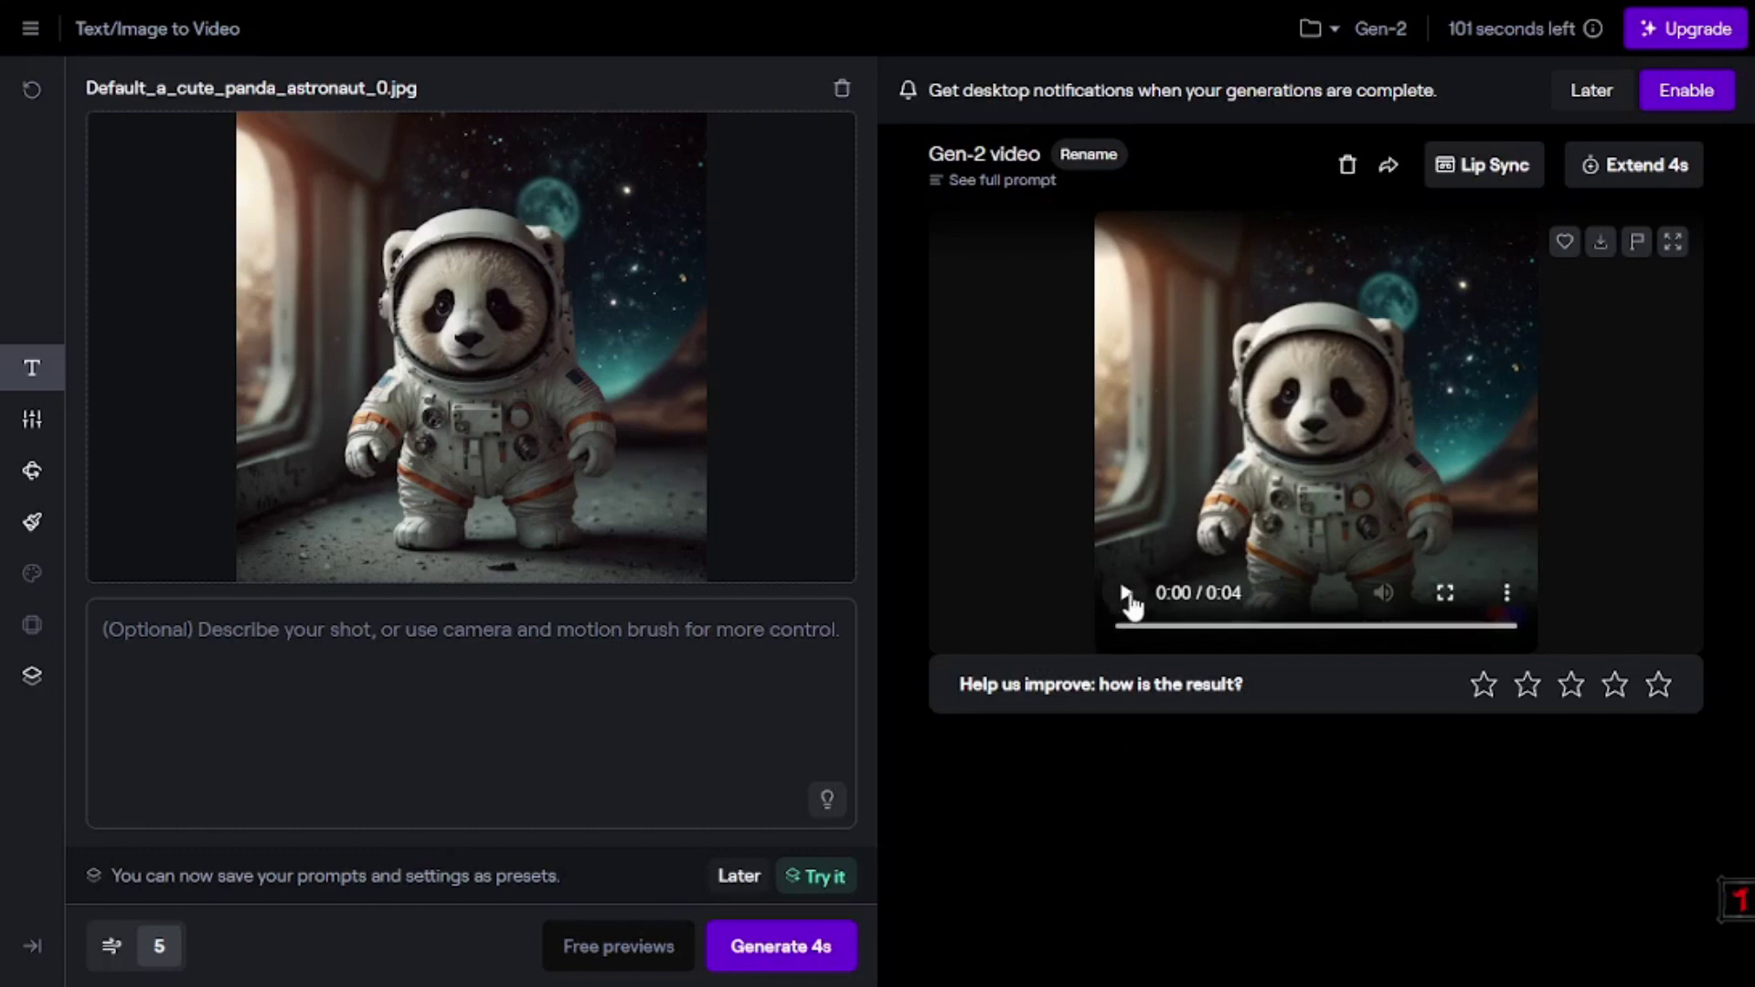
click(1127, 594)
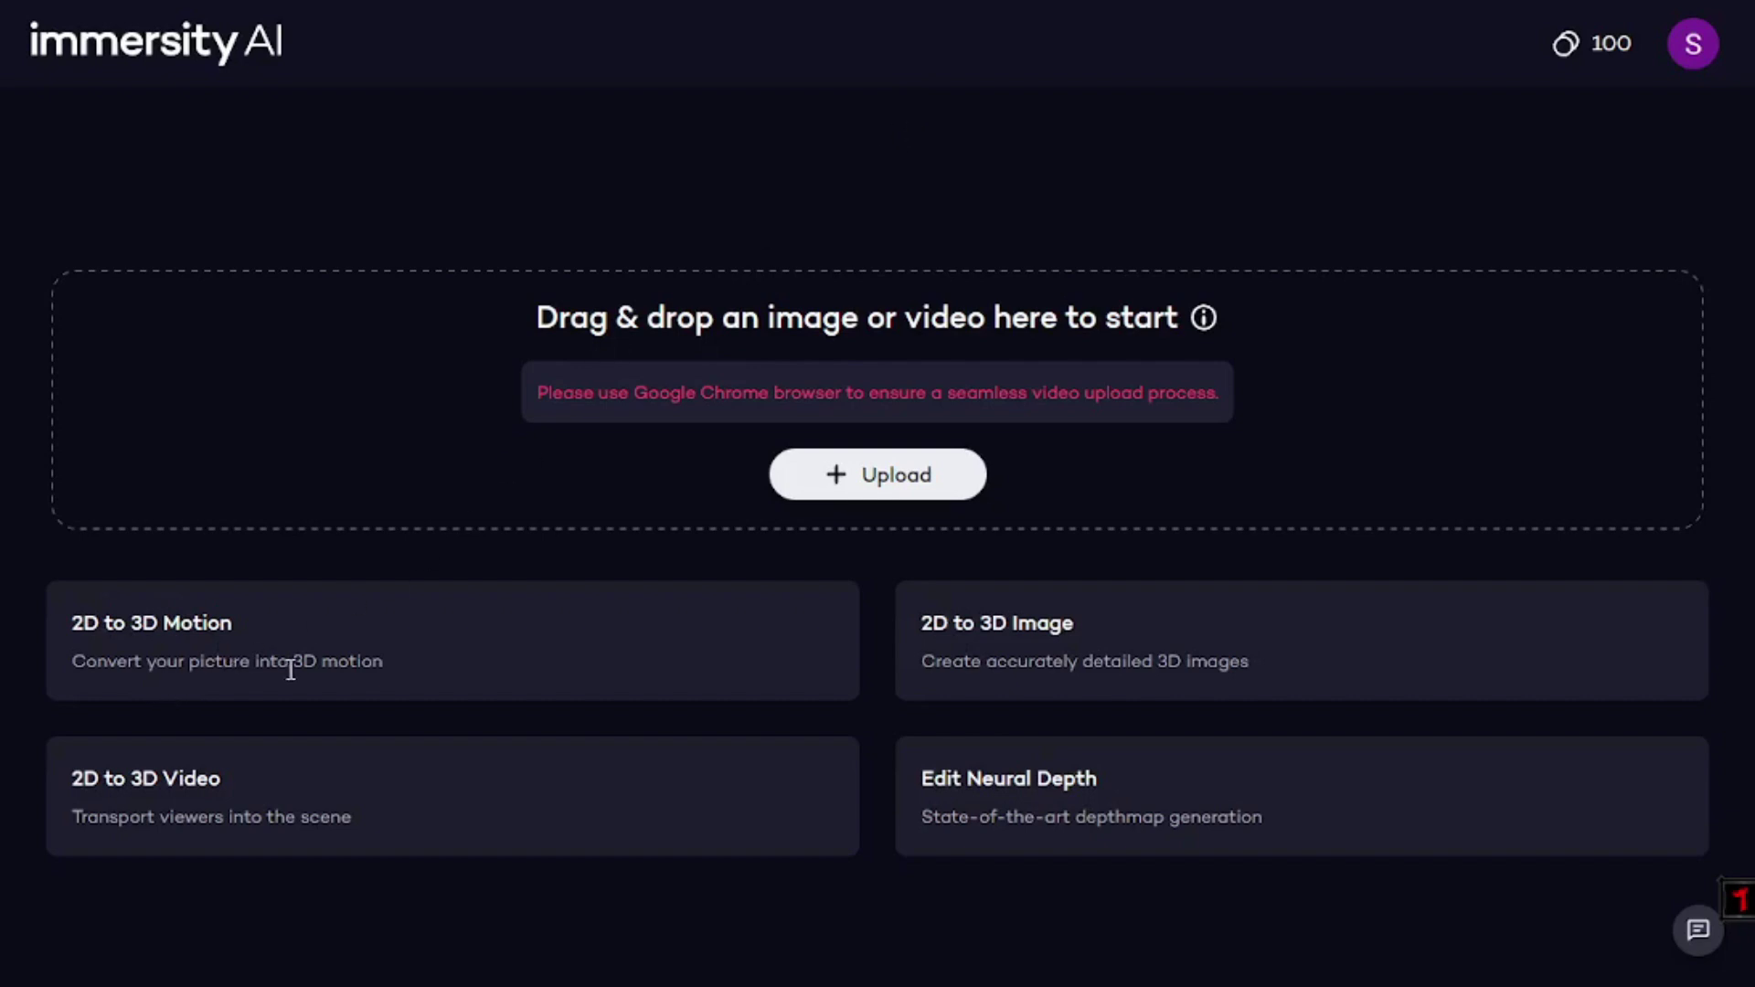
Step: Upload the gate picture to Immersity AI and turn on Reverse for its perspective motion
click(909, 484)
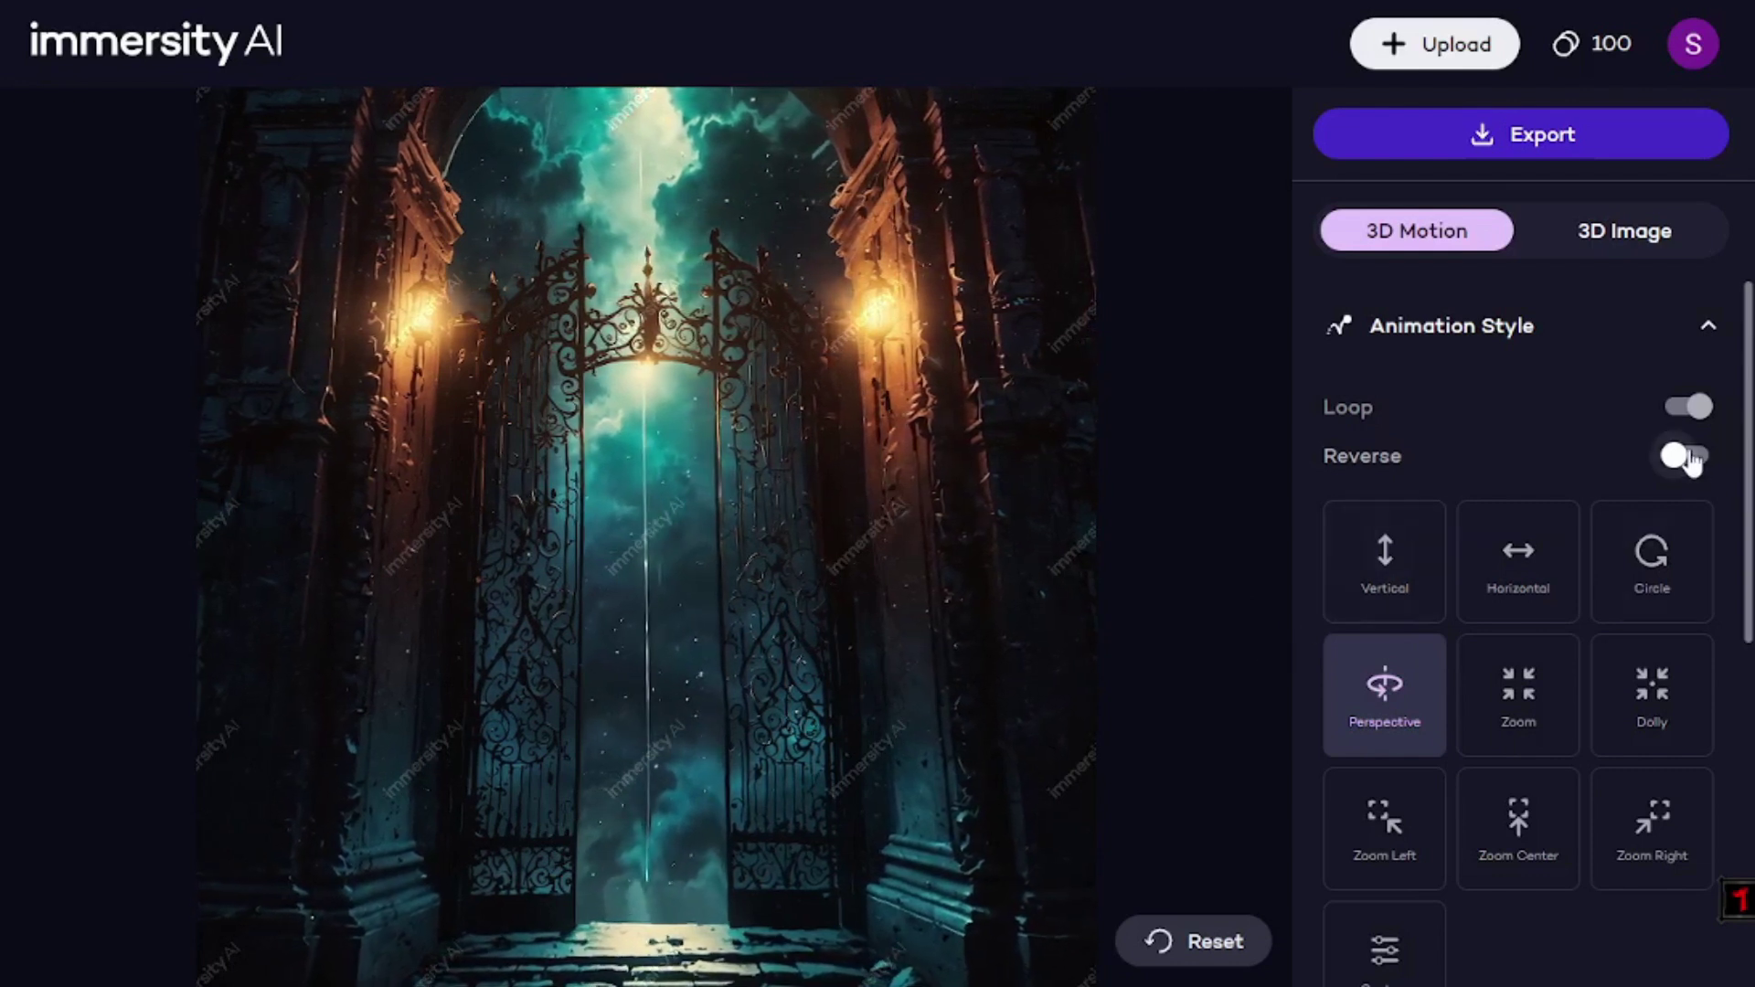
click(1687, 458)
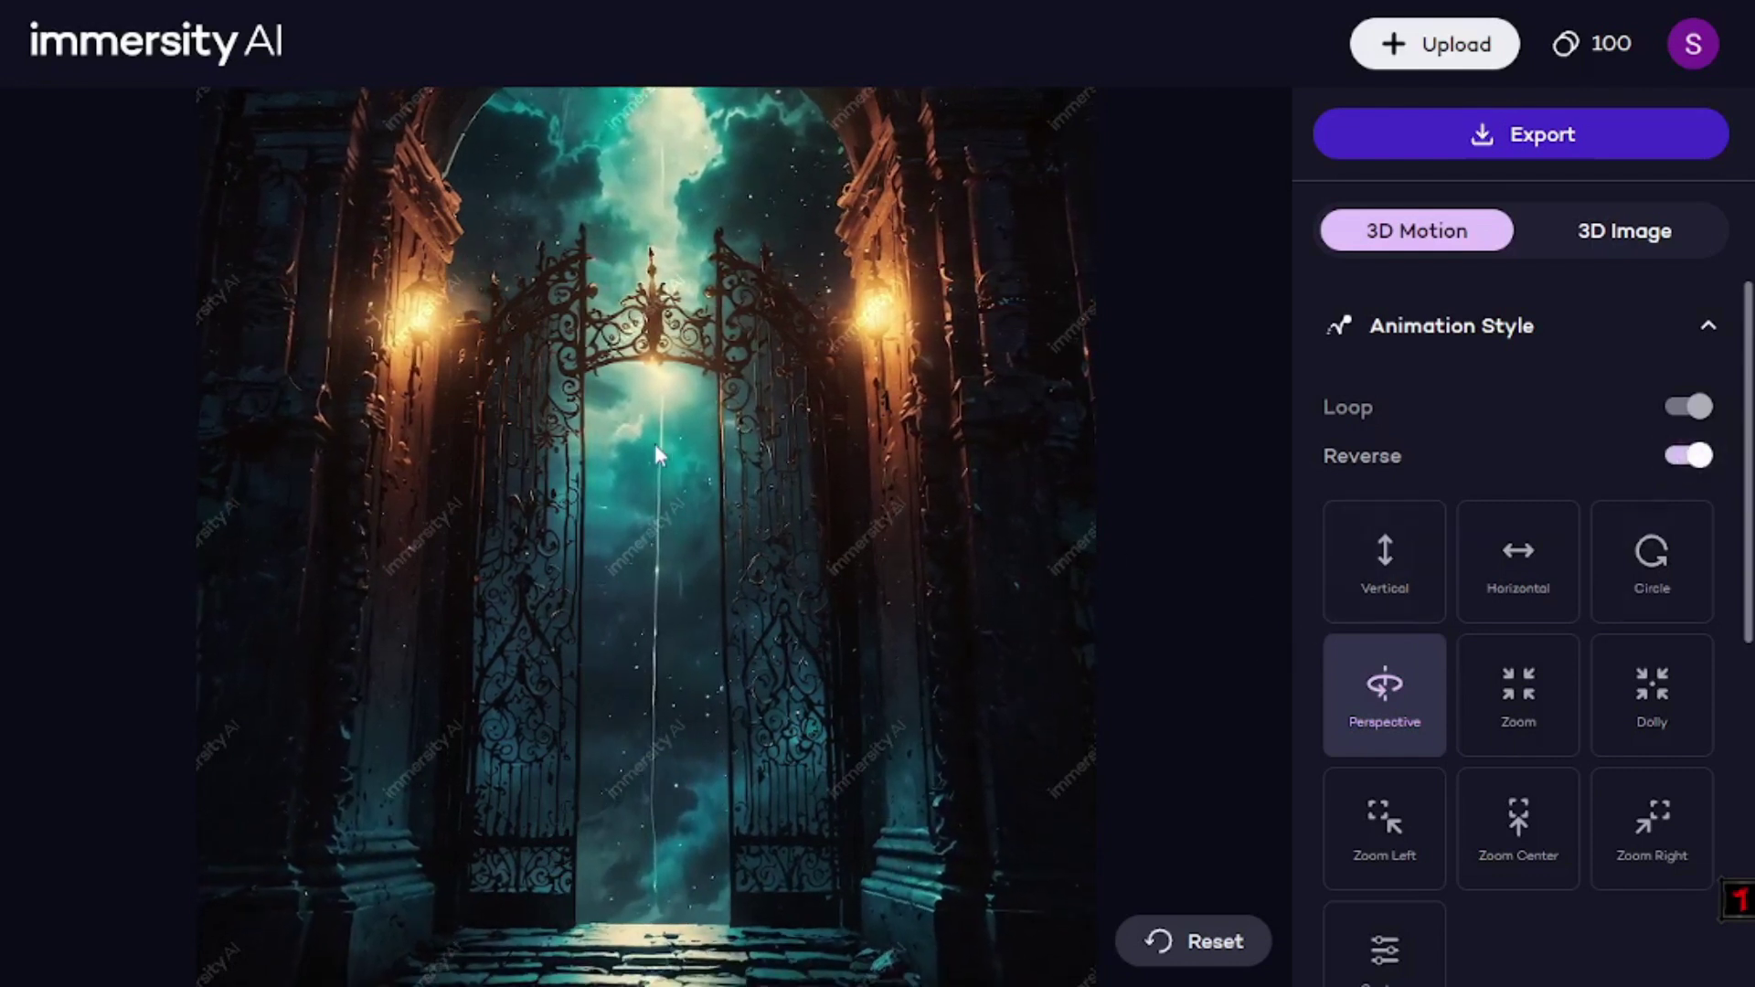
Step: Apply the Zoom animation style to the gate picture and turn off Loop
scroll(1444, 640, down, 2)
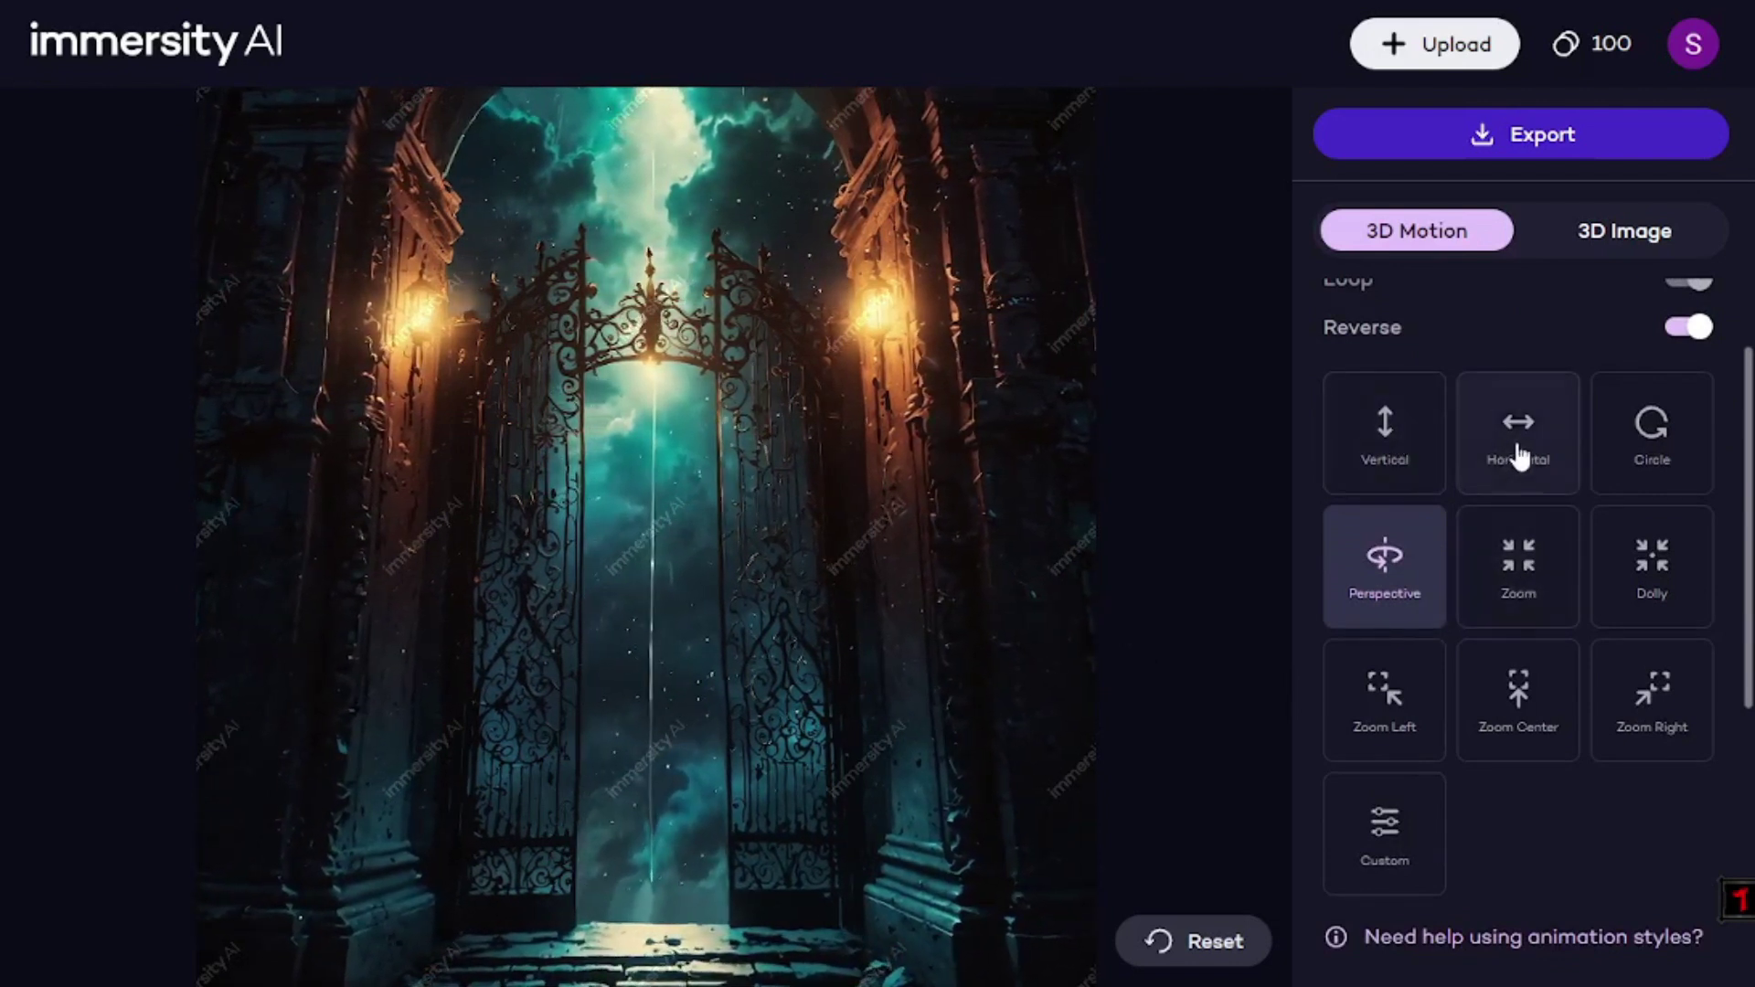
click(1515, 569)
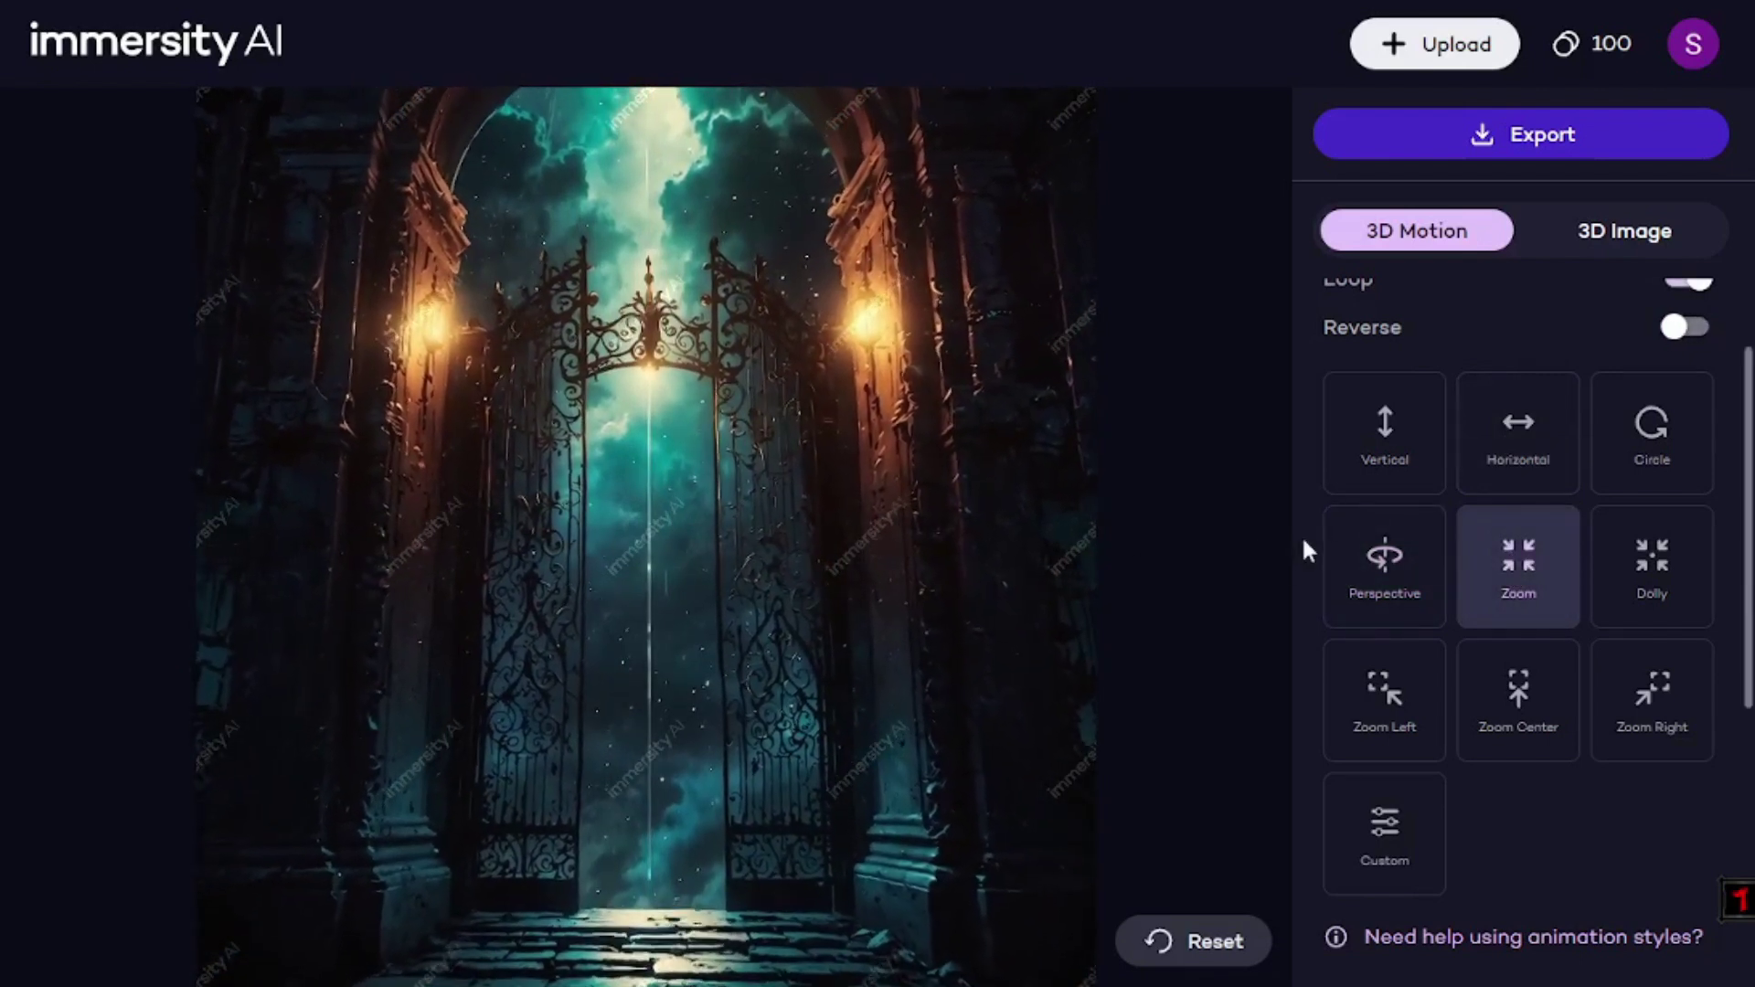
scroll(1463, 531, up, 2)
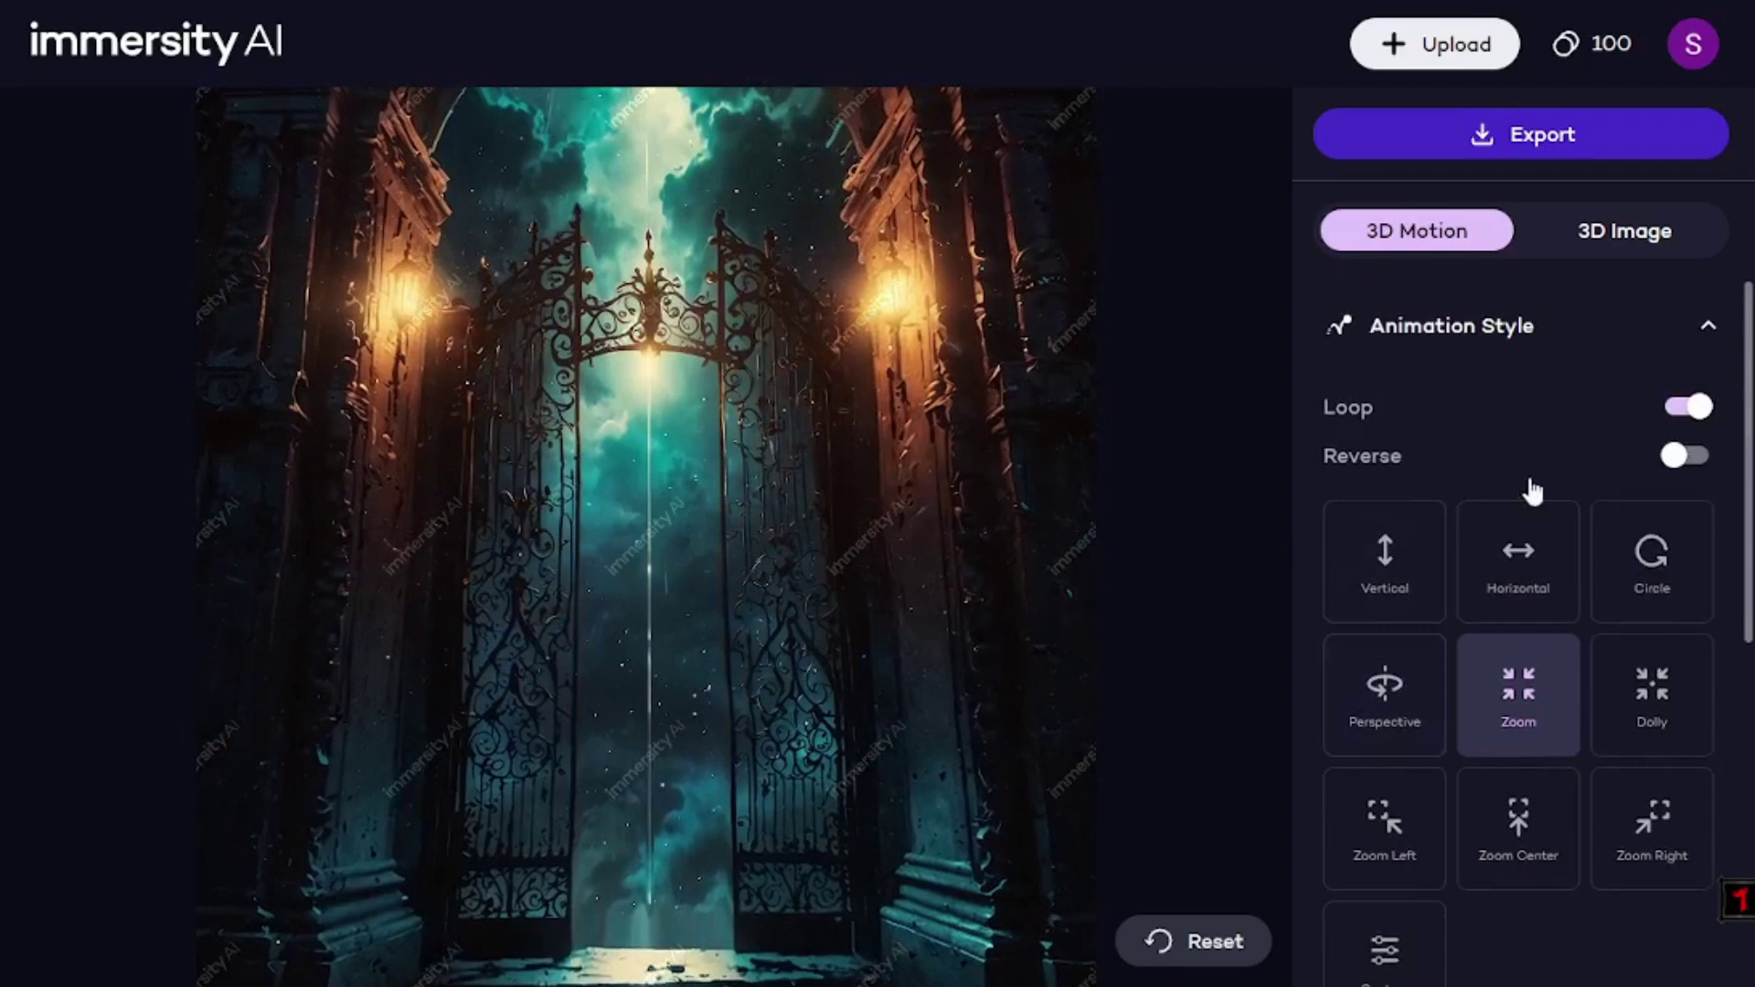
click(1692, 408)
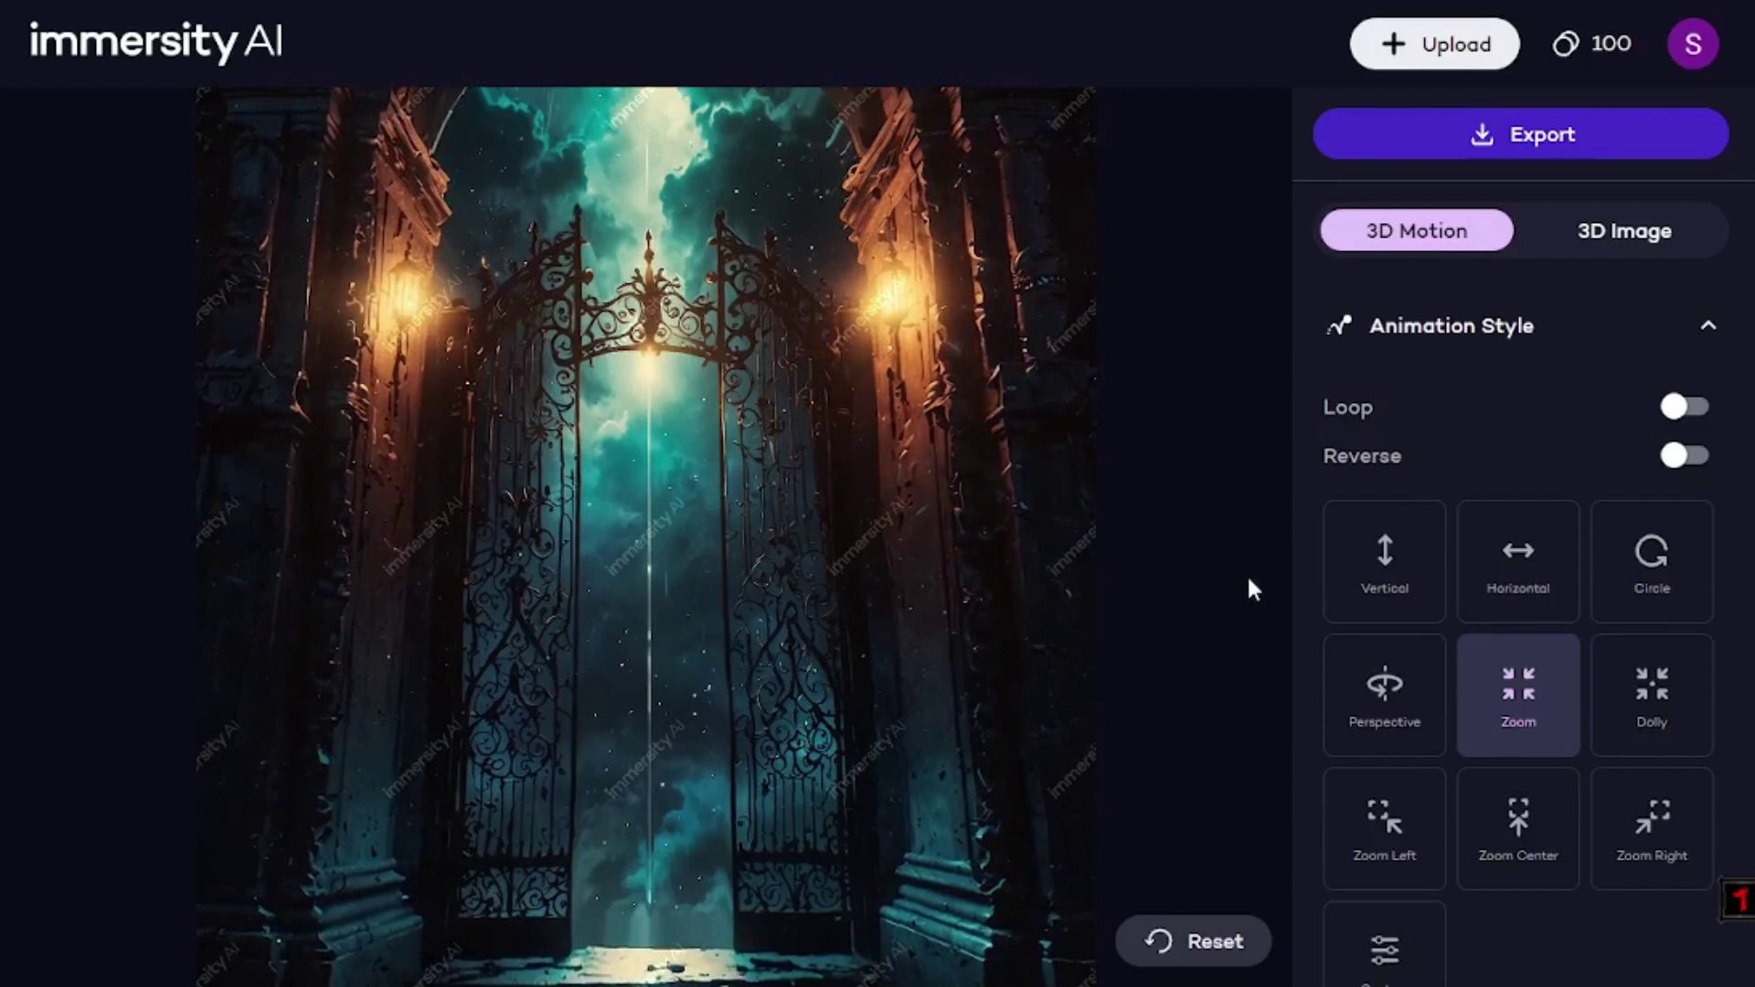
Step: Try the Custom animation style and examine its manual settings for the starting and ending points
scroll(1545, 677, down, 3)
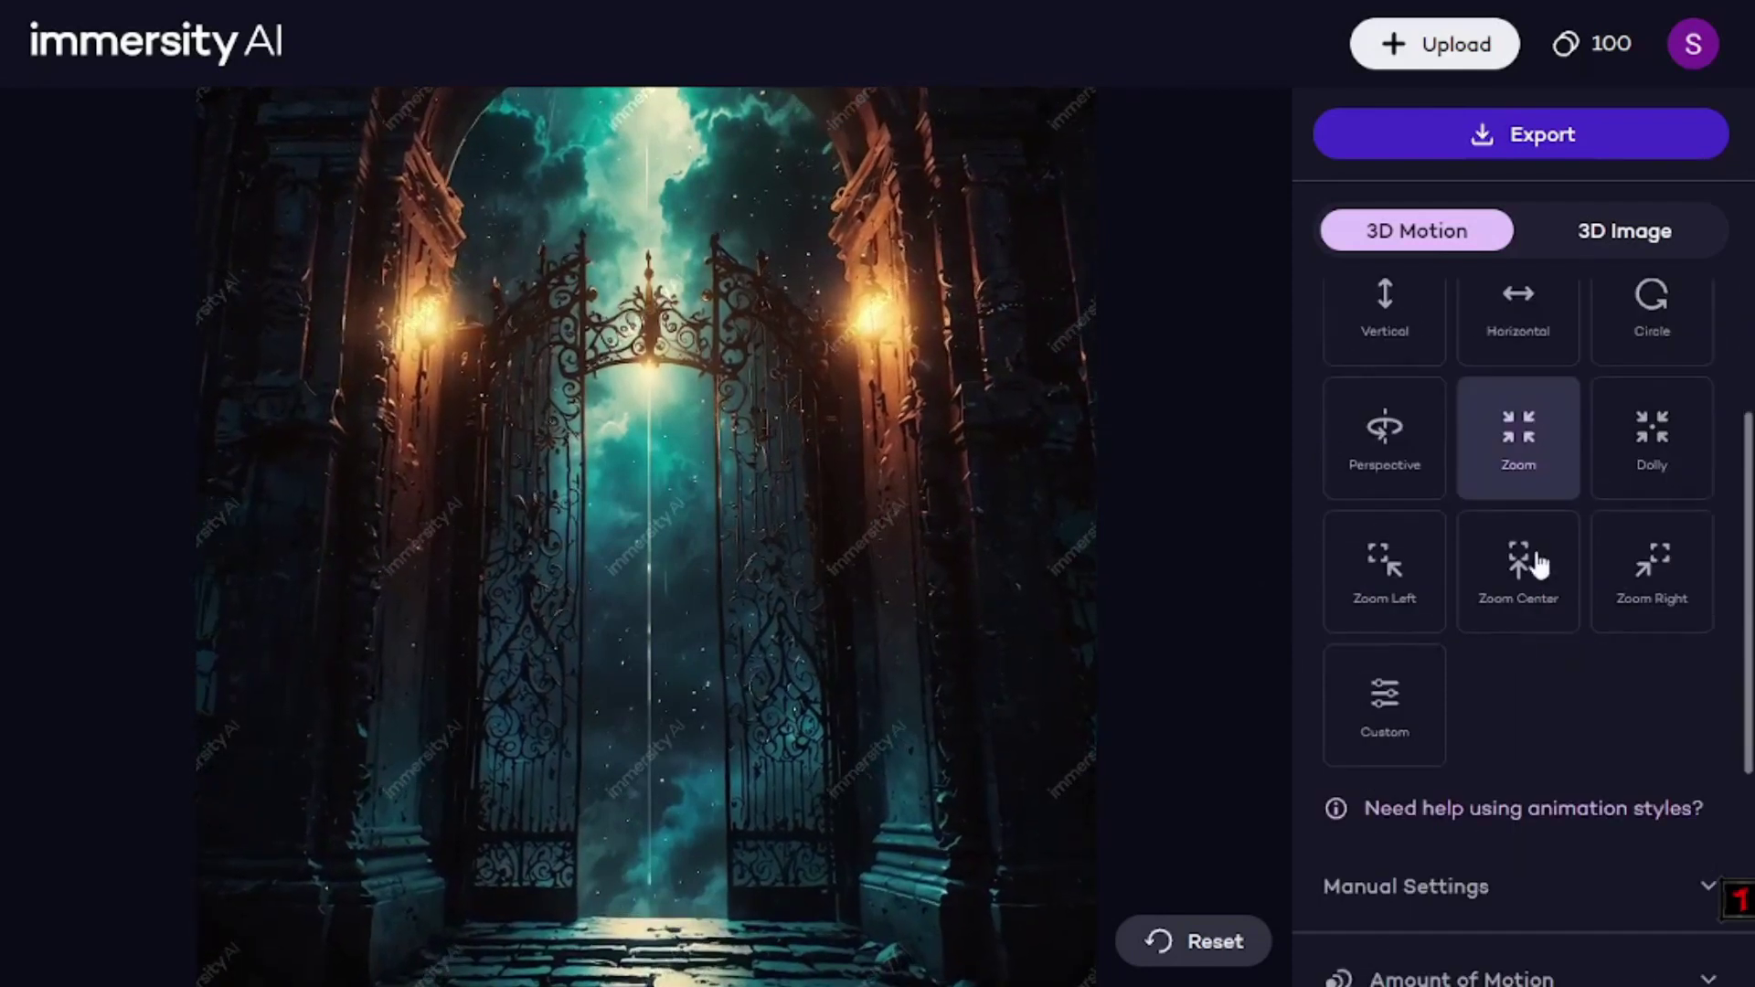
click(1369, 716)
scroll(1426, 787, down, 4)
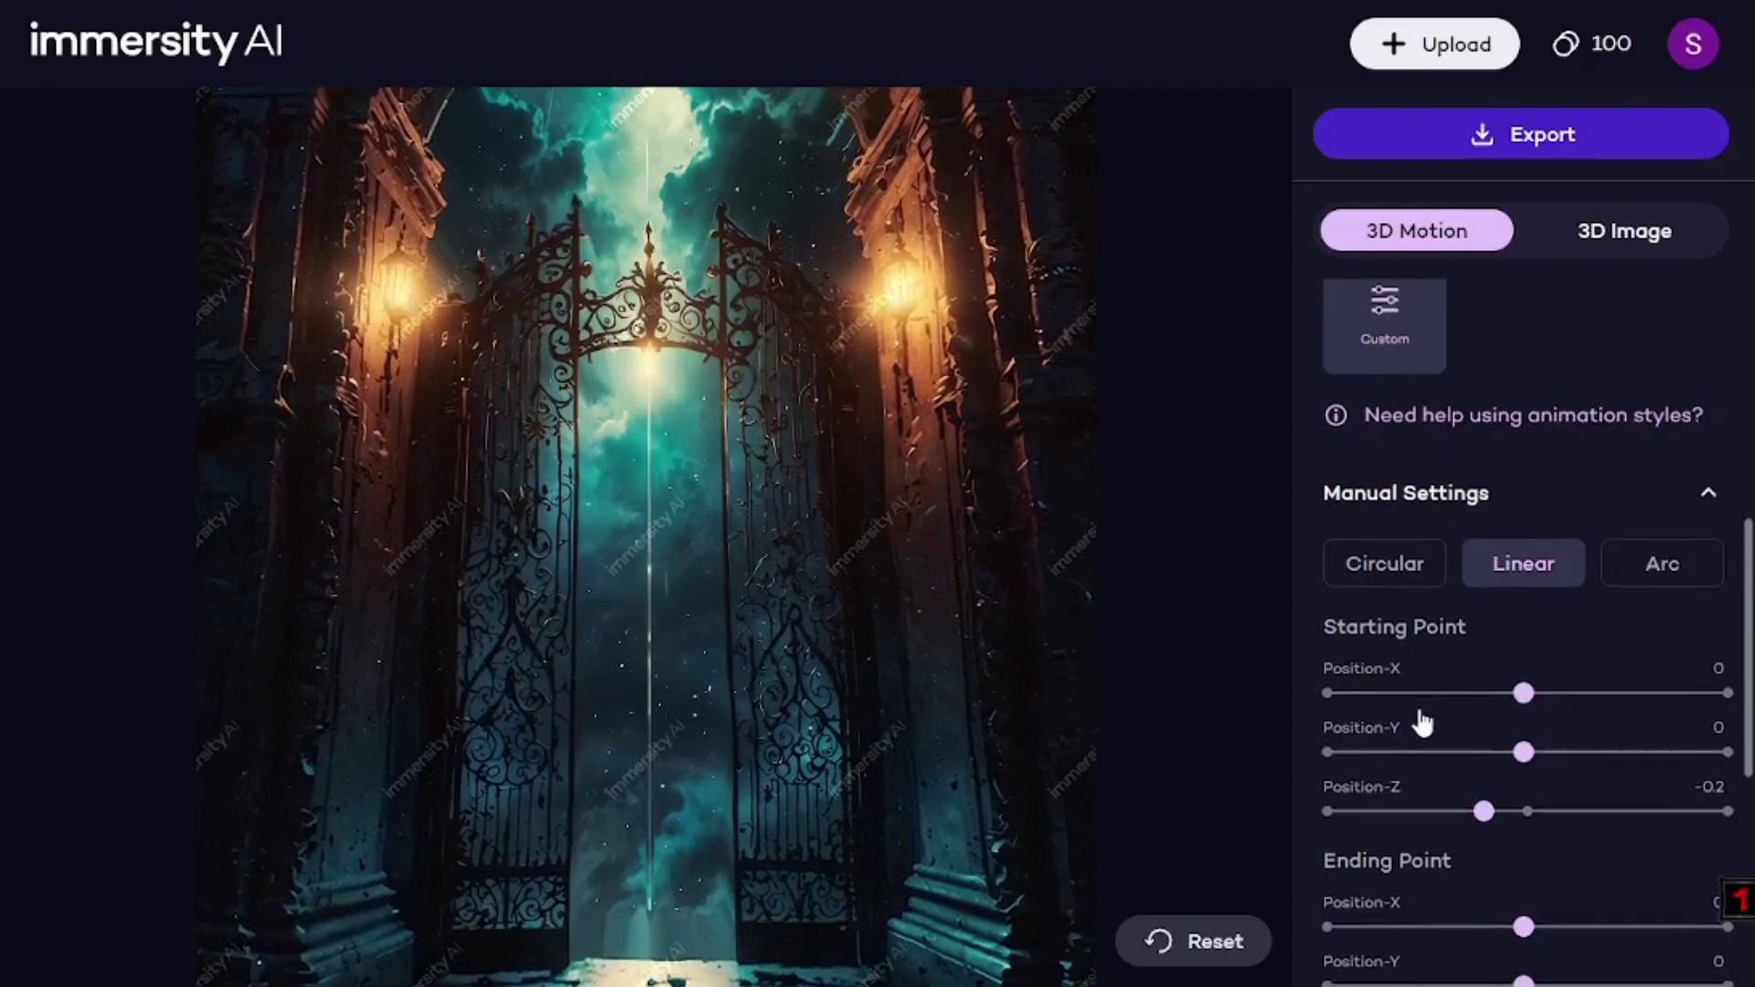
scroll(1423, 716, down, 3)
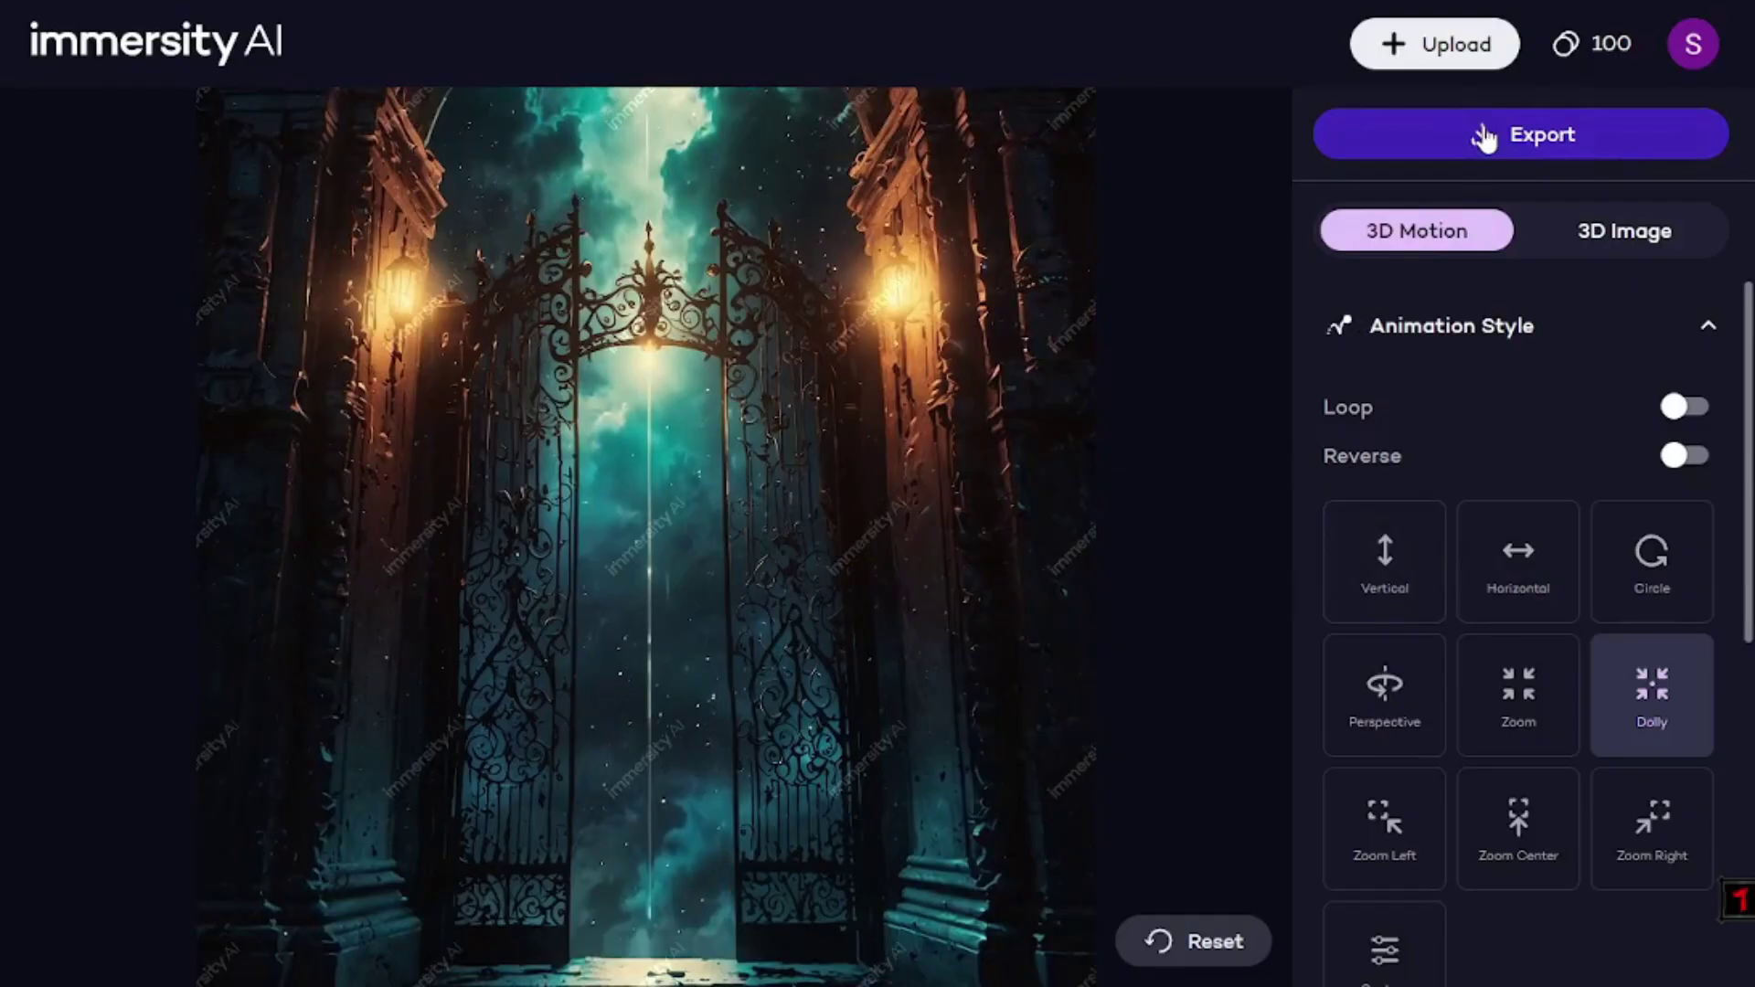
Step: Export the gate animation with one repetition as a free Limited Export MP4 (up to 720p) and close the export dialog
click(1481, 139)
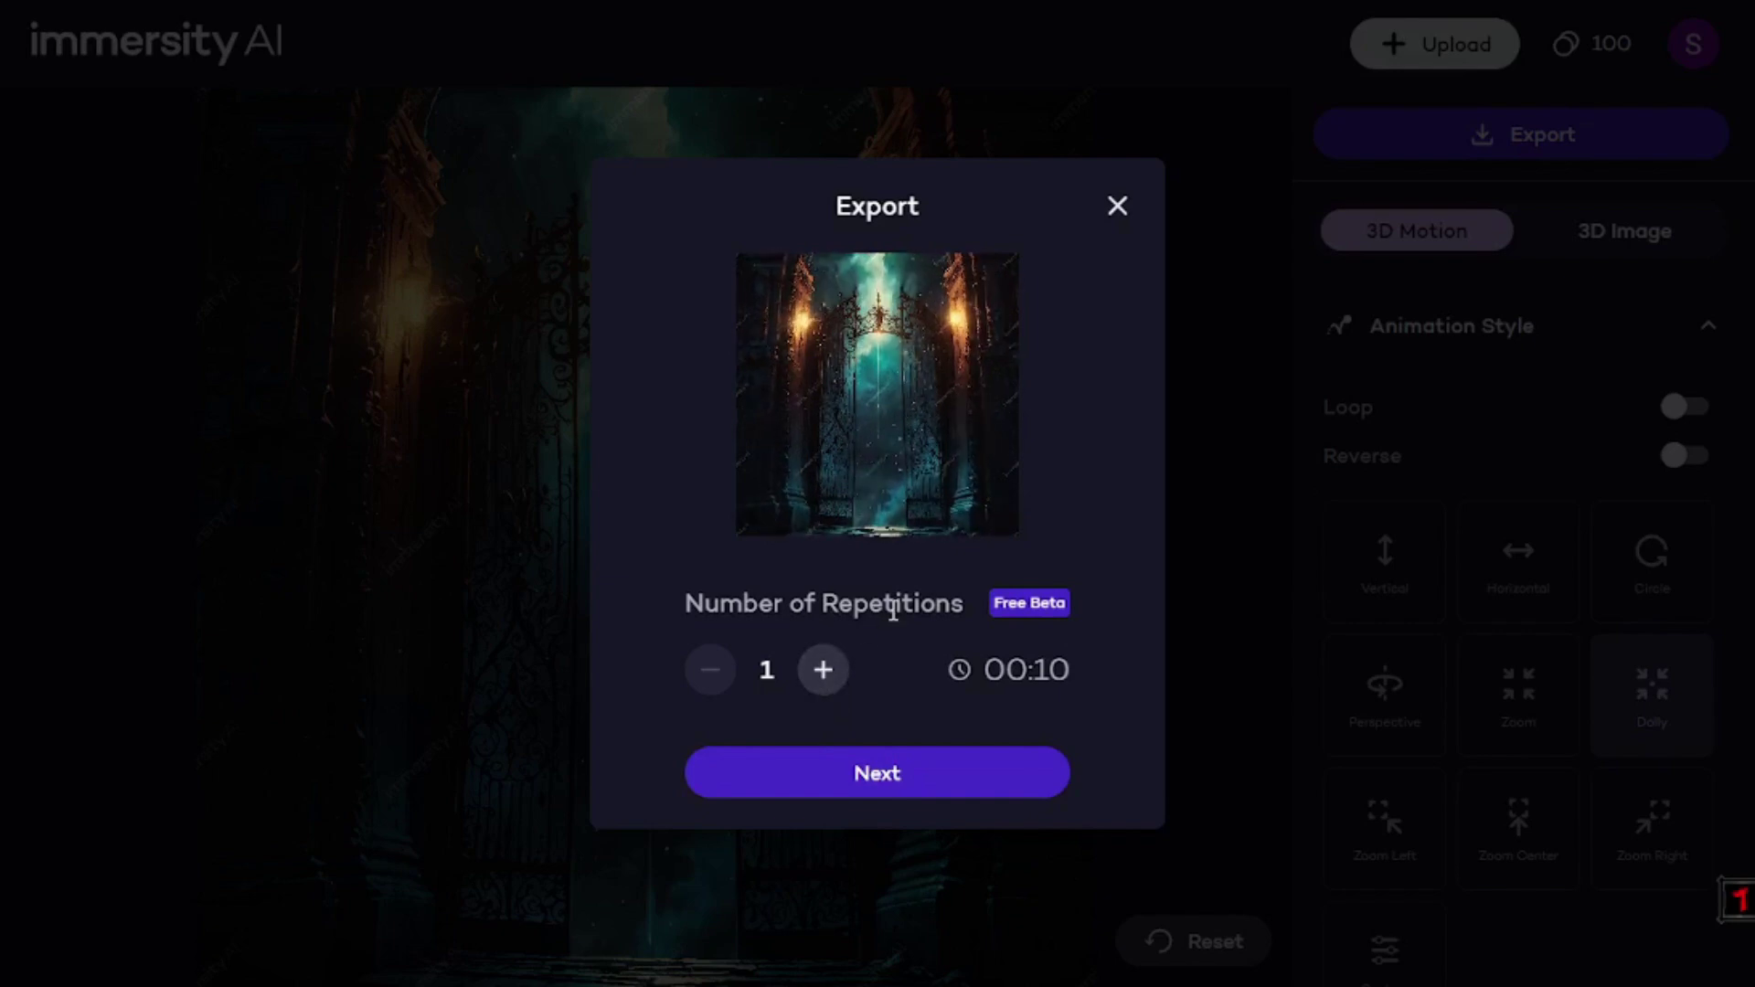
click(885, 779)
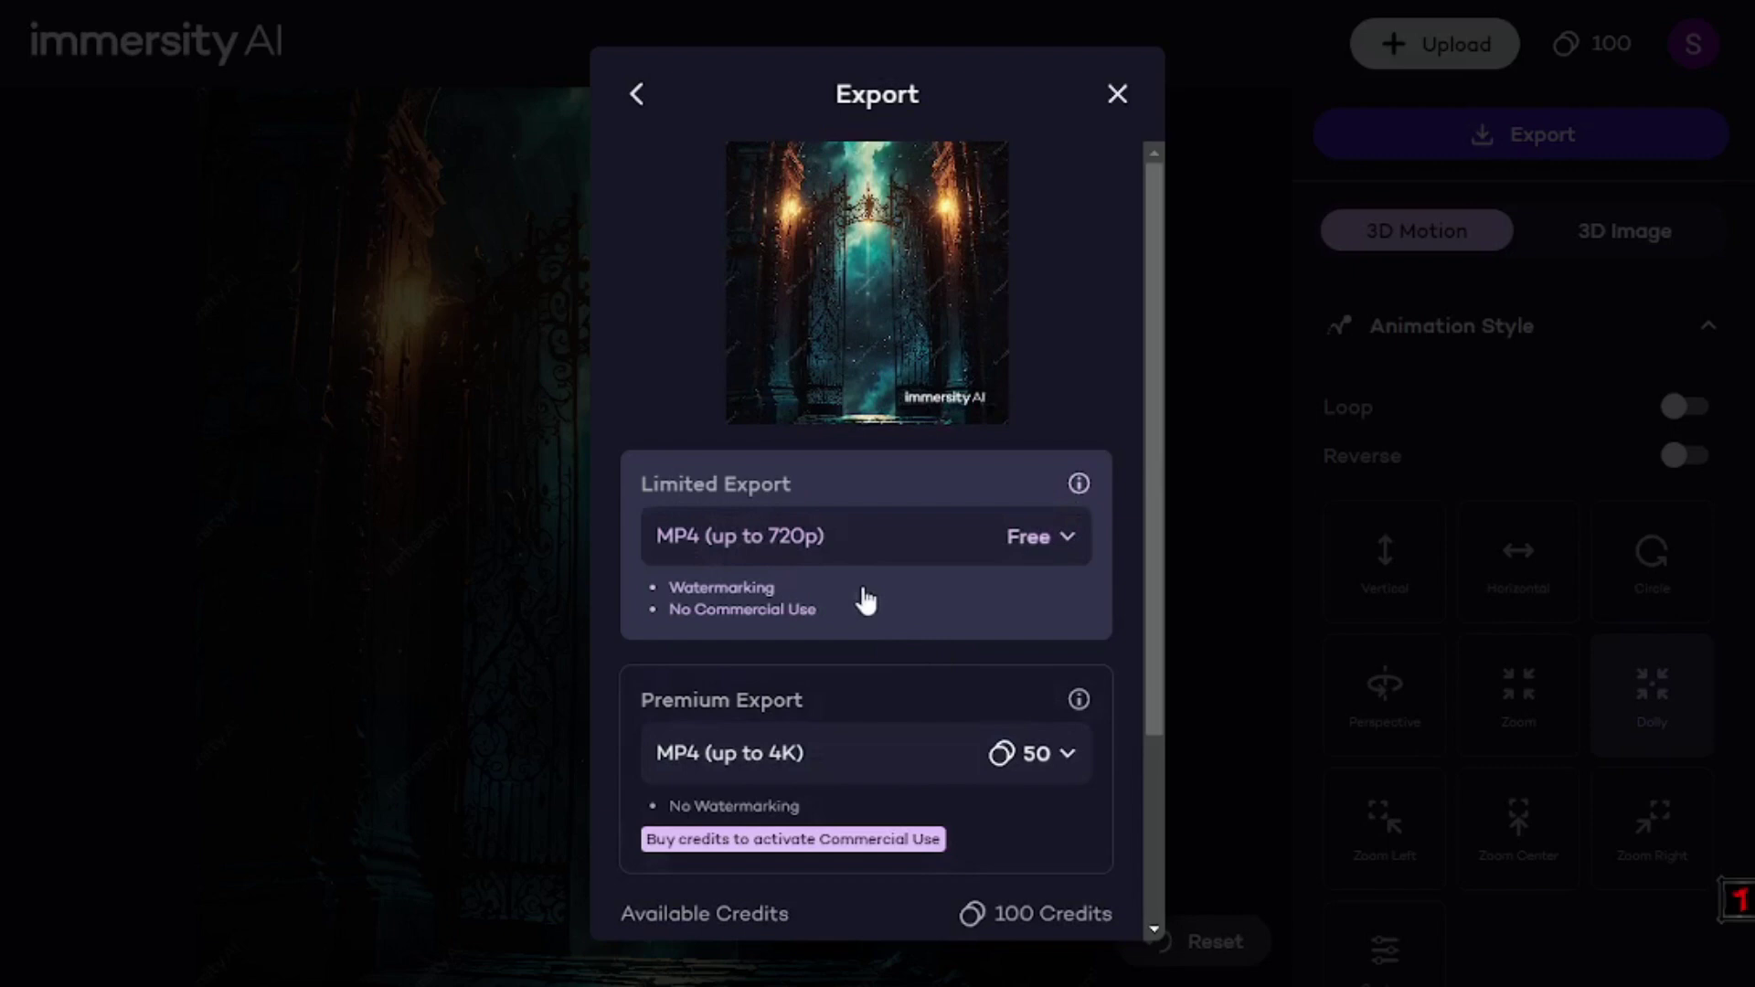
scroll(817, 557, down, 2)
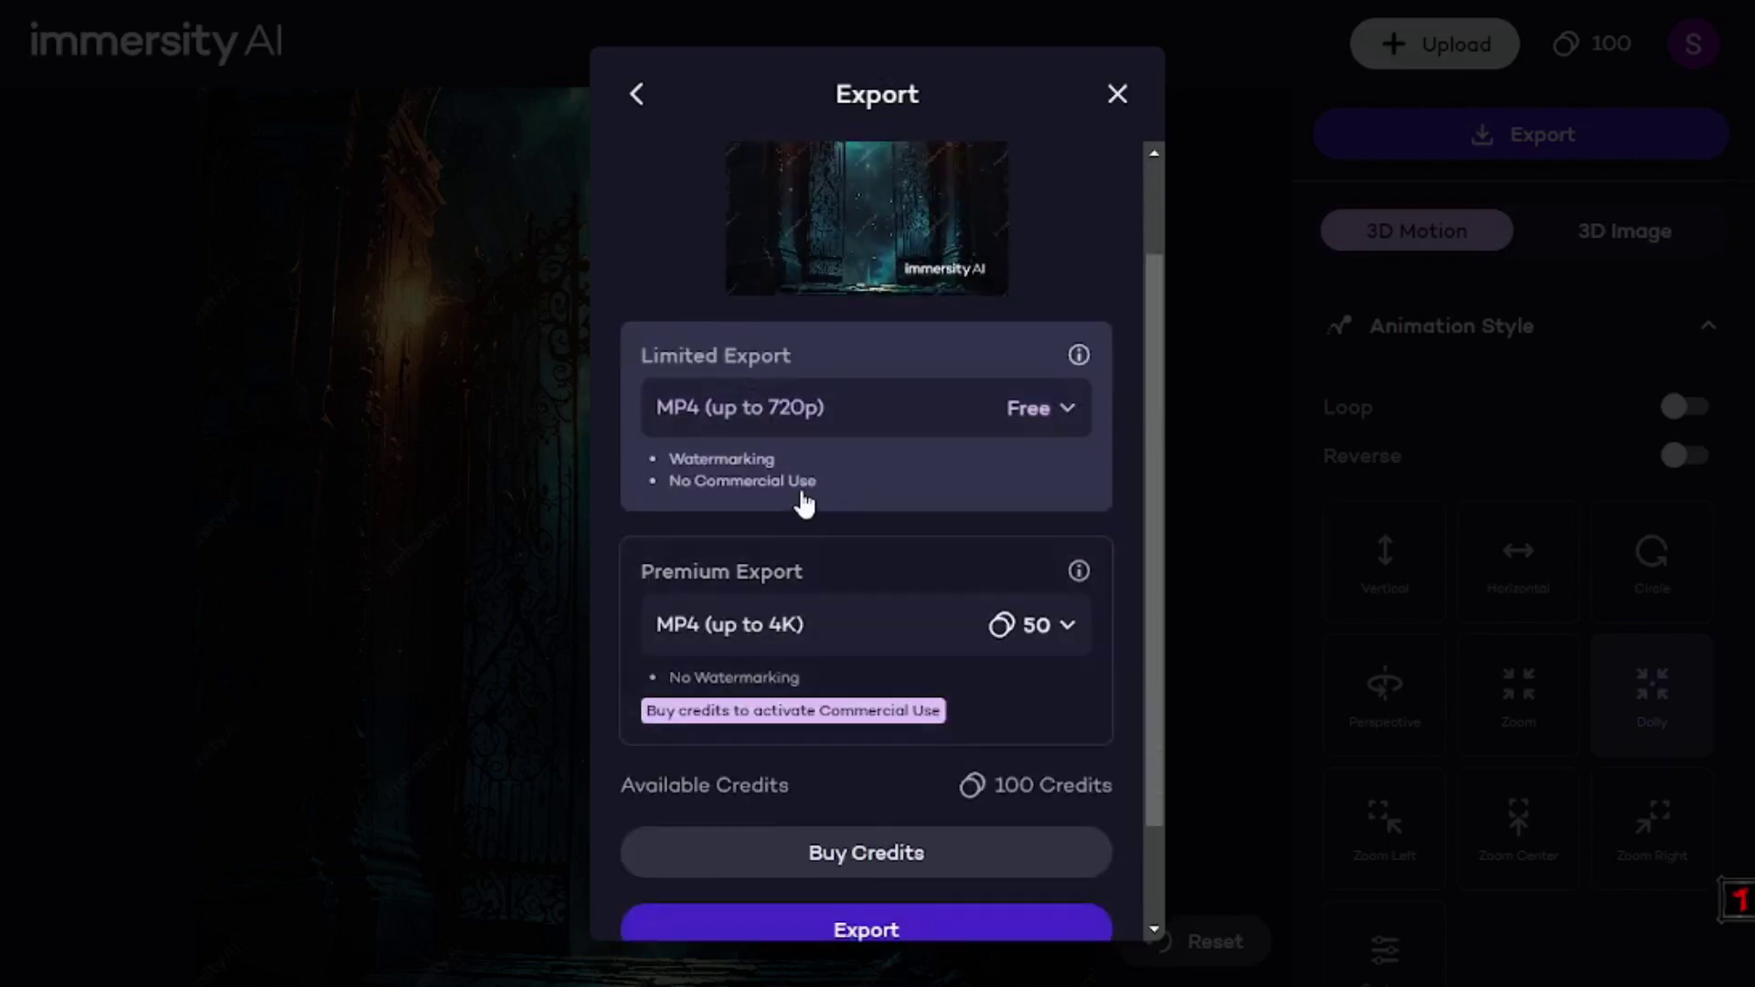
scroll(820, 375, down, 2)
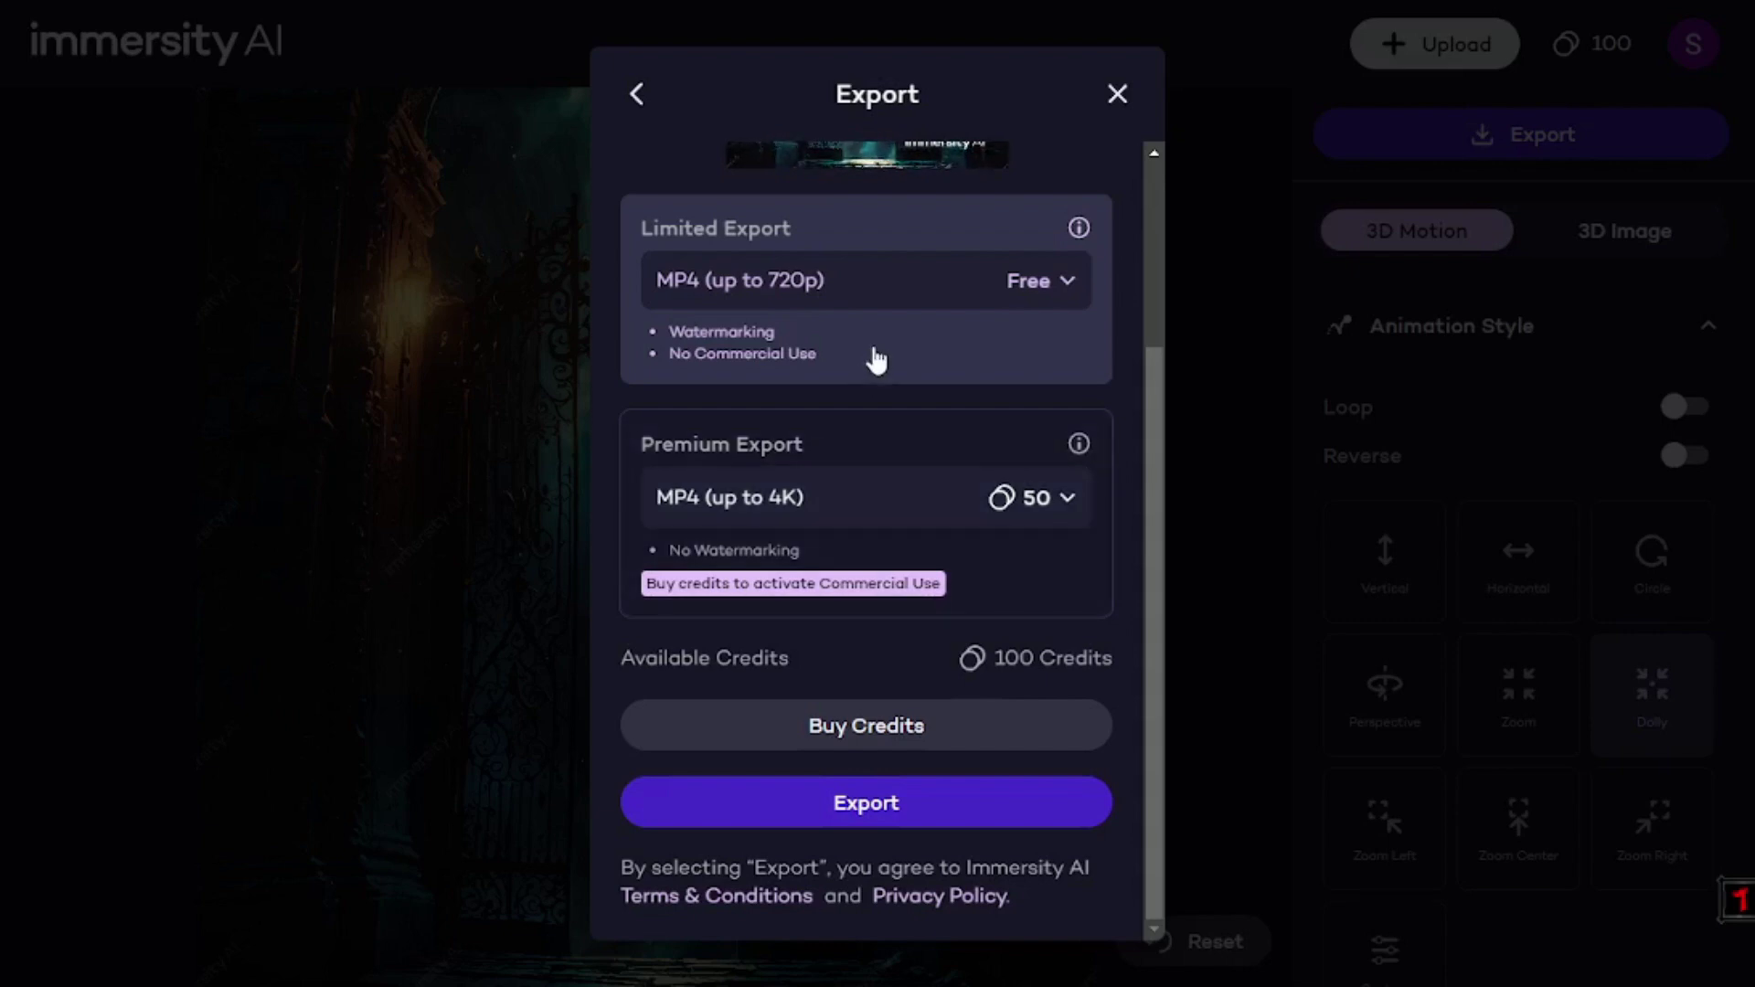
click(900, 814)
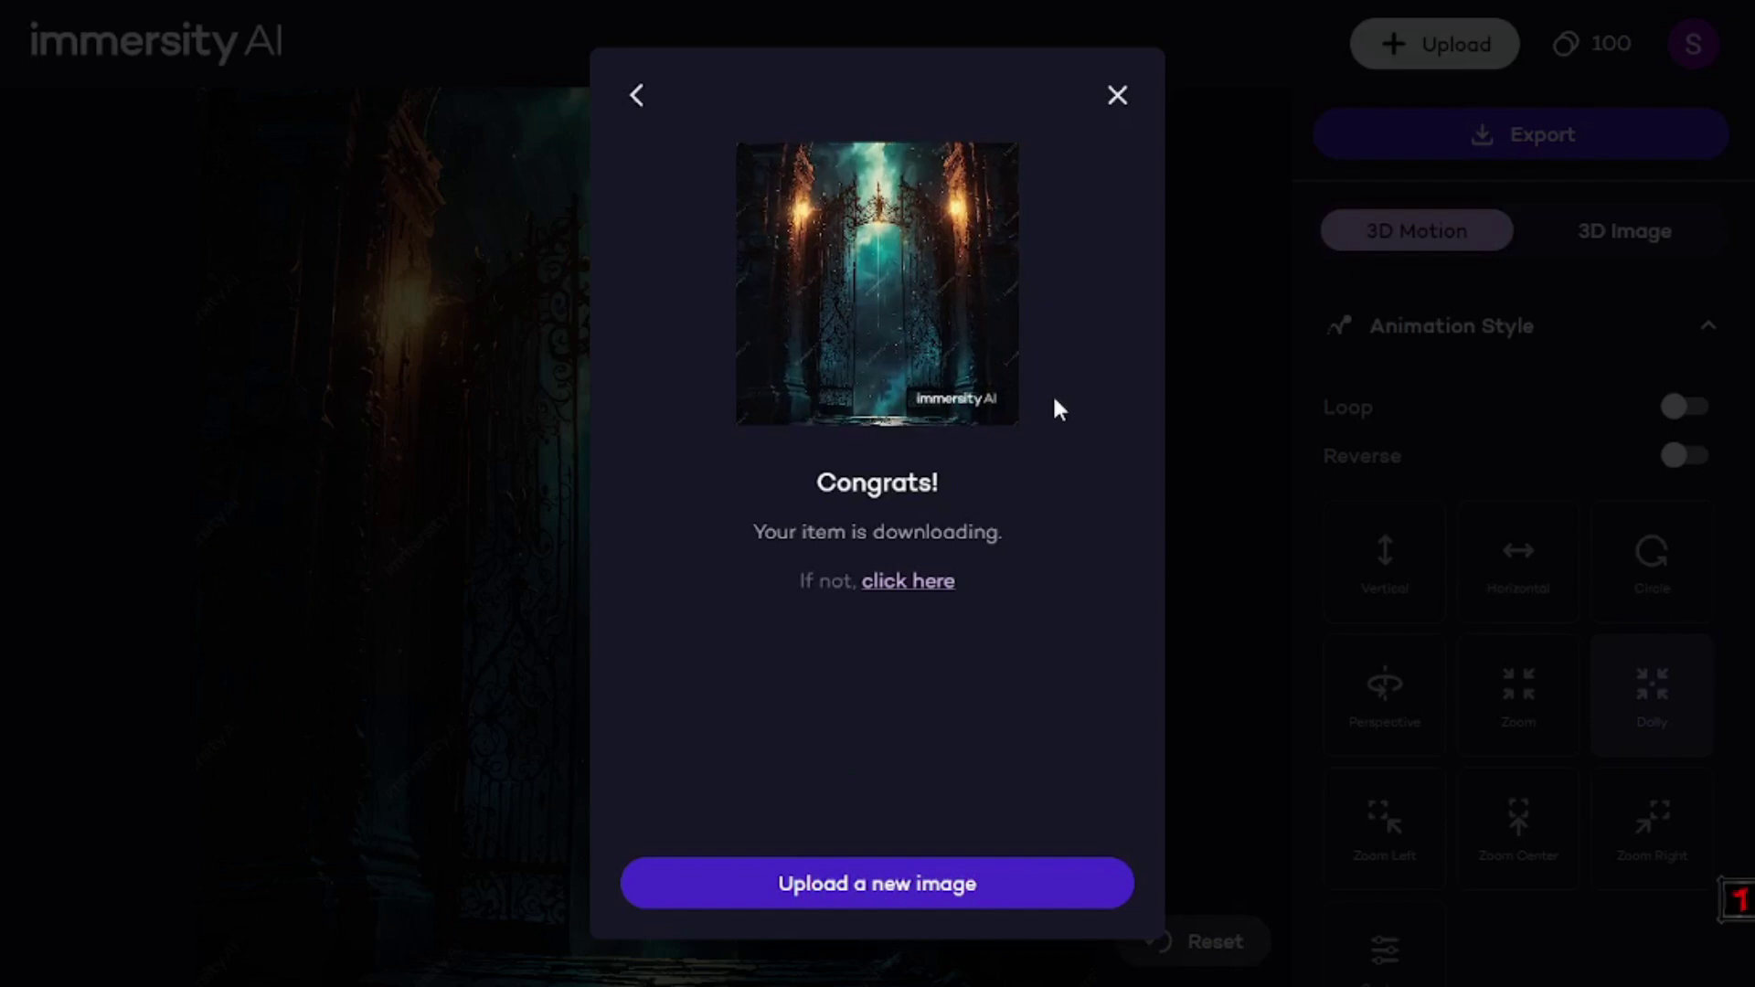
click(1117, 96)
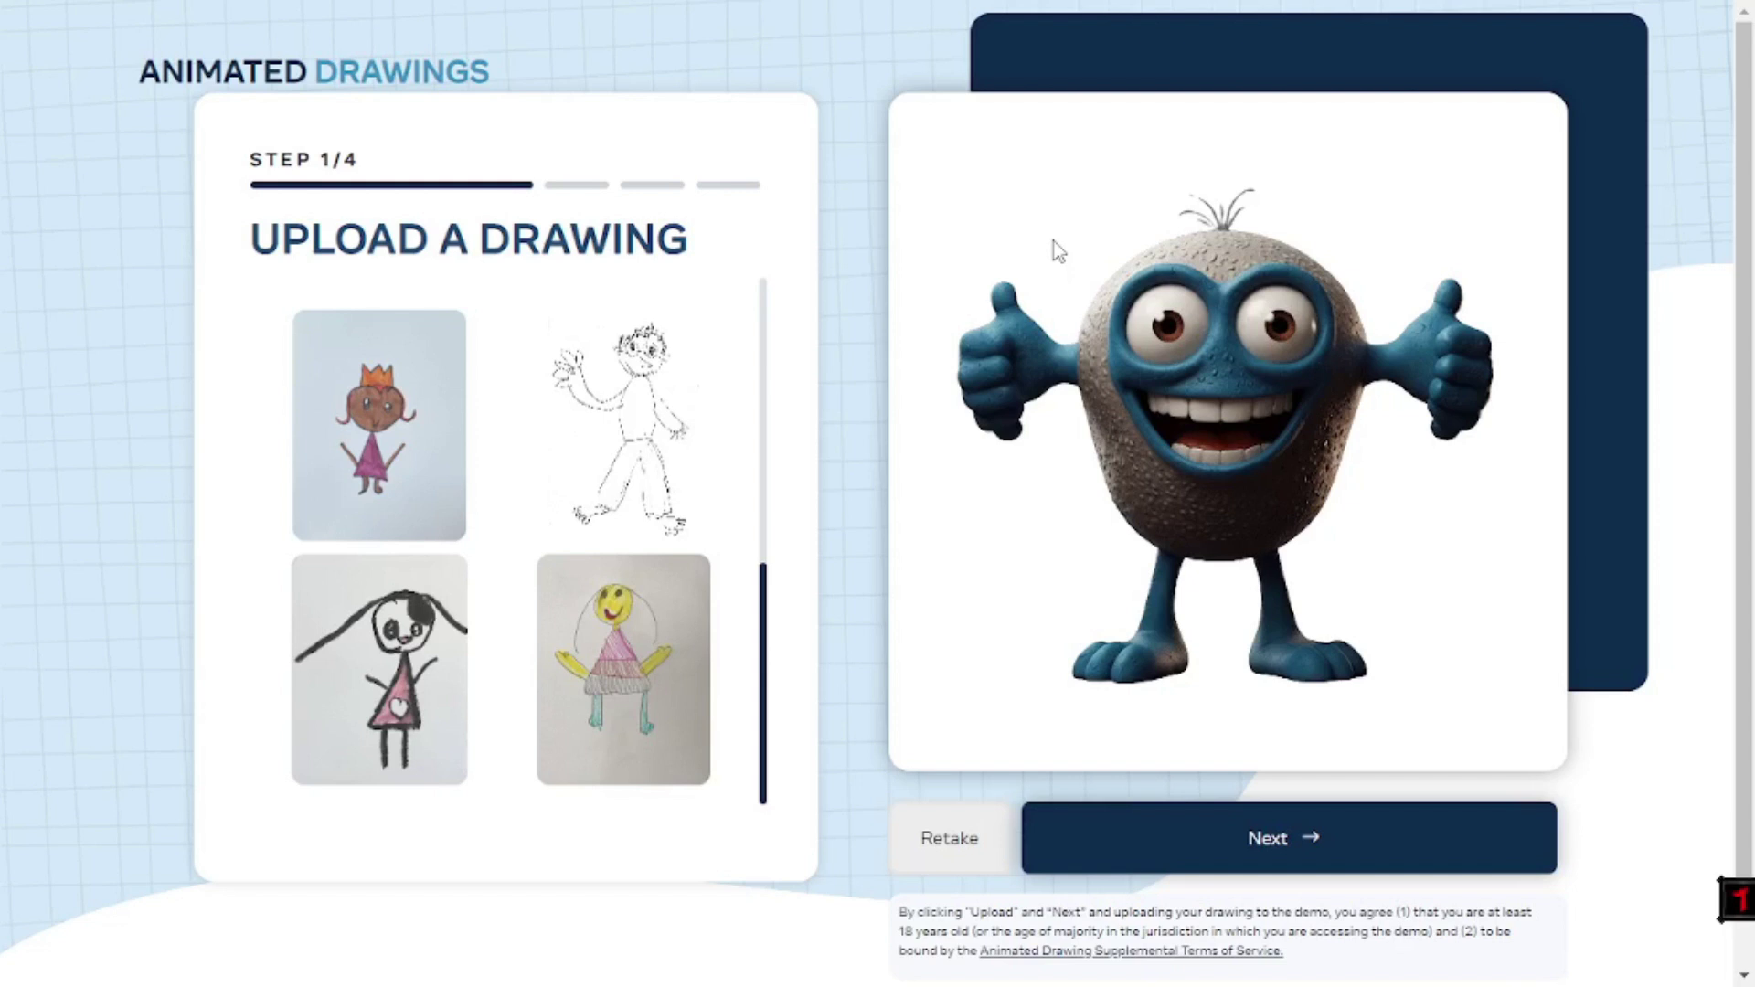
Step: In Animated Drawings, accept the uploaded blue-limbed character along with its suggested bounding box, mask and joint positions
click(1250, 865)
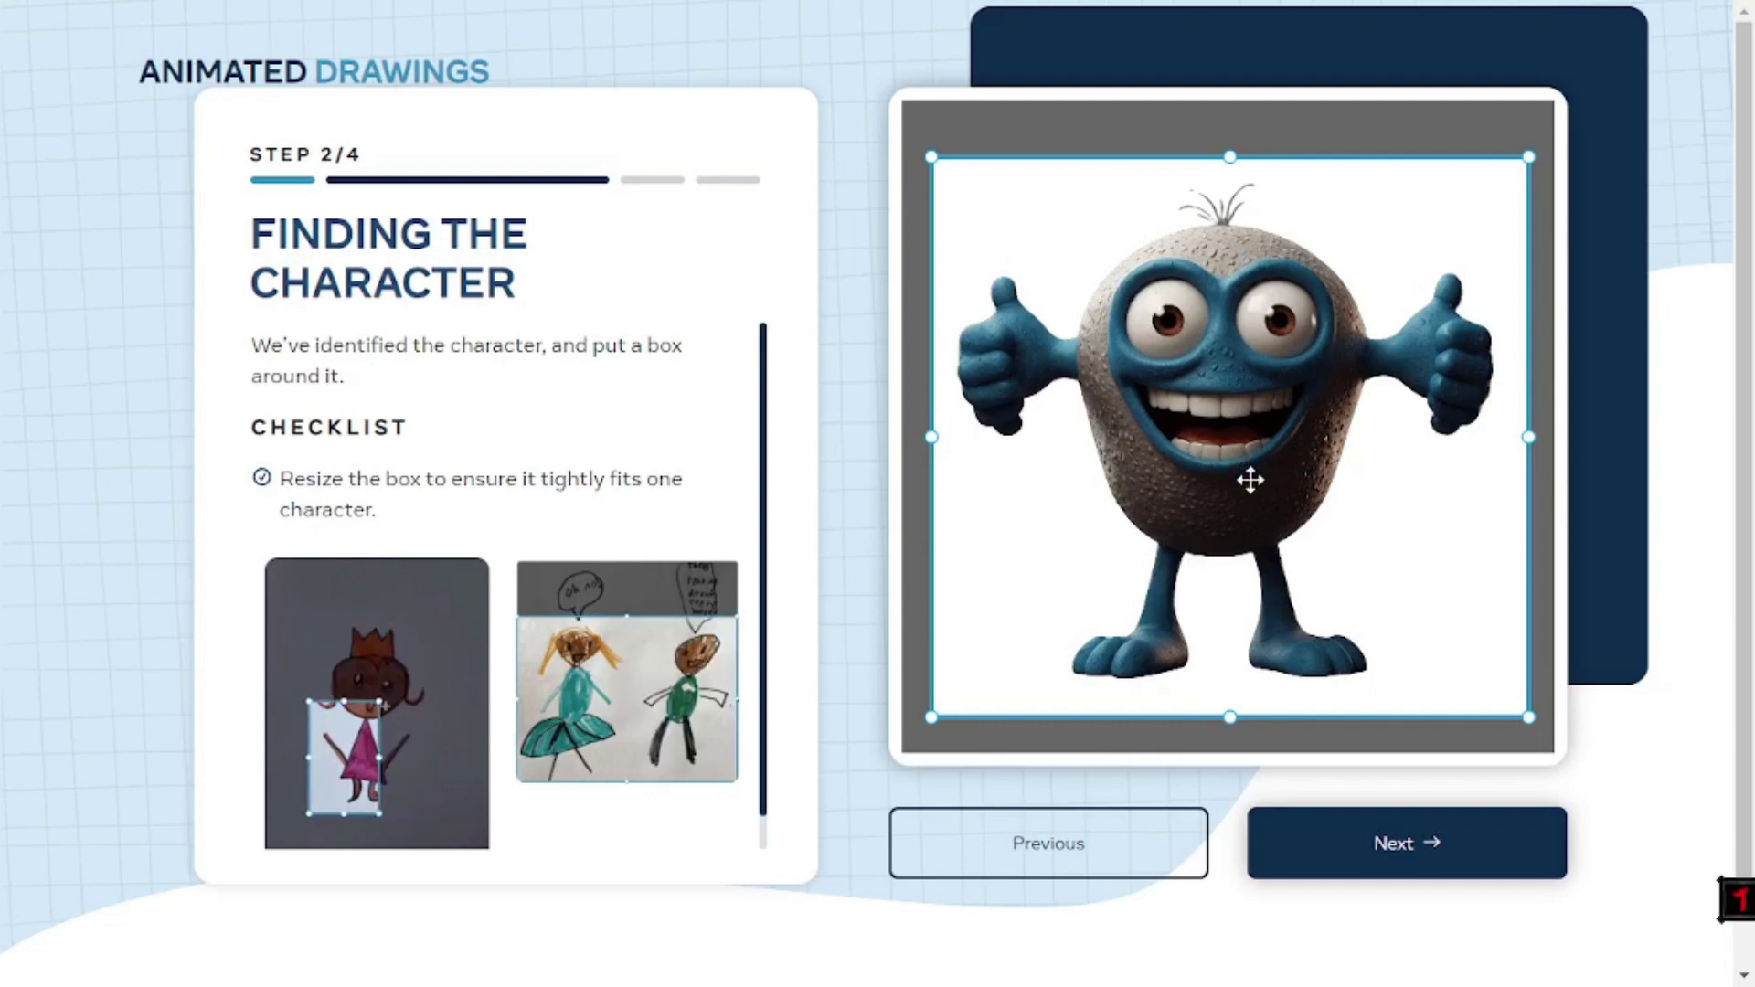
click(1375, 843)
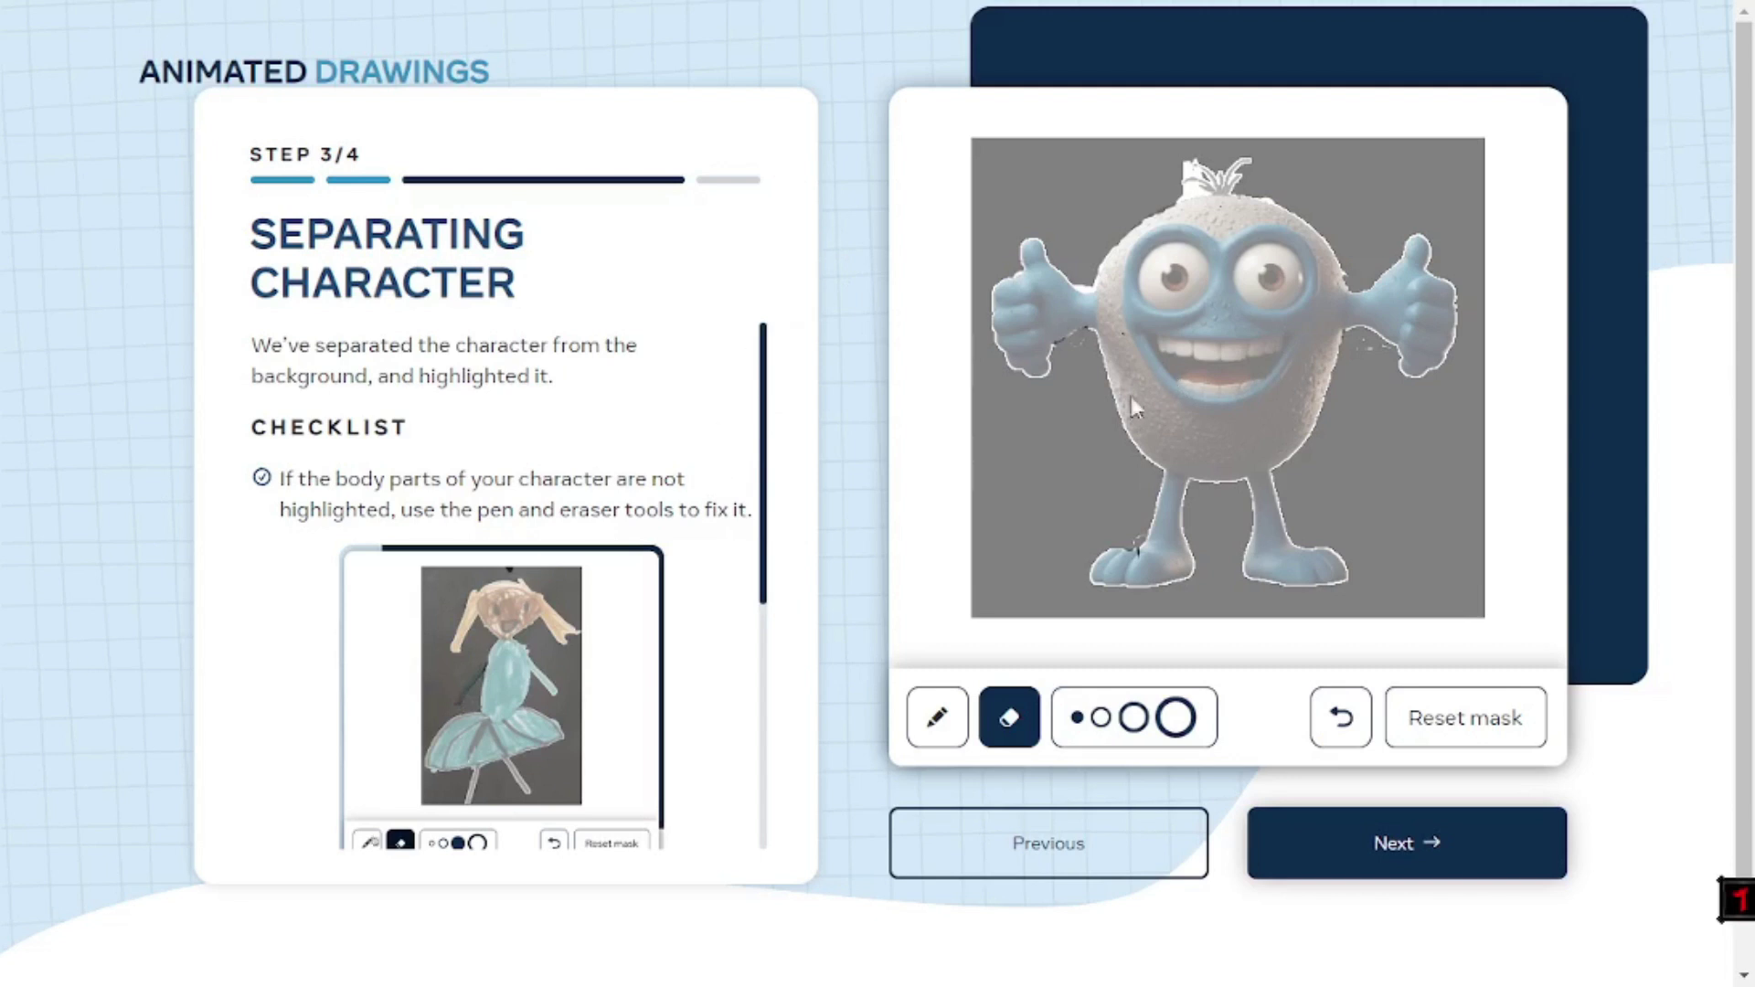
click(1349, 846)
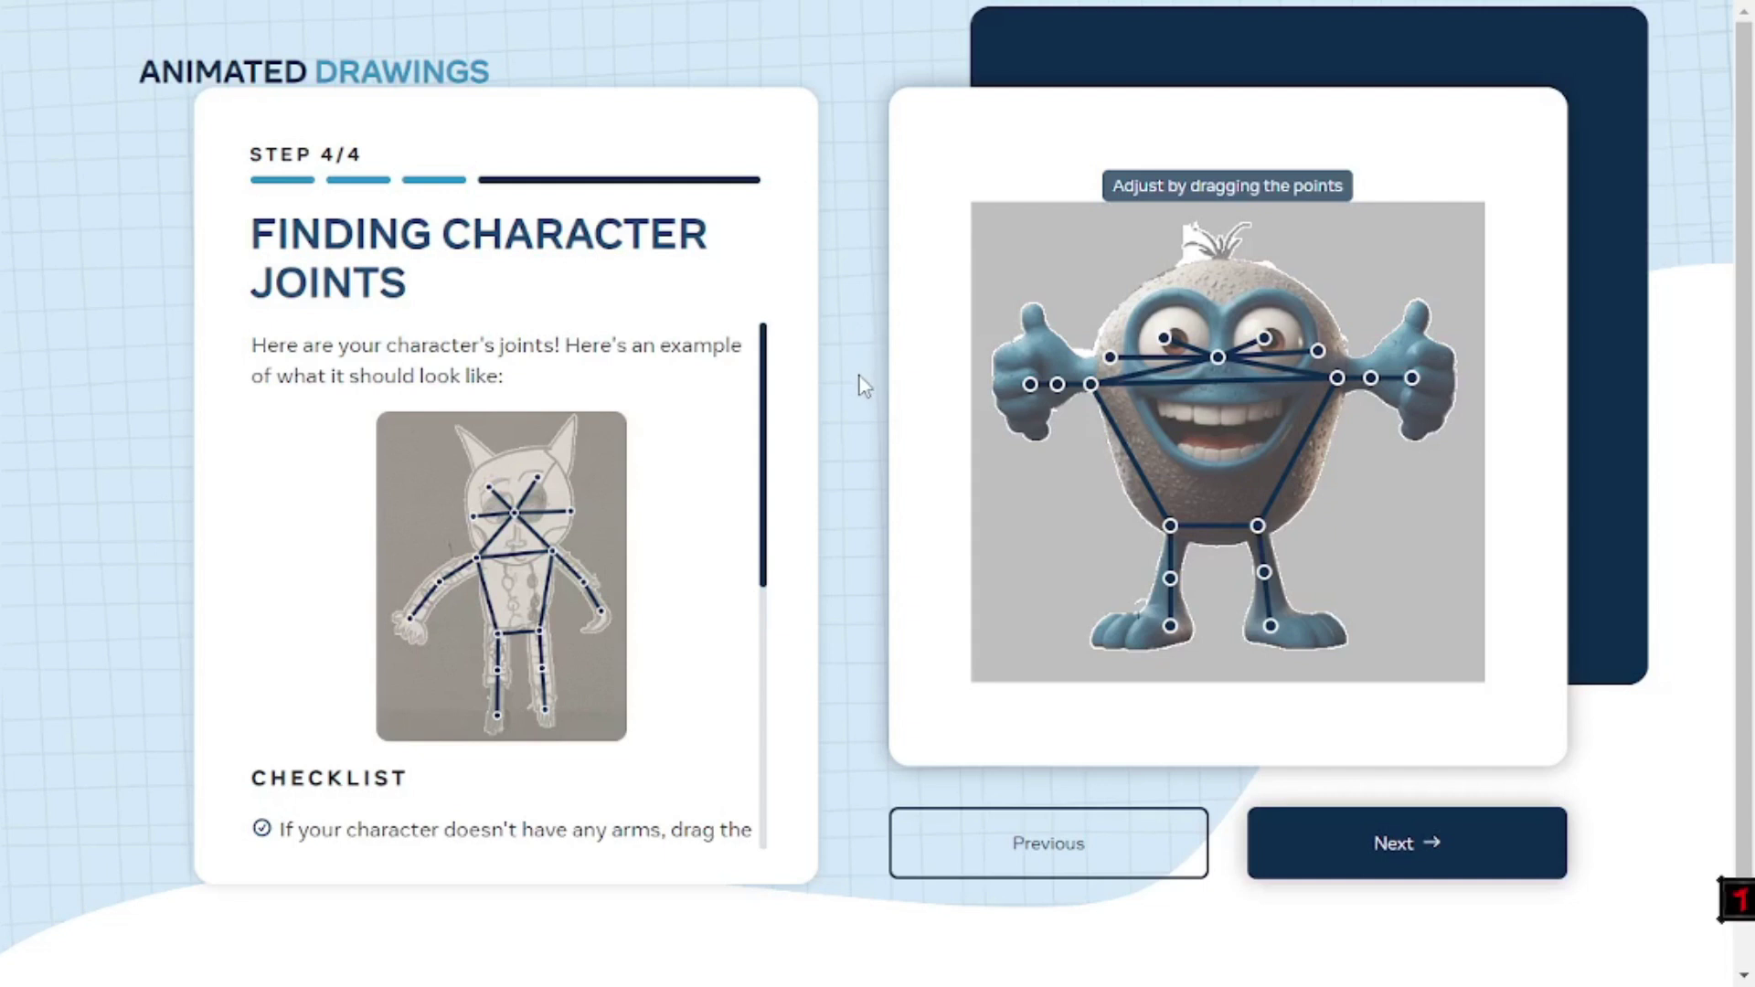
click(1413, 857)
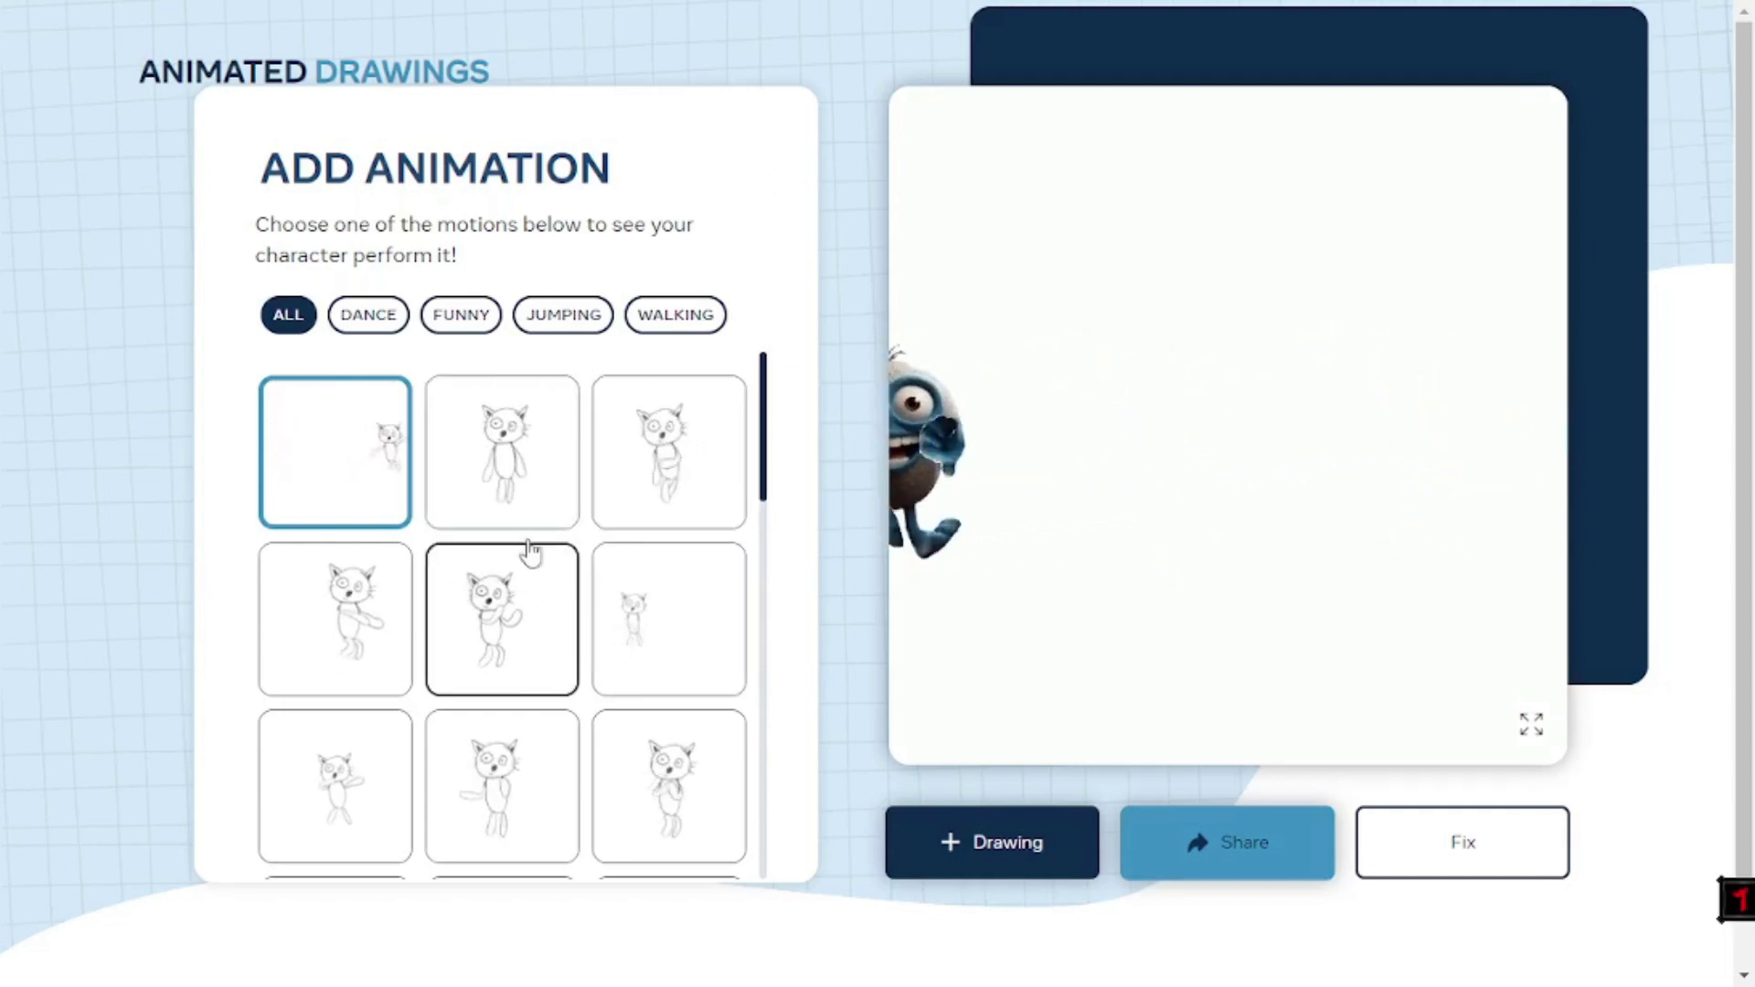
Step: Preview several motions on the character and browse through the rest of the motion list
click(490, 461)
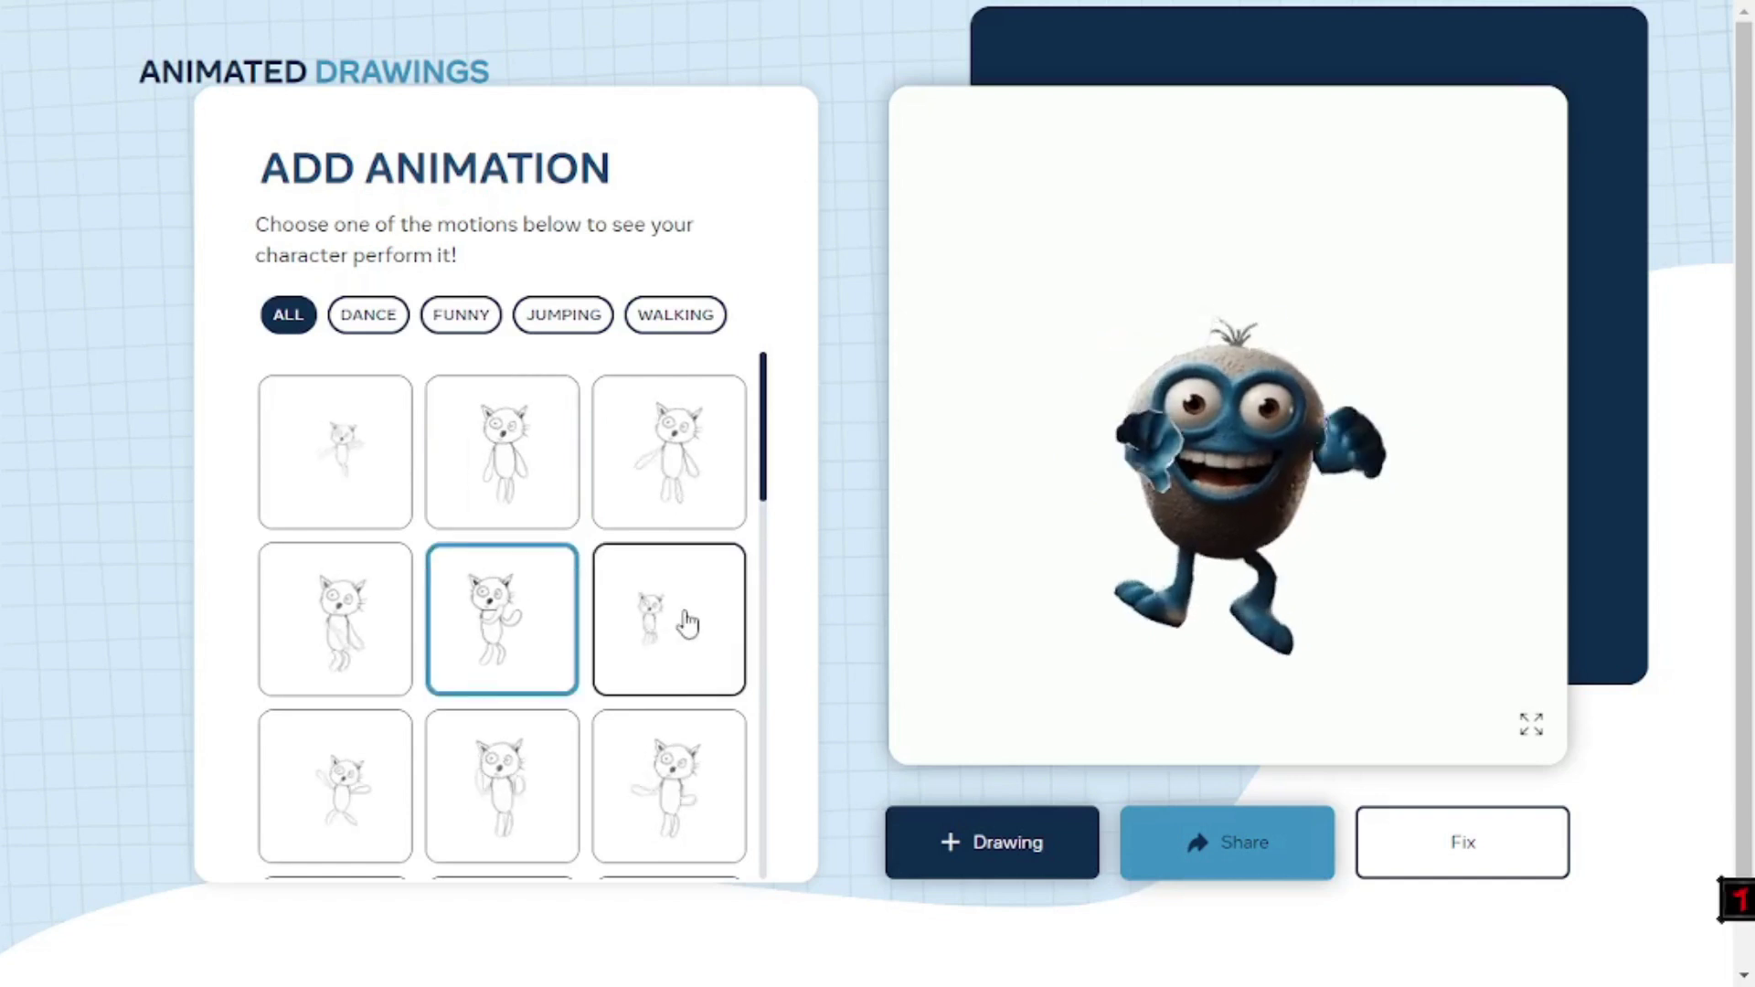
click(685, 619)
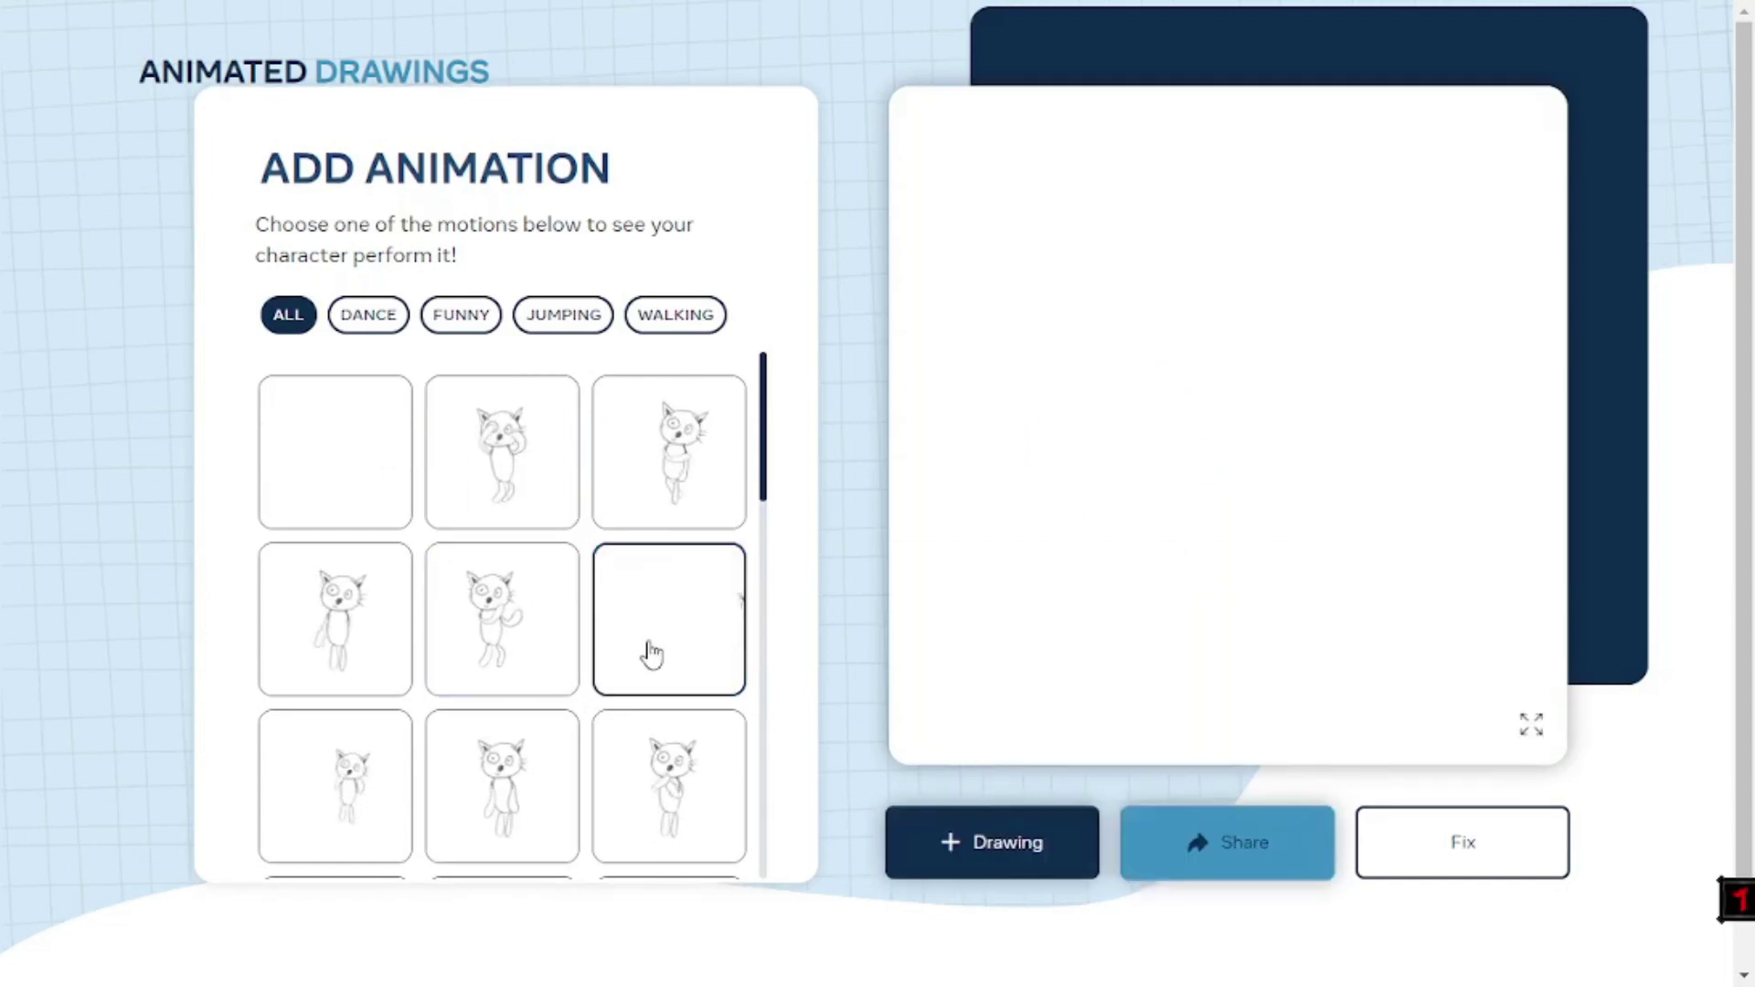
scroll(656, 668, down, 8)
scroll(637, 688, down, 3)
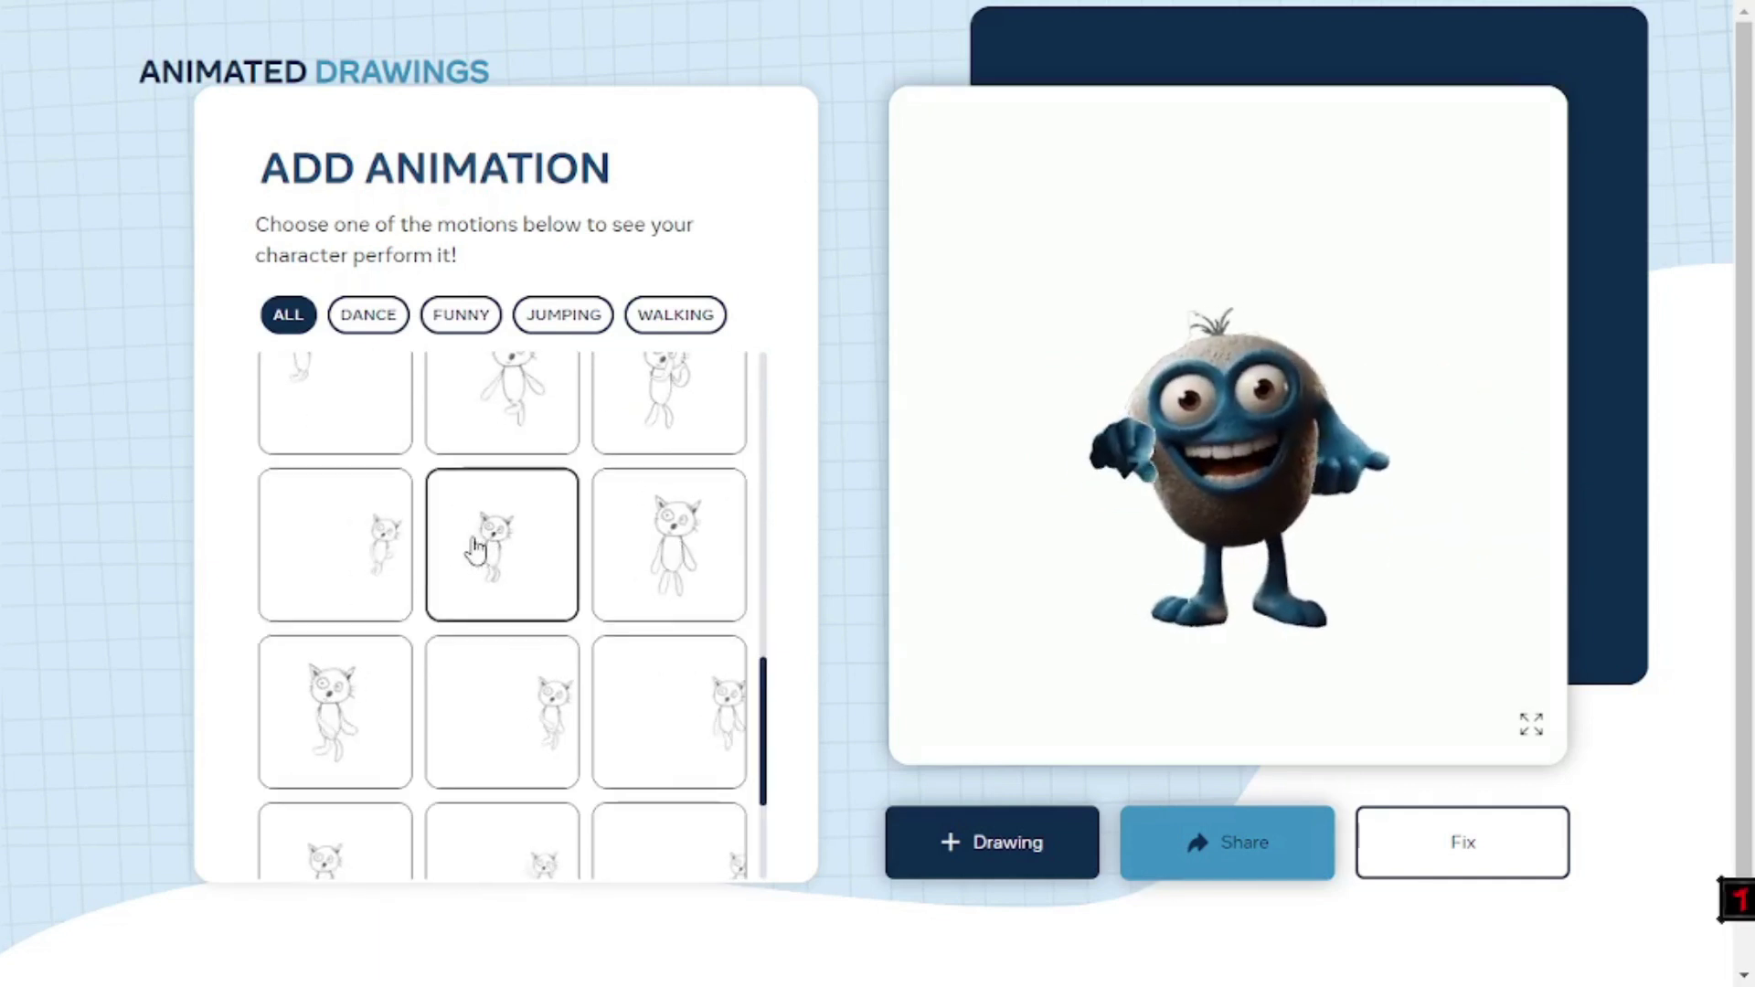
scroll(472, 552, up, 10)
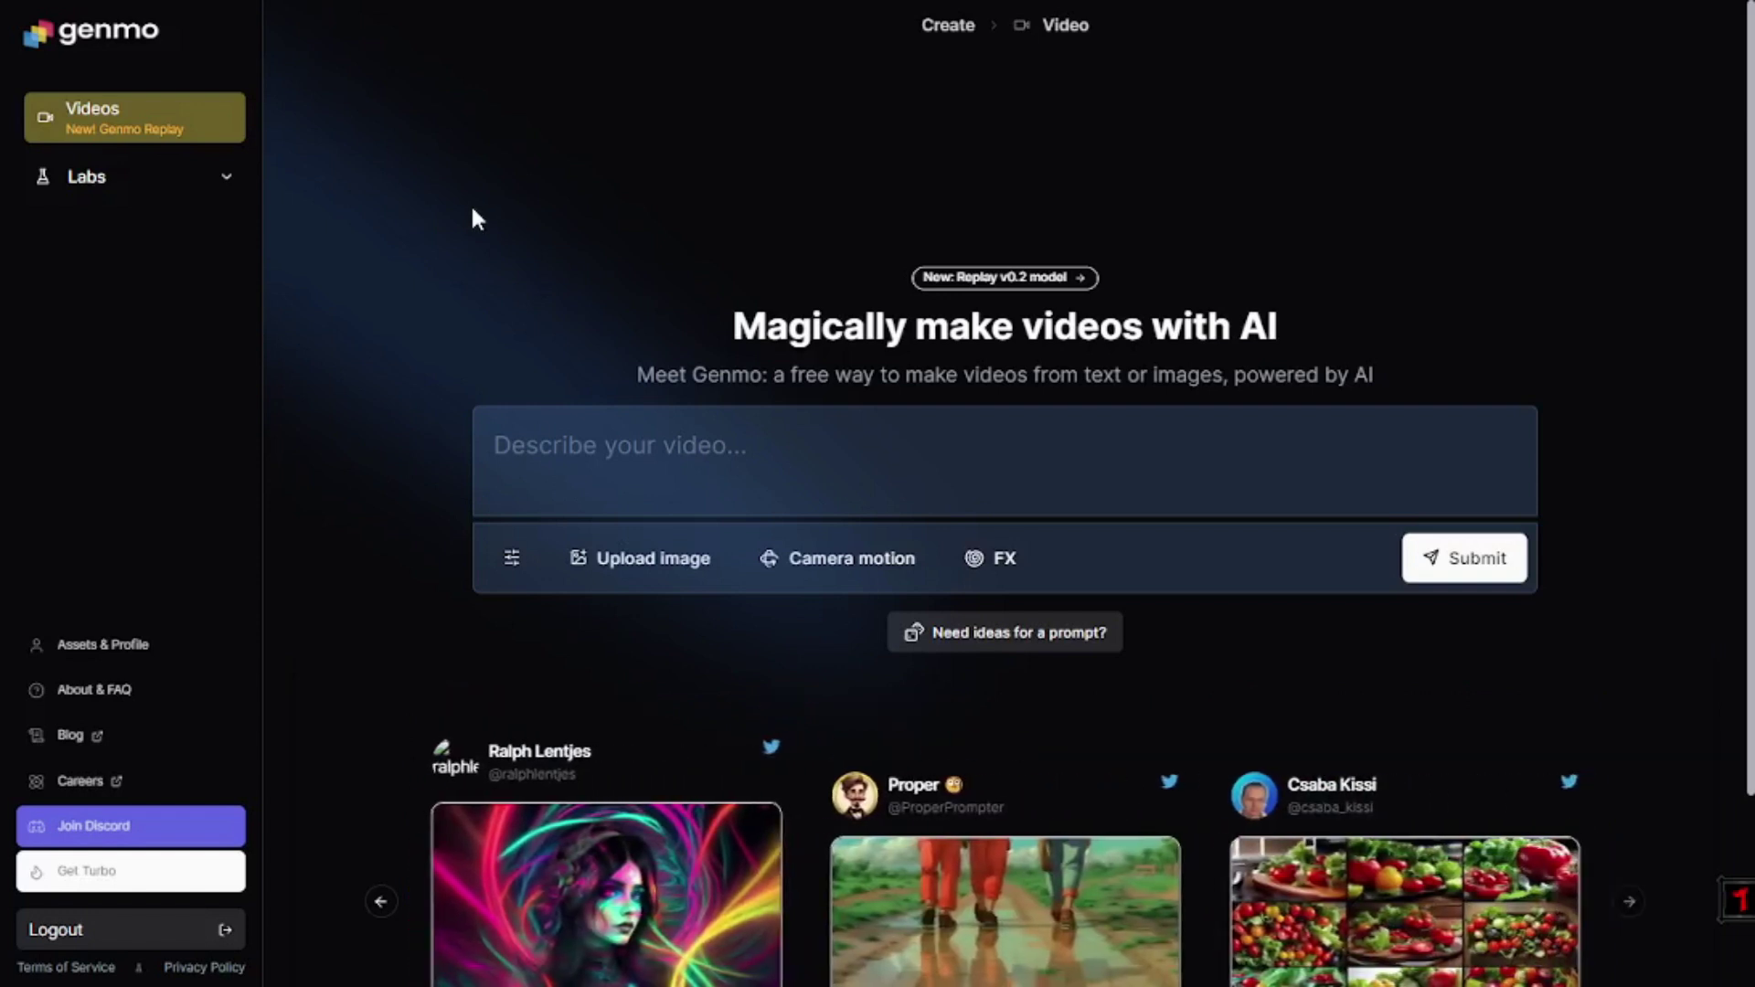
Step: In Genmo, generate a video from the ship image with the prompt "a pirate ship in the middle of the ocean" and view it
click(610, 443)
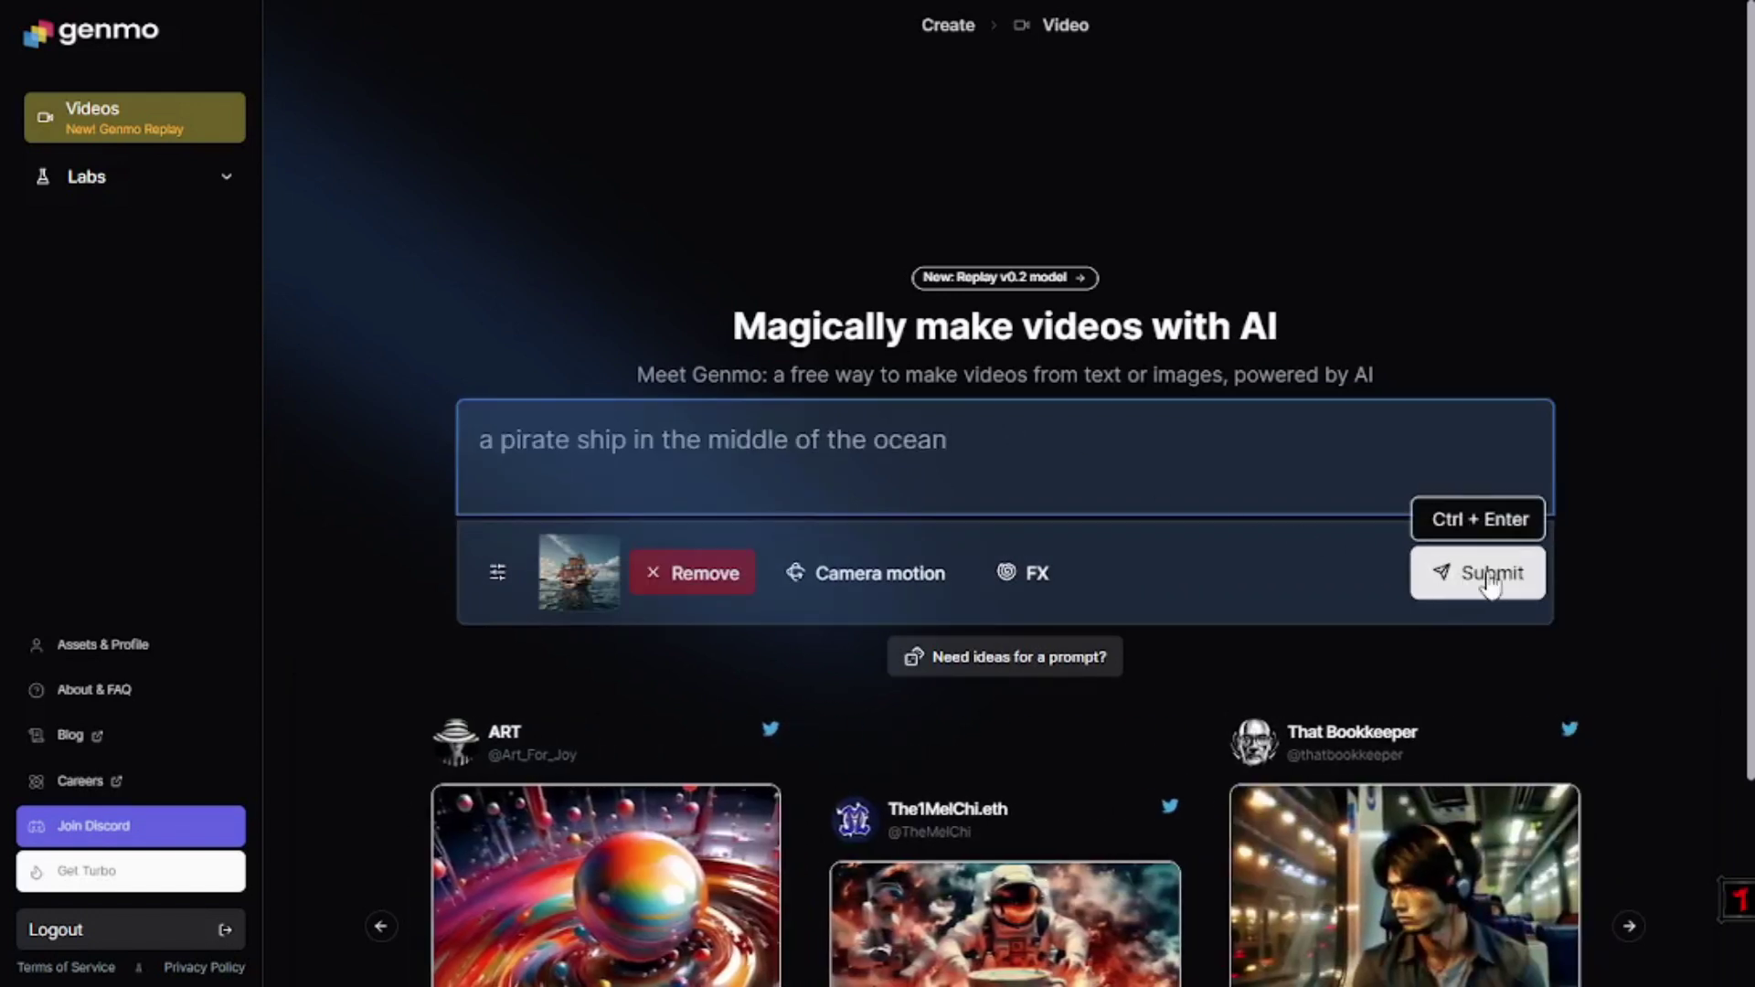
click(1474, 574)
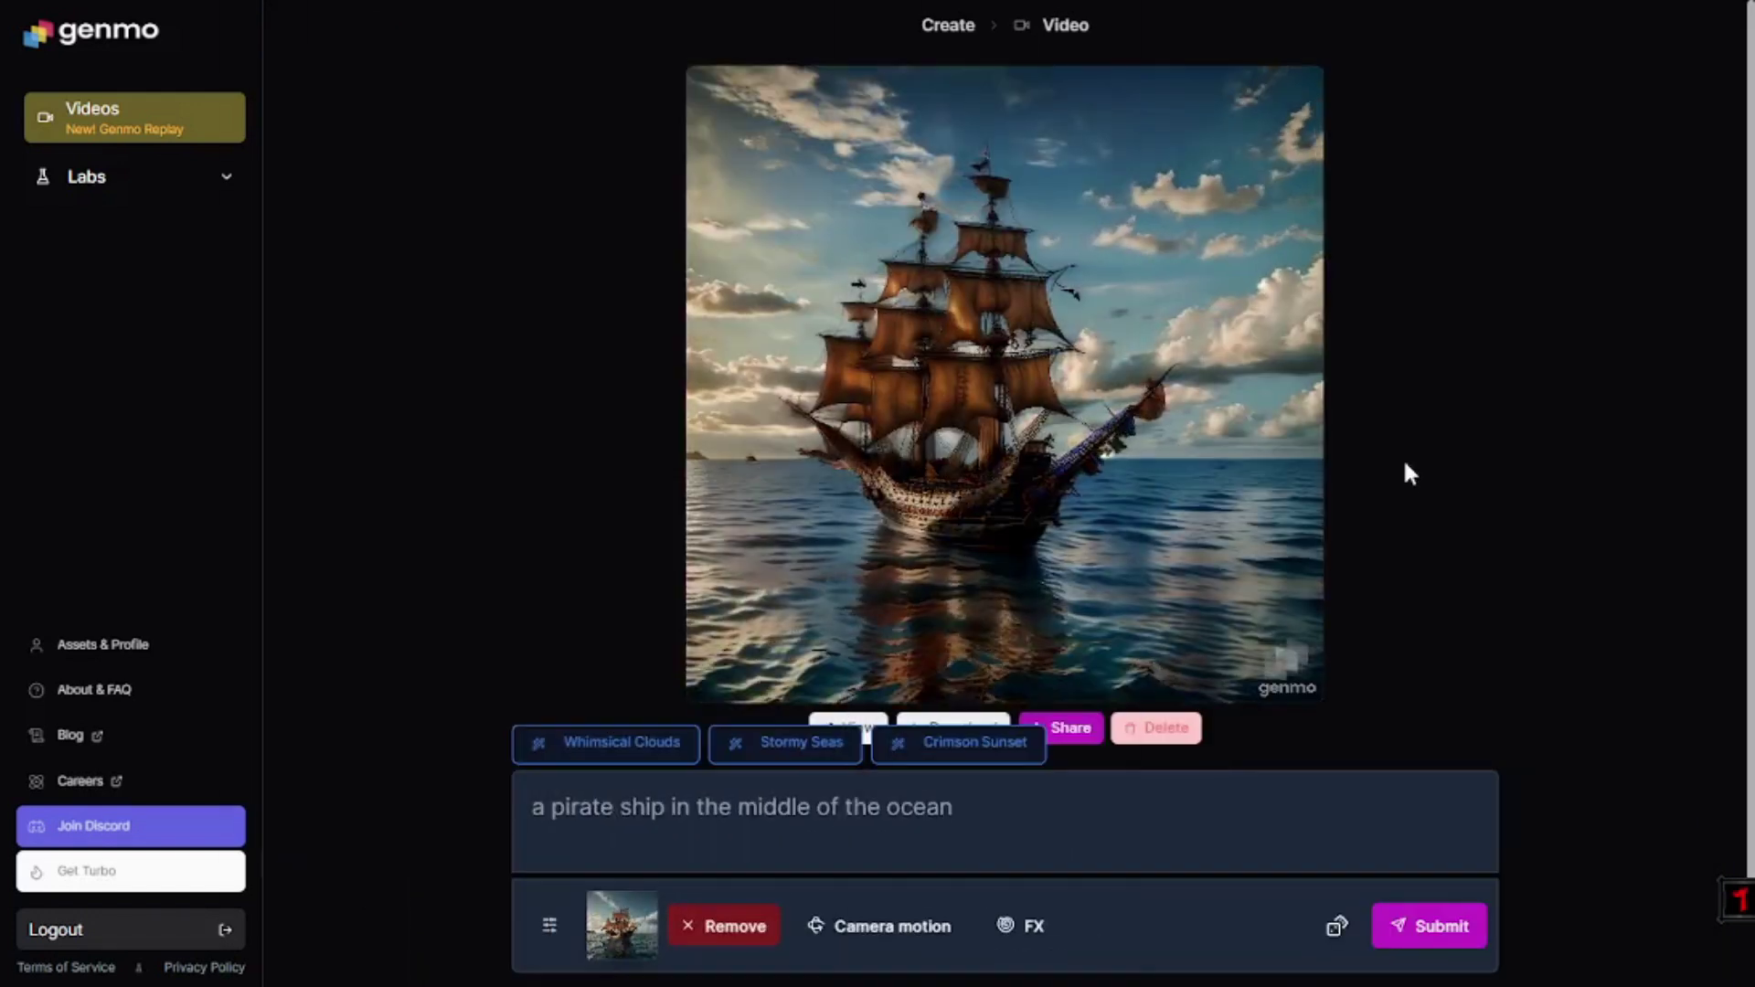
scroll(1405, 462, up, 1)
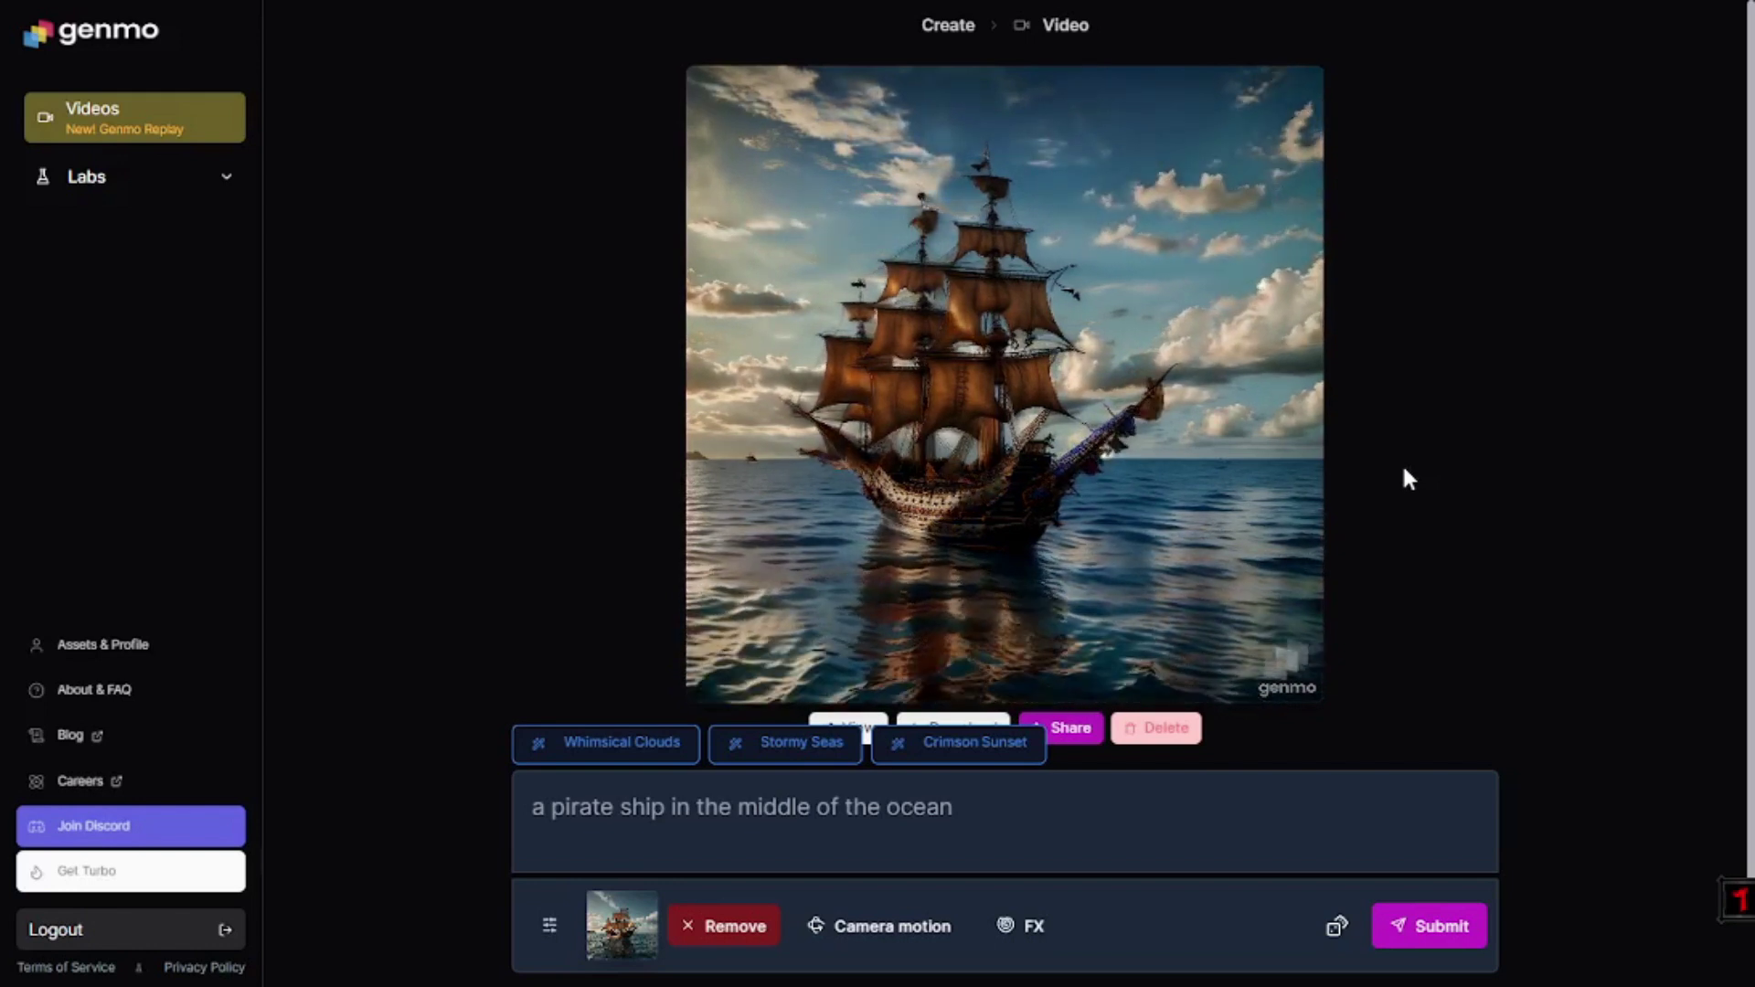
scroll(1490, 465, down, 1)
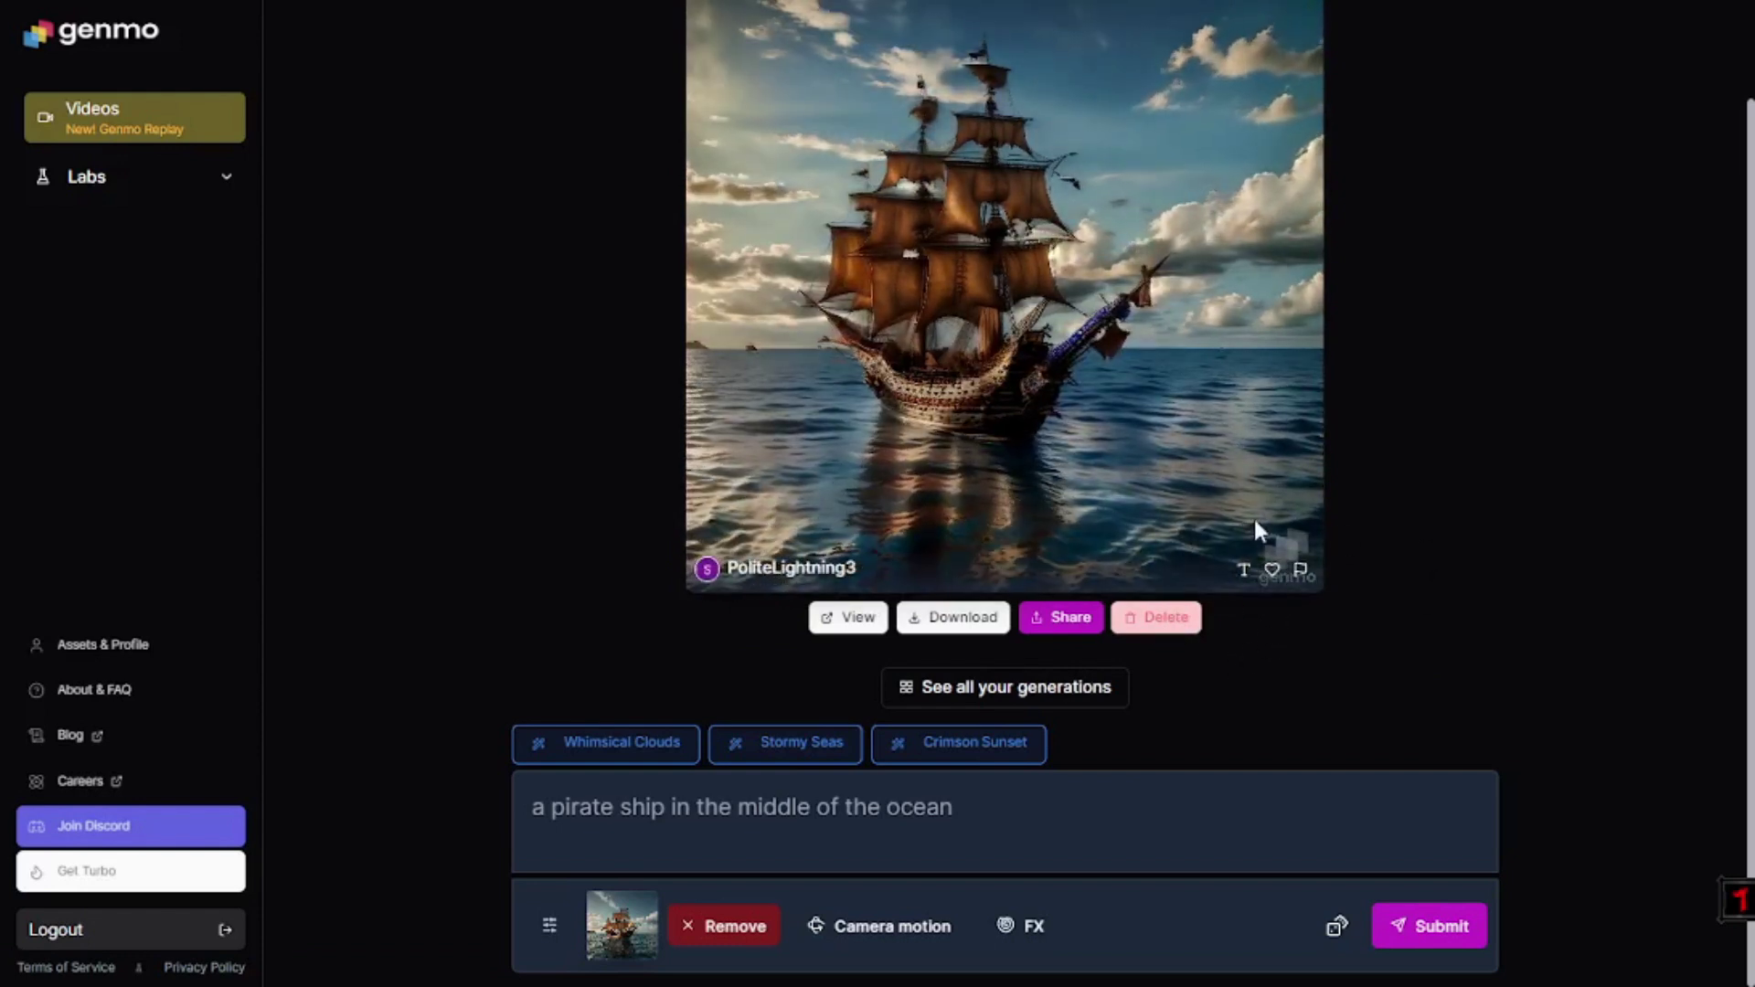
click(1226, 578)
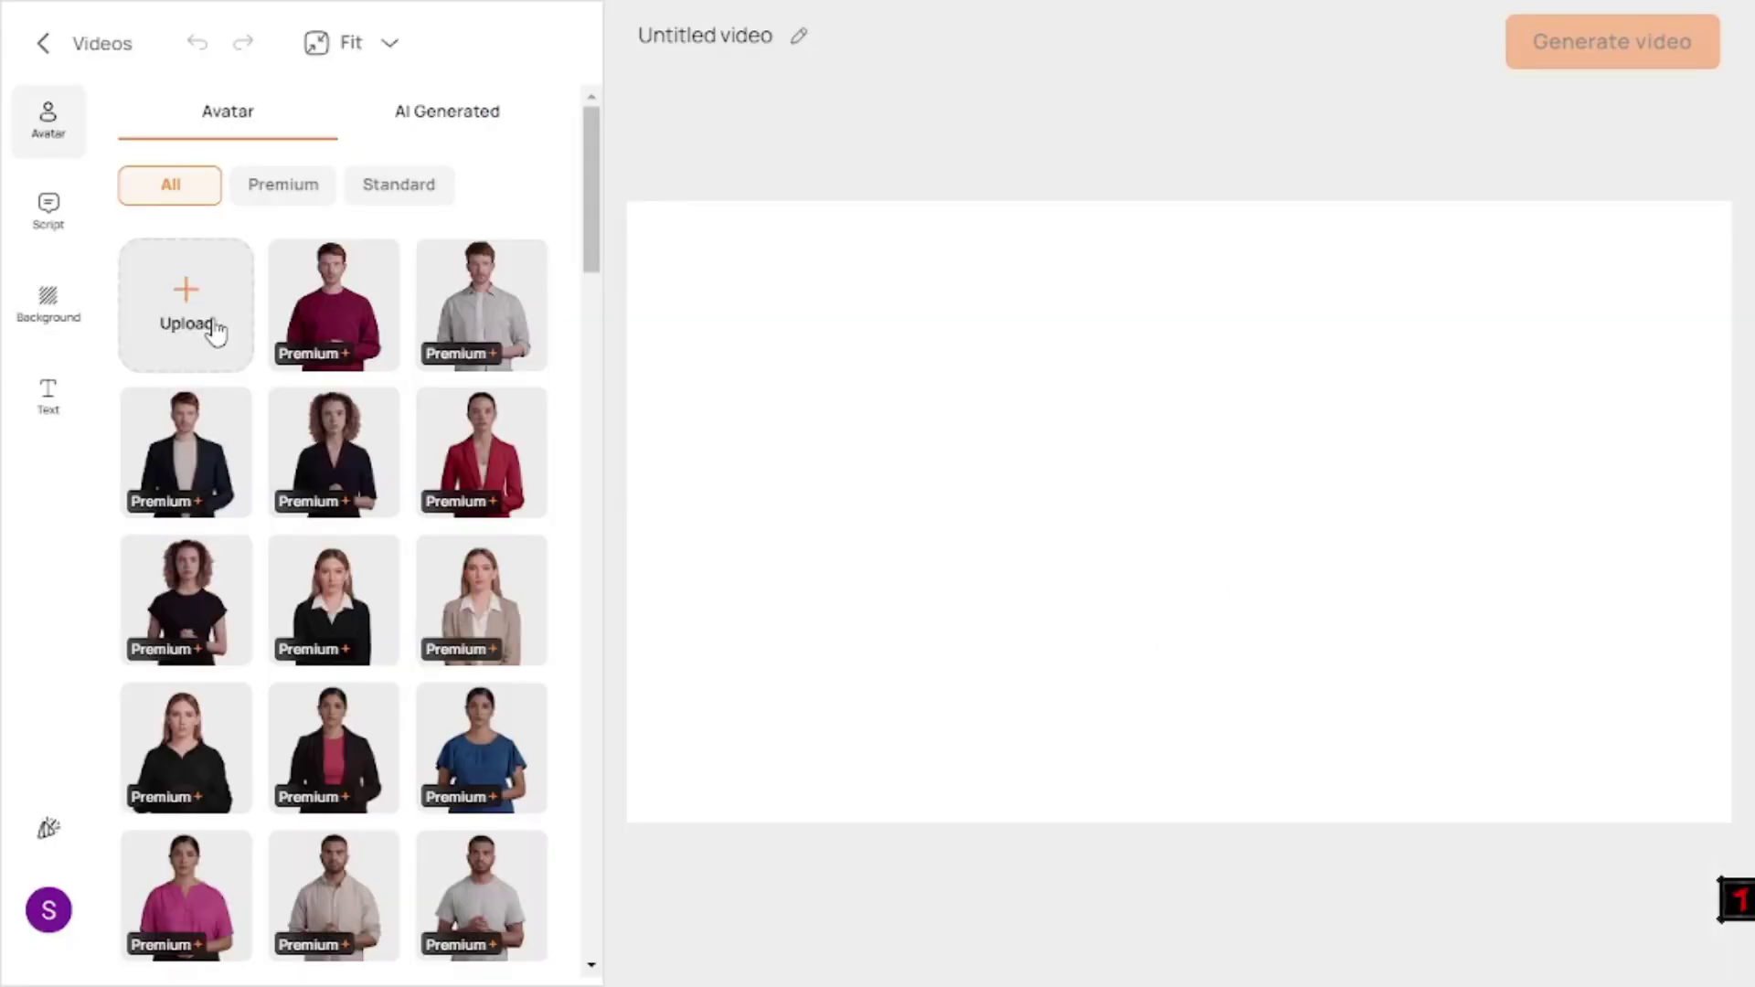
Step: In the avatar video editor, examine the AI-generated avatars and the script, audio, background and text options
click(475, 114)
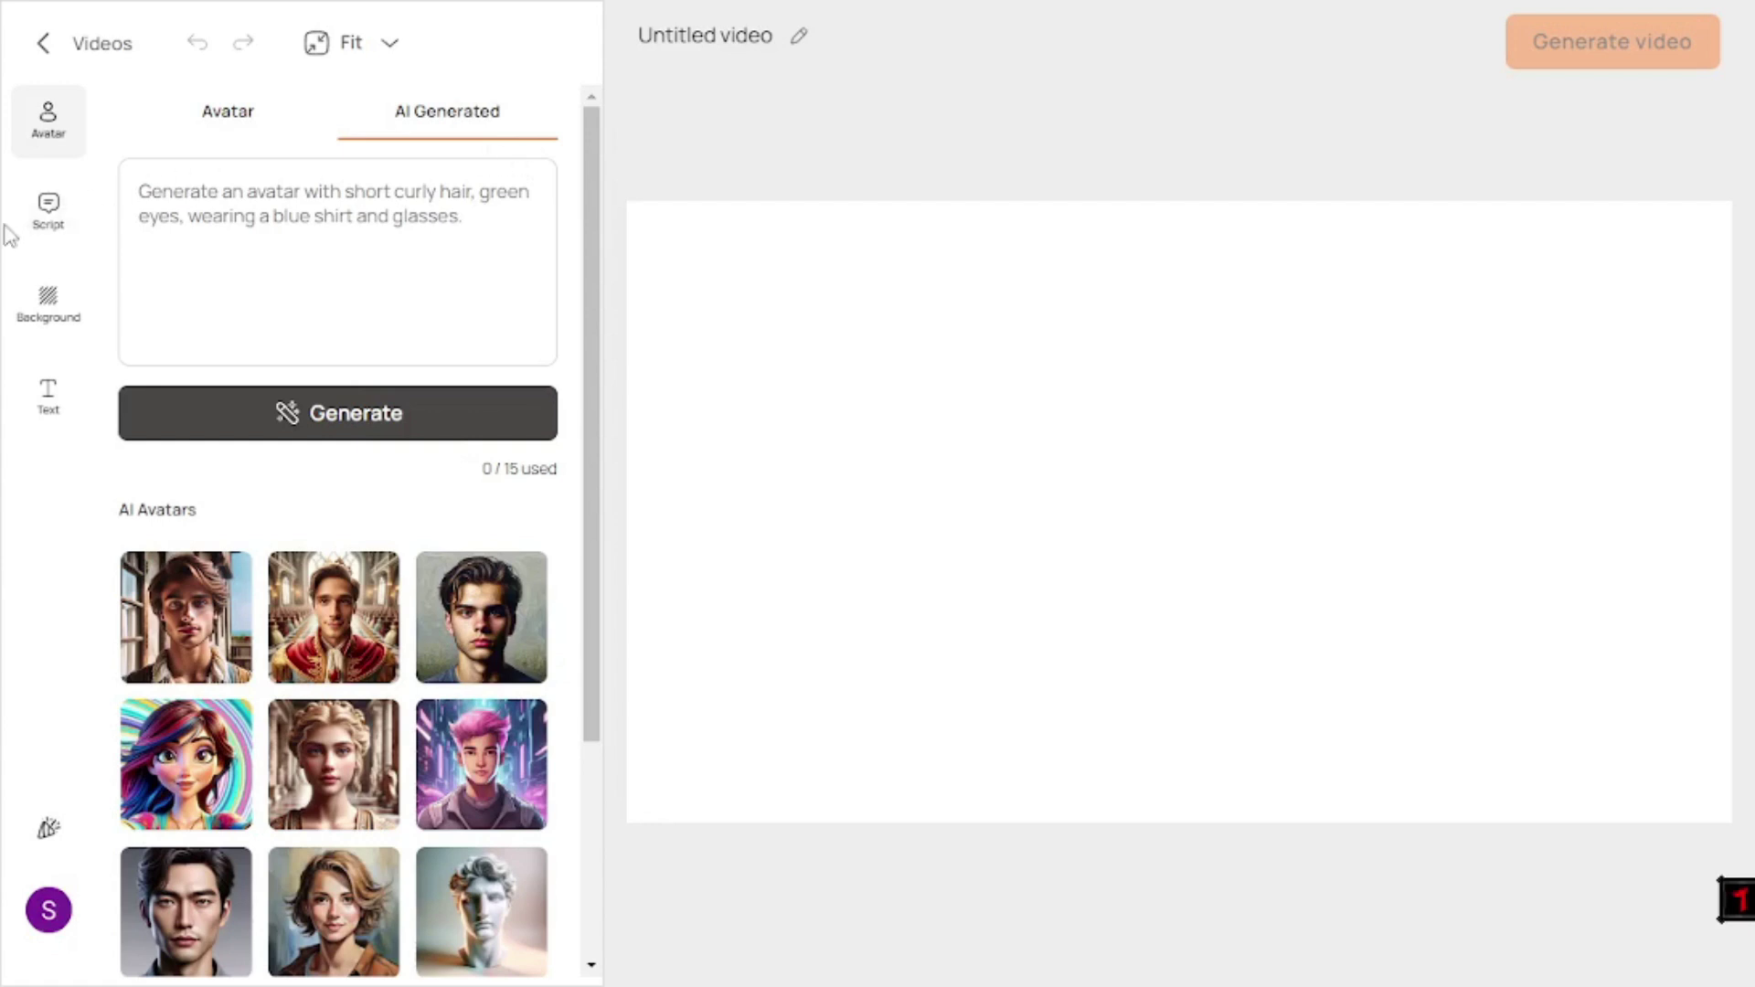
click(48, 212)
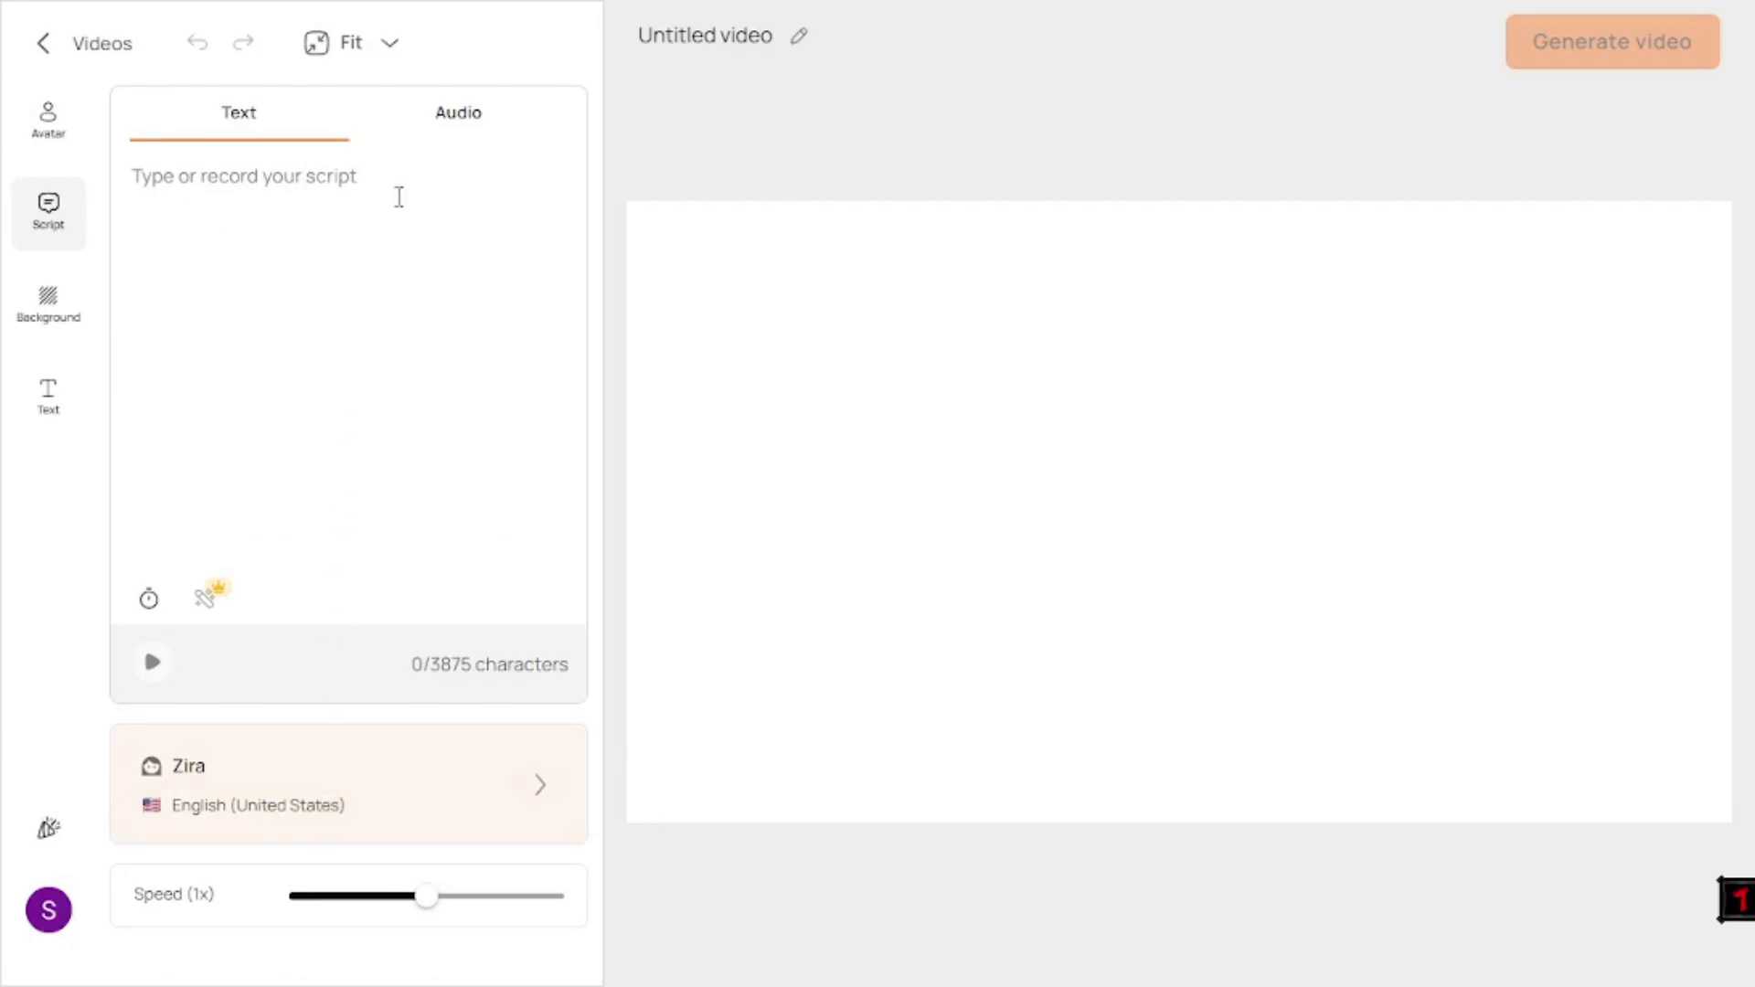
click(456, 139)
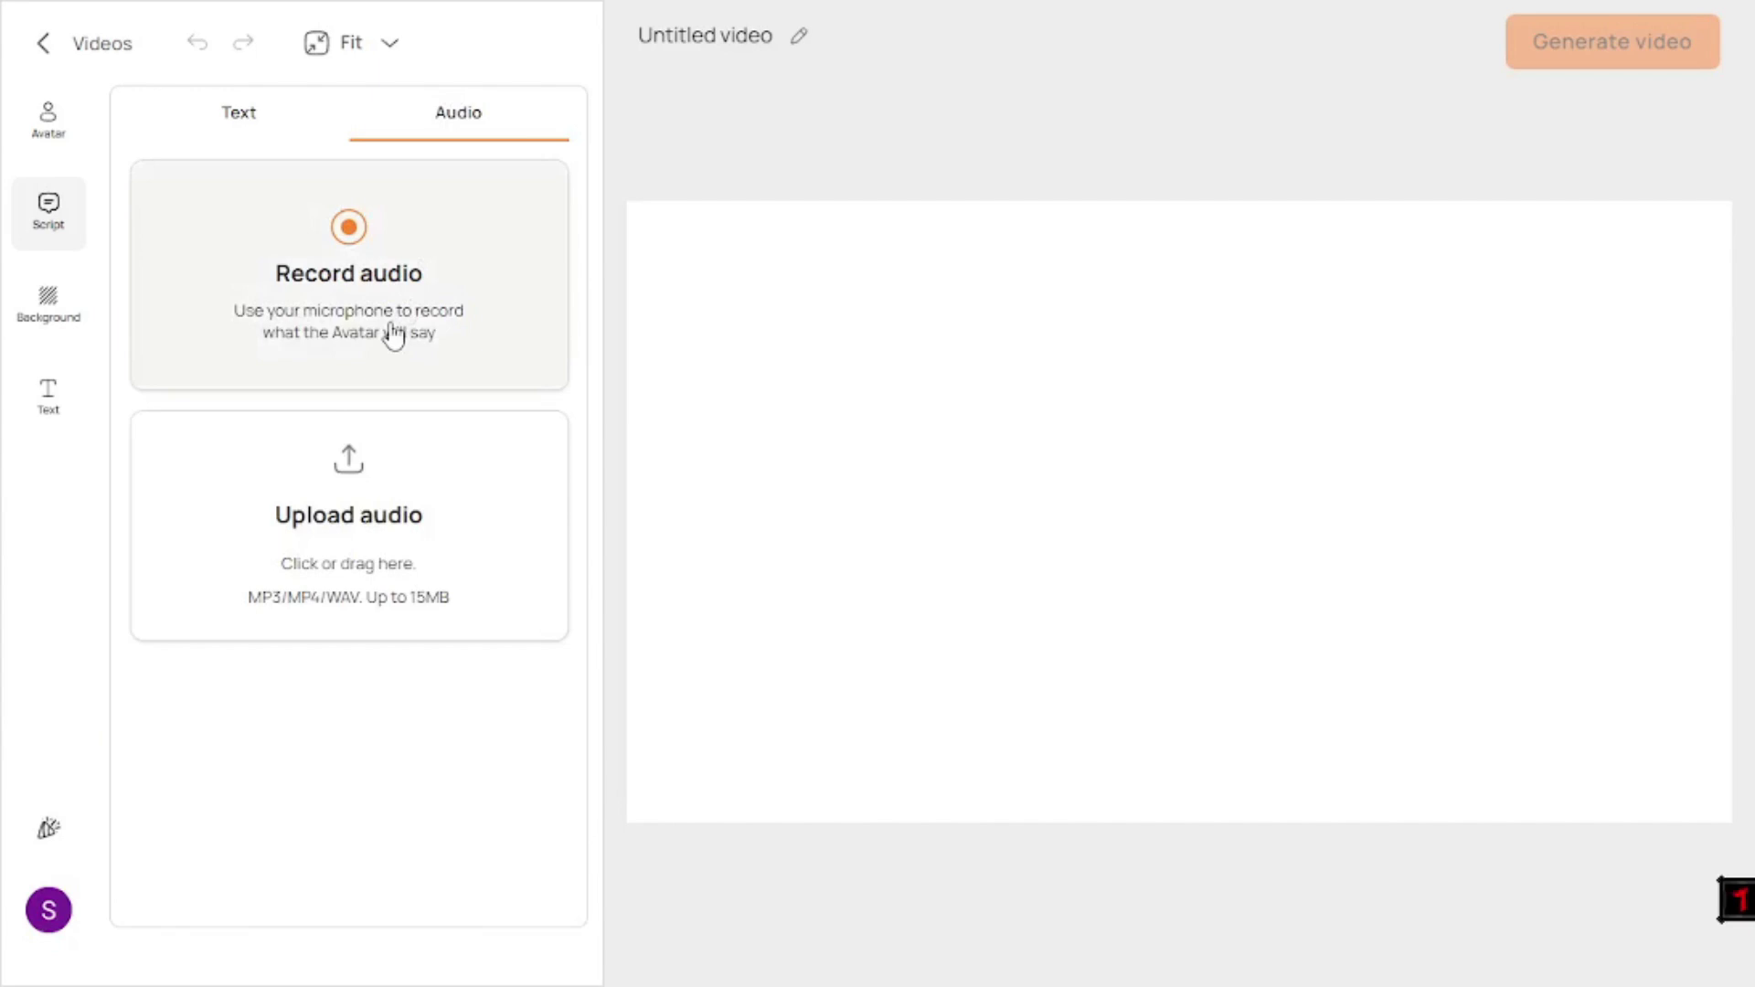
click(48, 305)
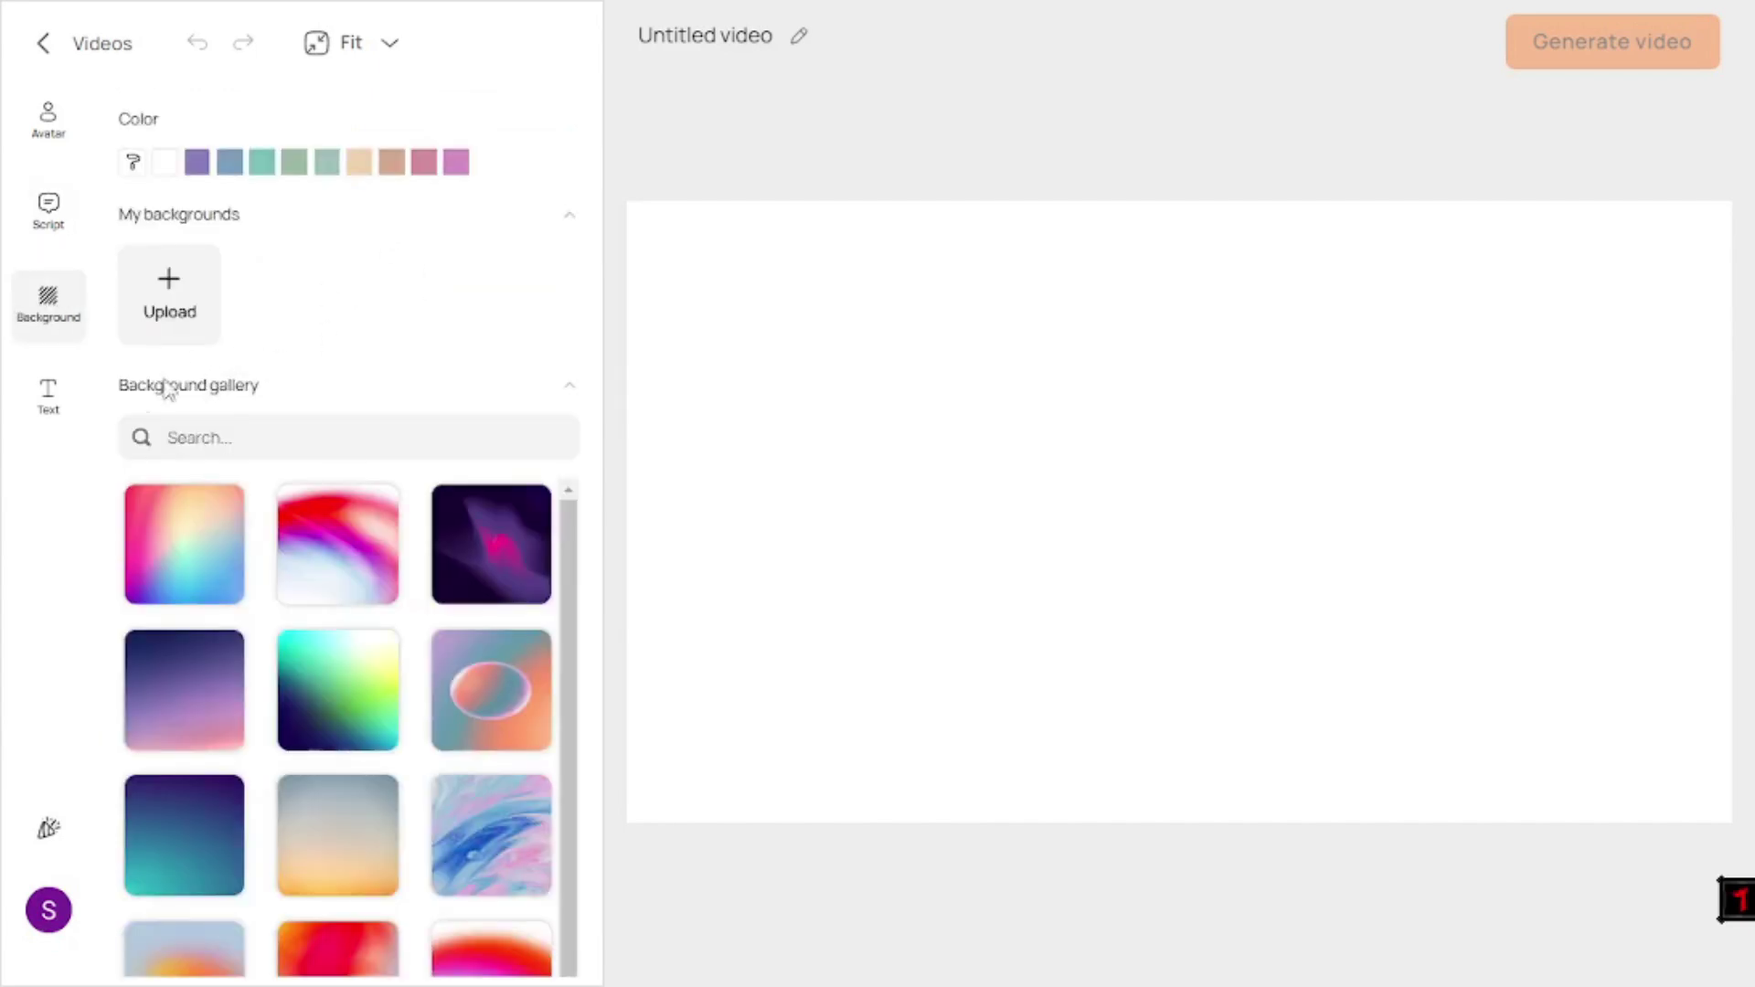
click(38, 404)
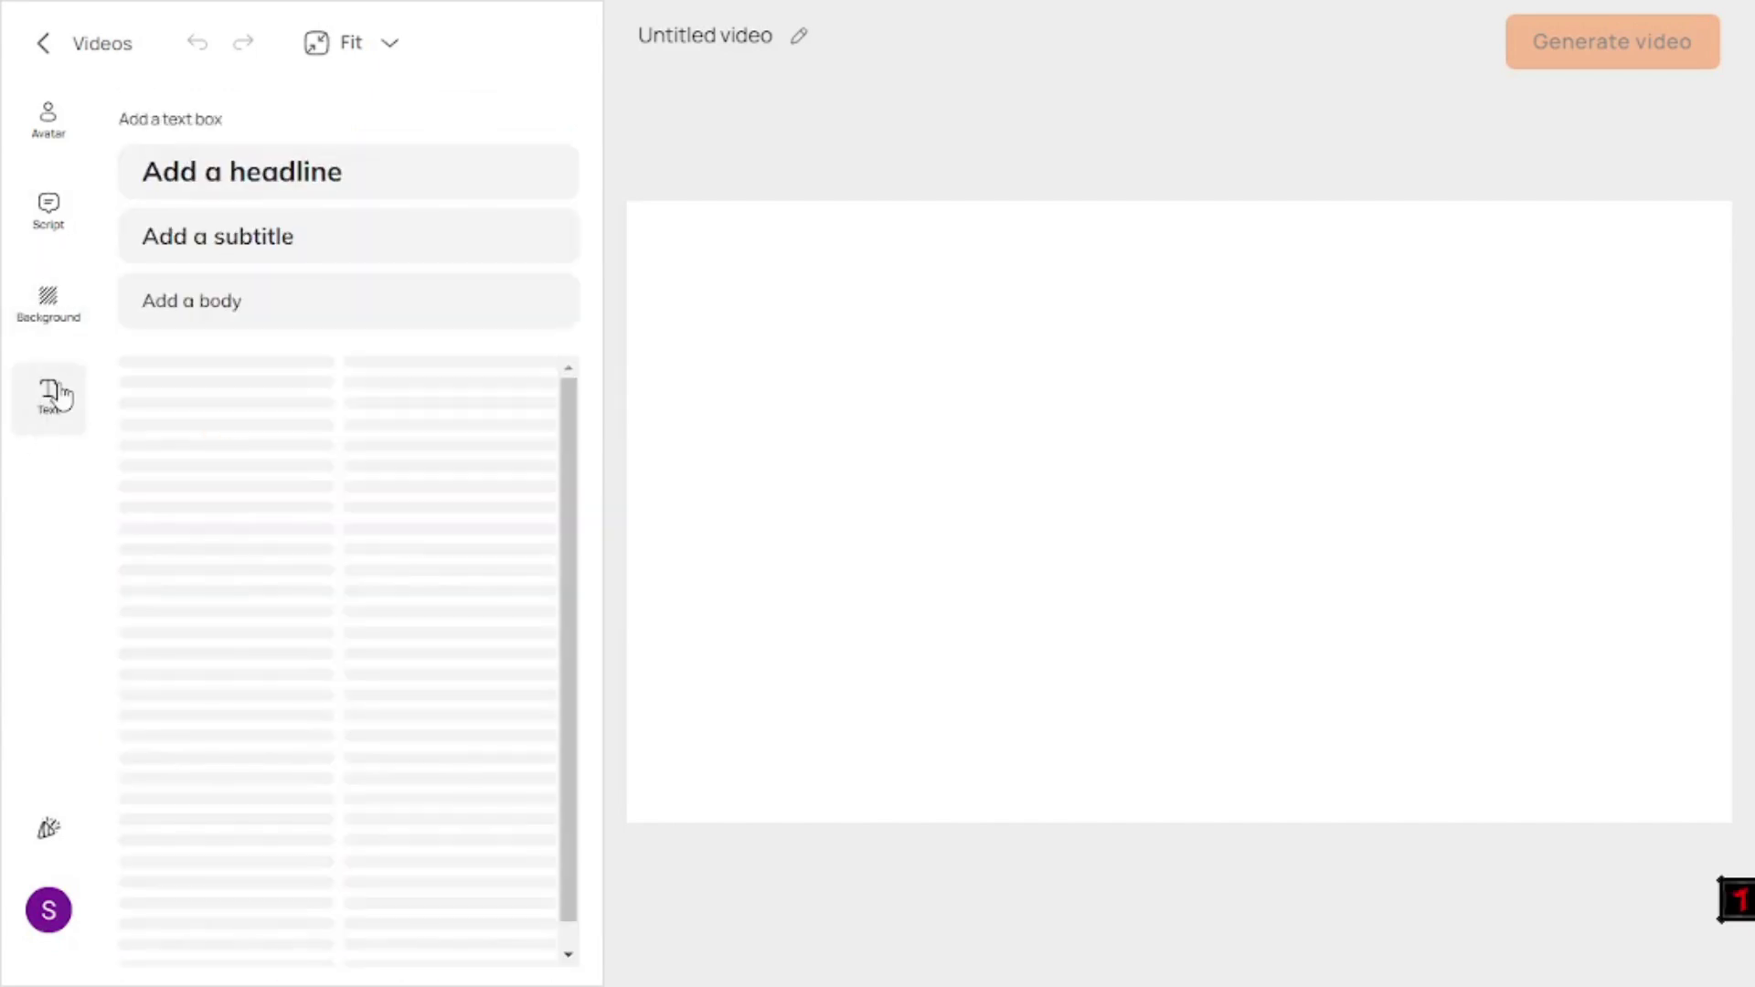
Step: Add the dark-haired man in the grey shirt as avatar, with the Surprised emotion and the Abeo English (Nigeria) voice
click(44, 132)
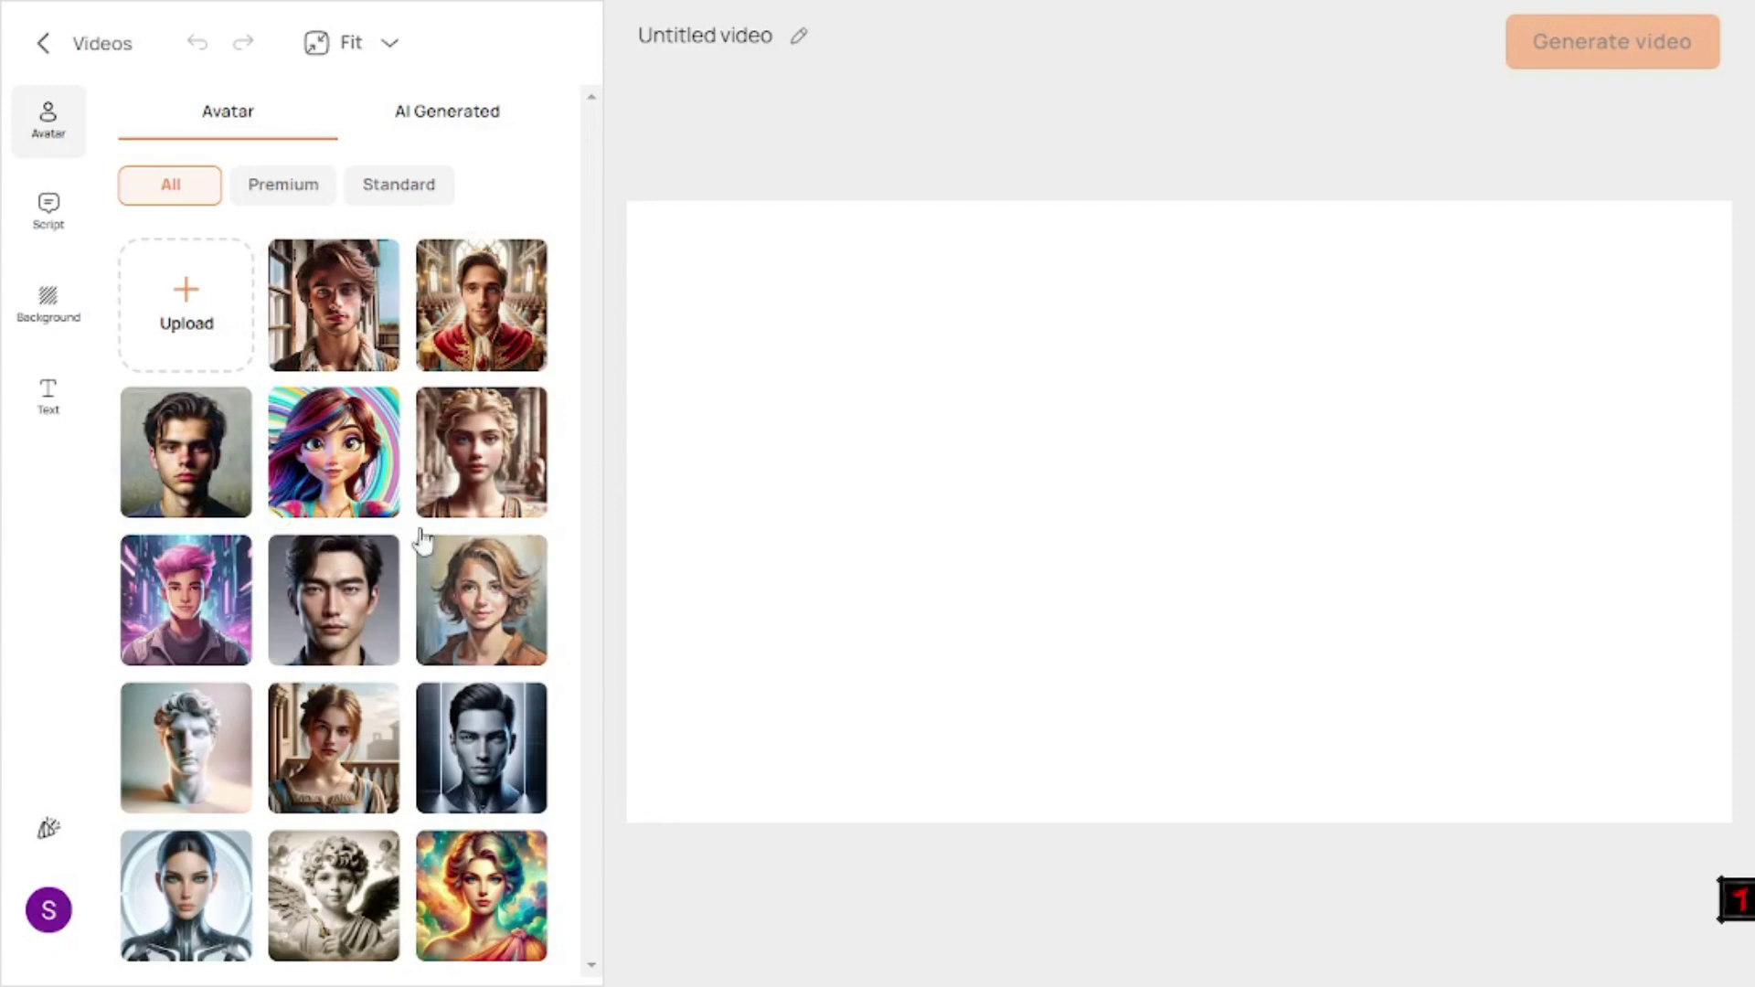
click(312, 599)
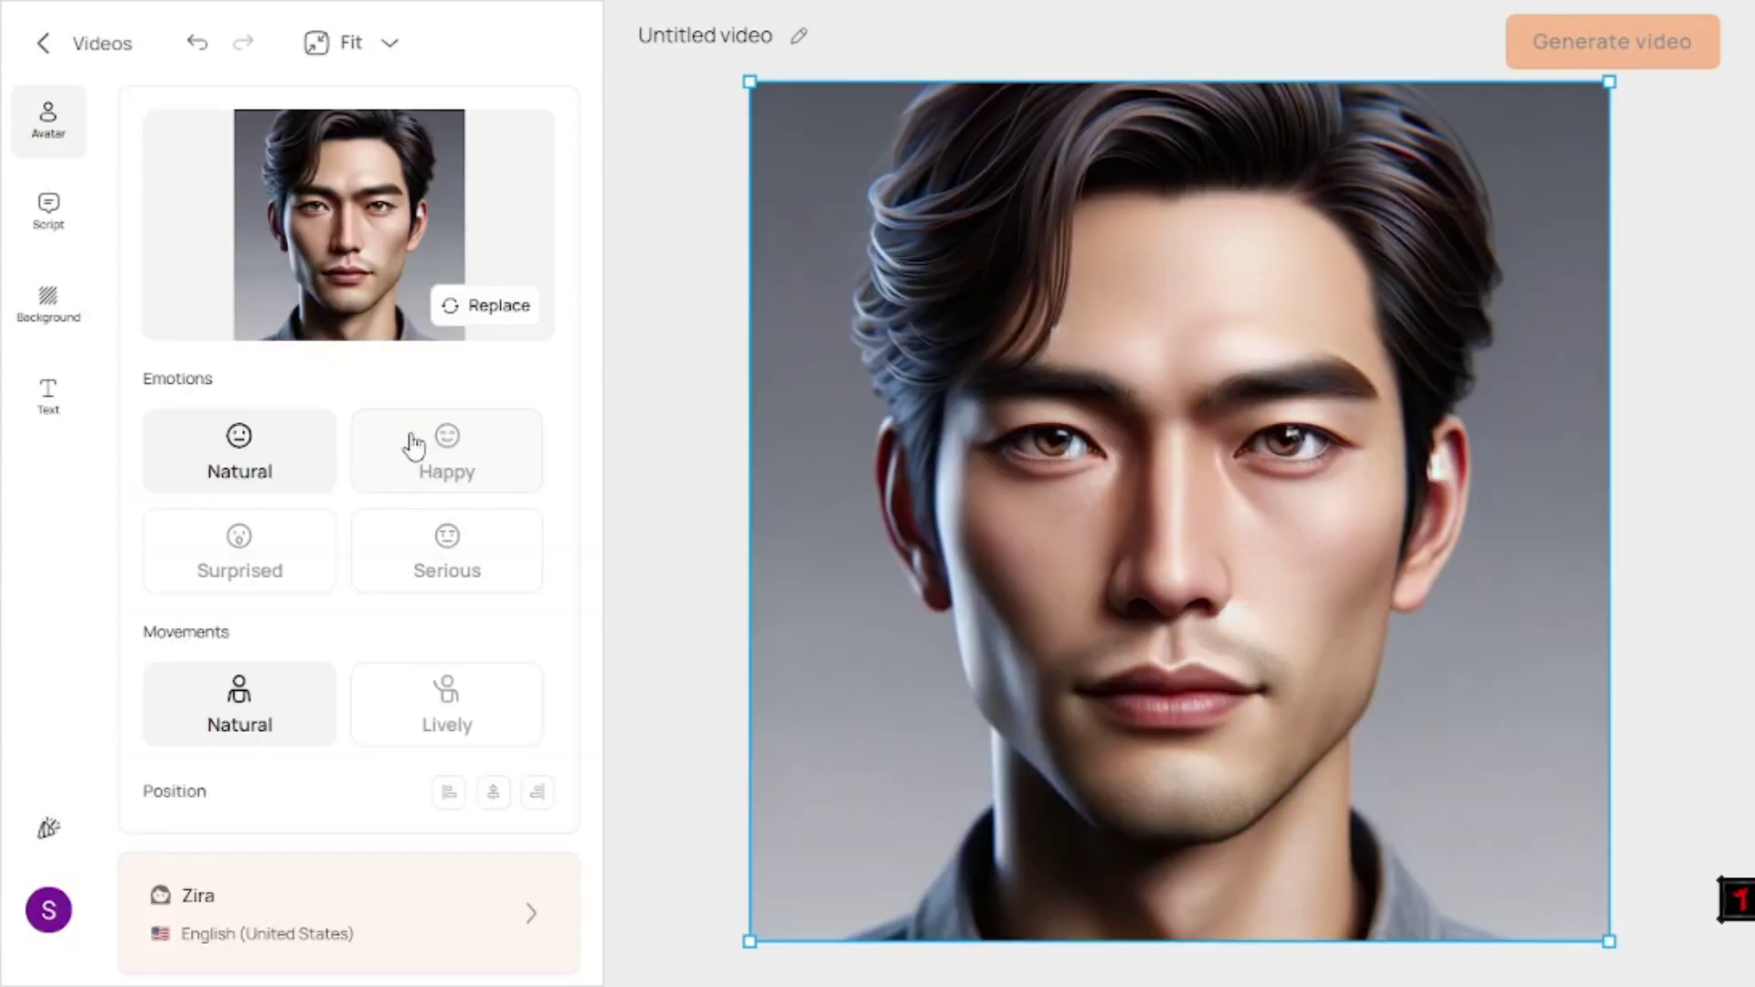
click(230, 577)
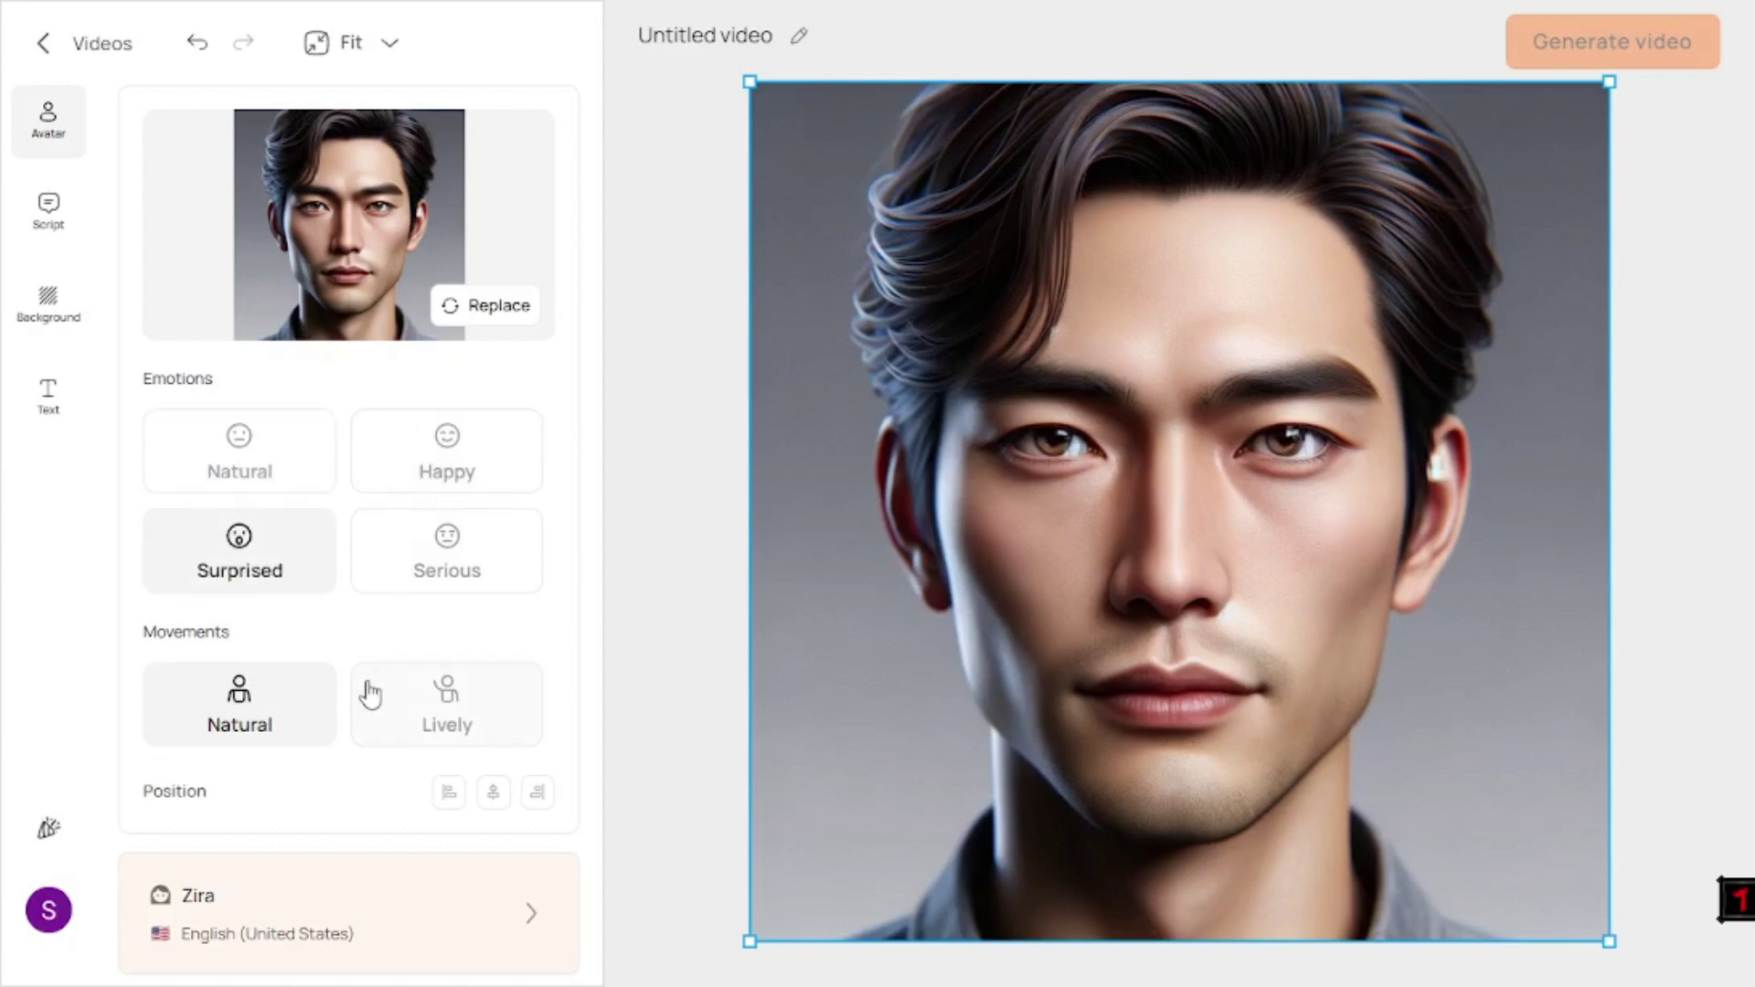
click(537, 933)
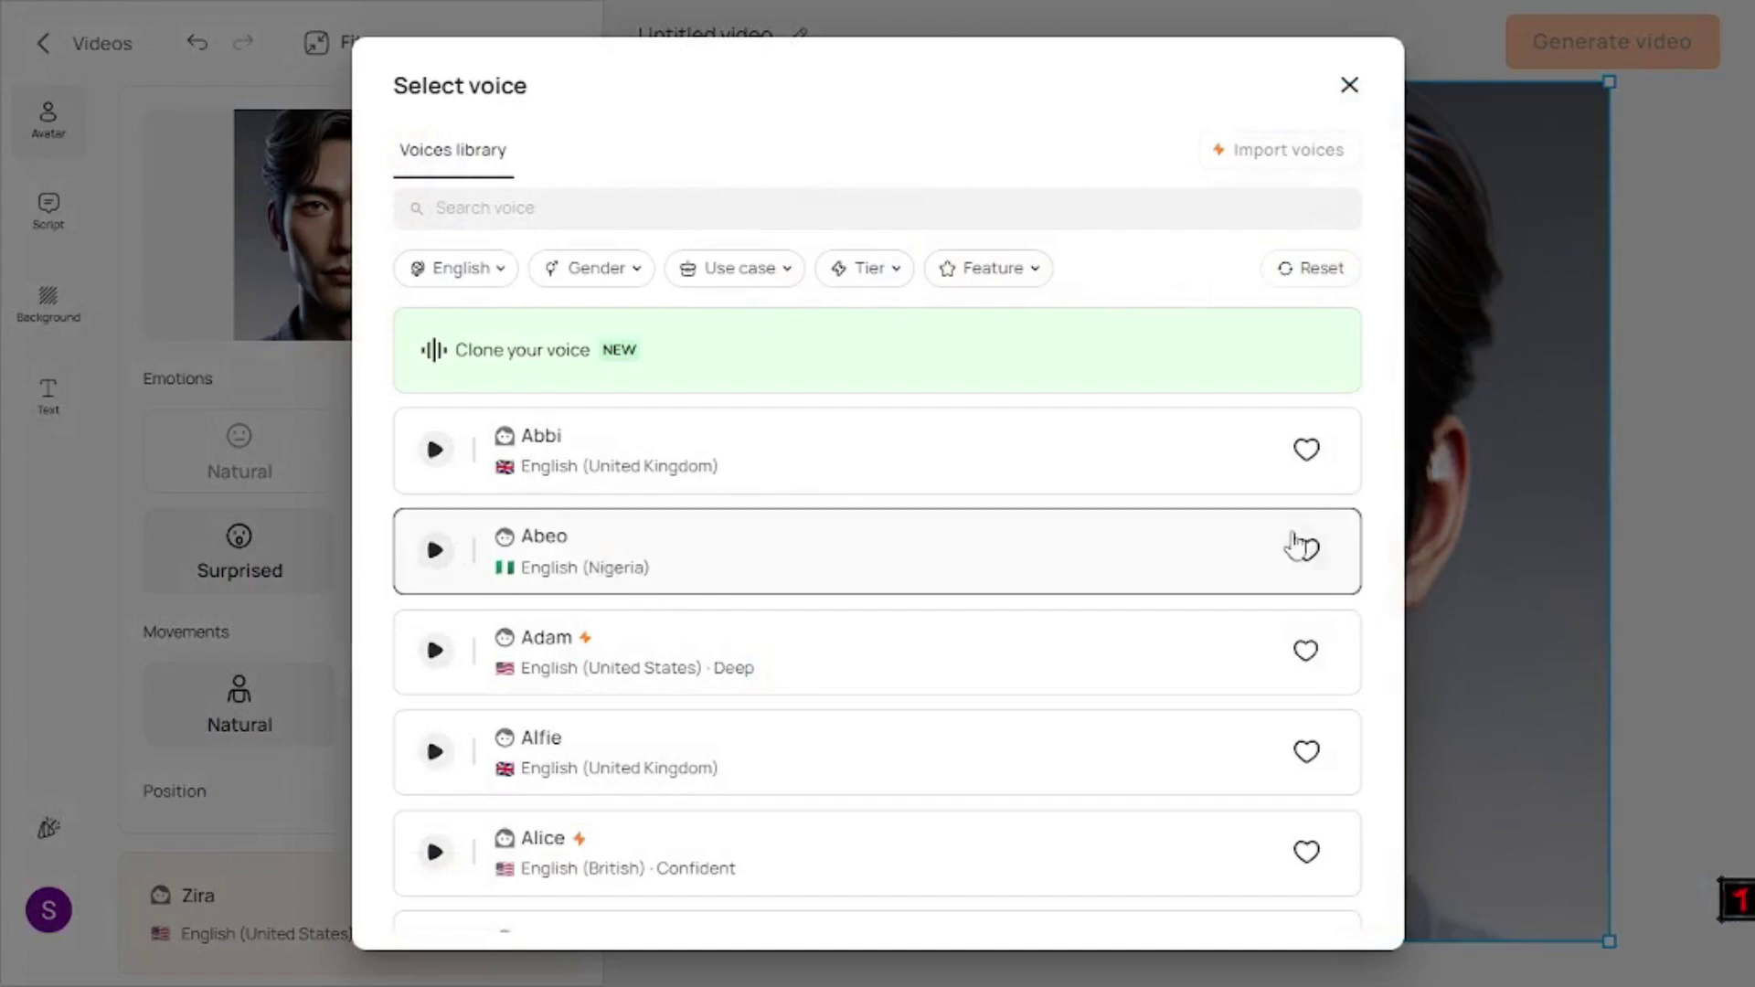
click(1025, 562)
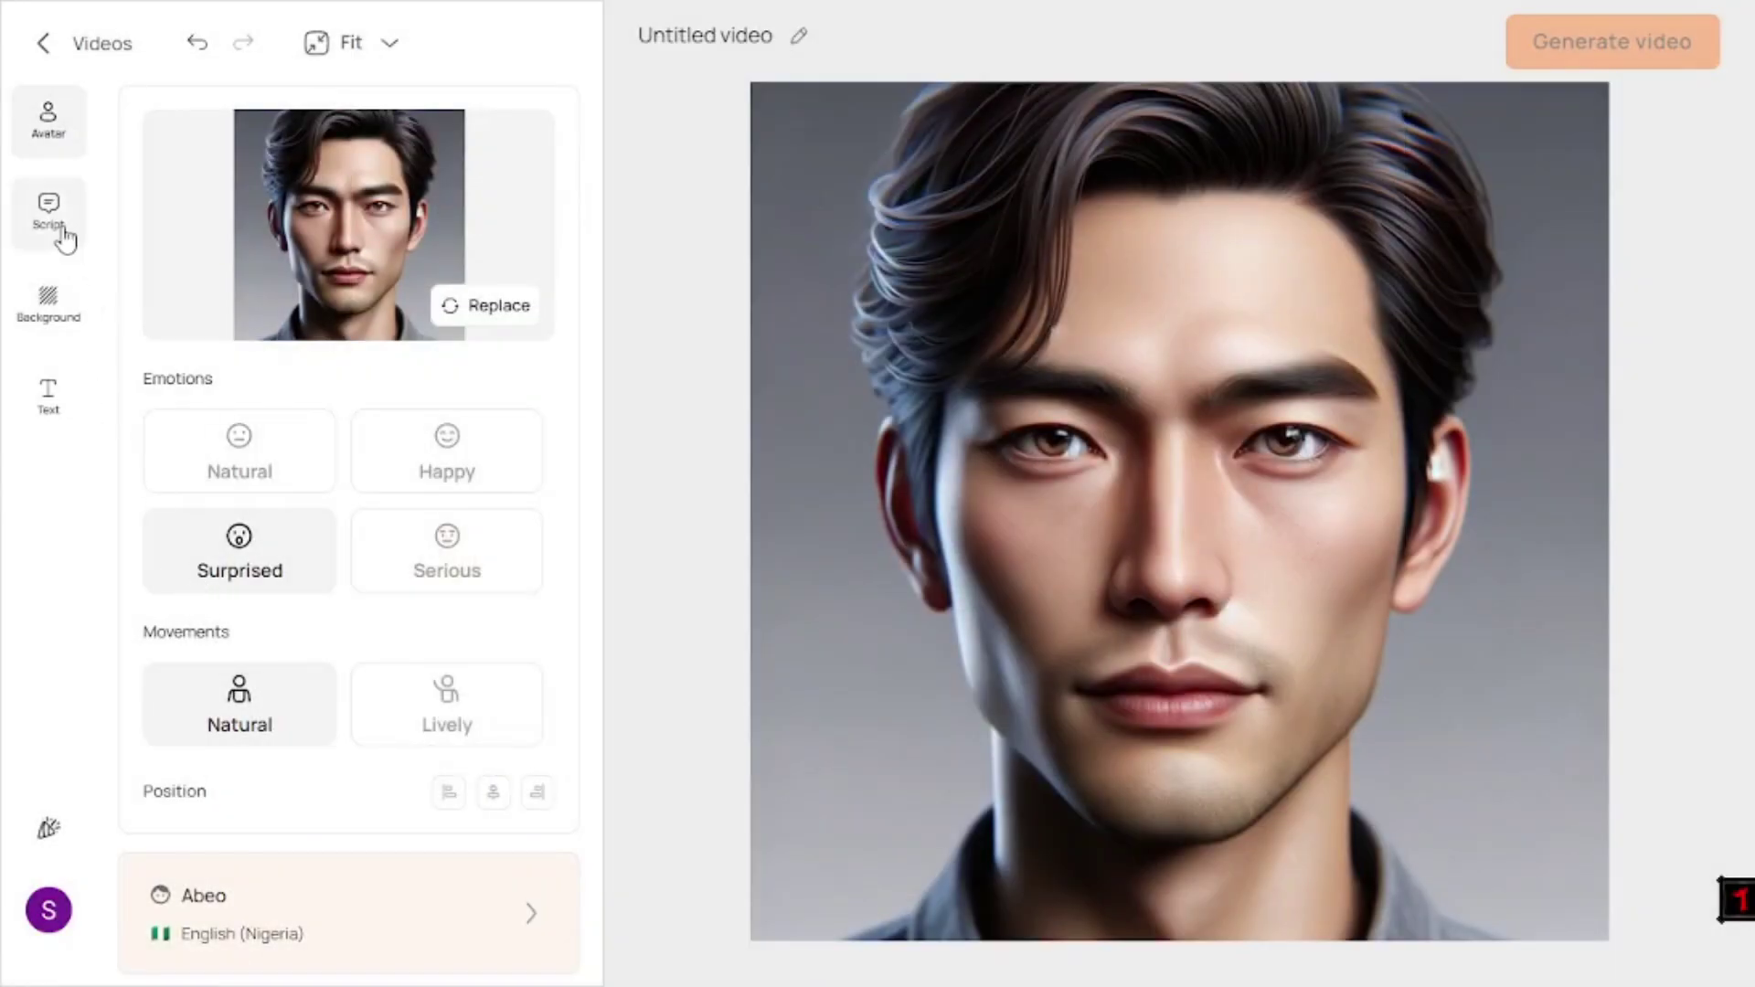
Step: Enter the script "im really surprise at how rapidly the AI is growing", generate the avatar video and play it
click(58, 230)
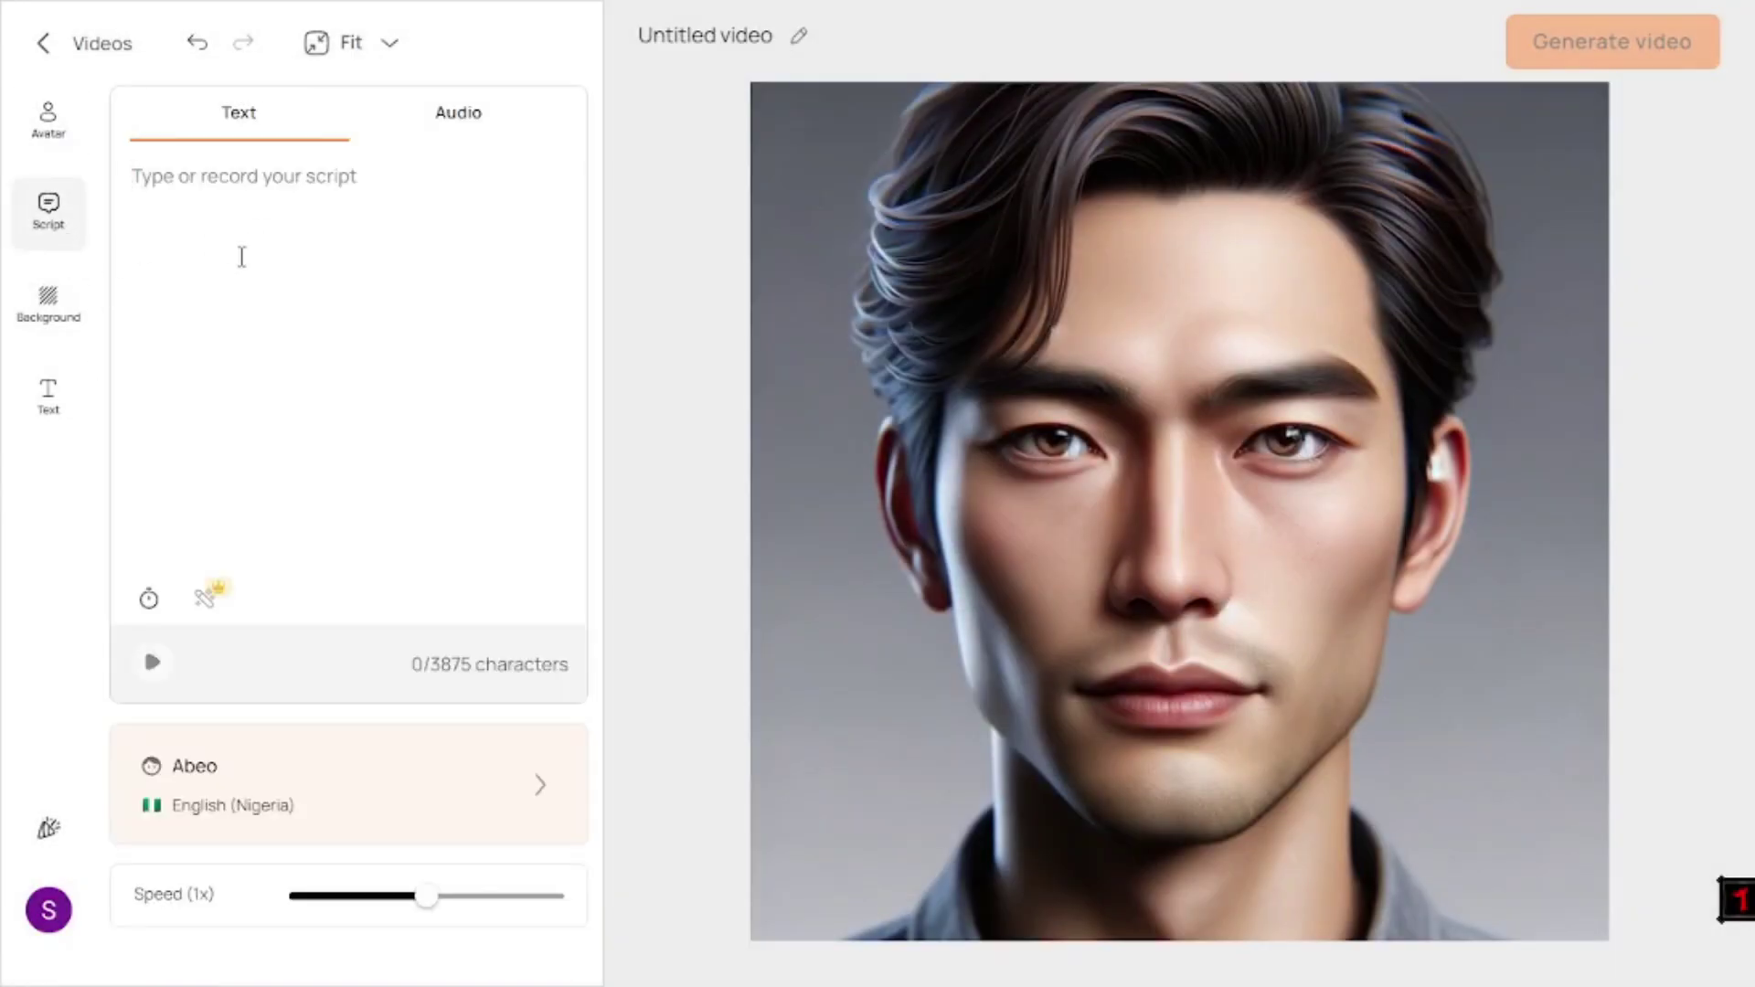
text(im really surprise at how rapidly the AI is growing)
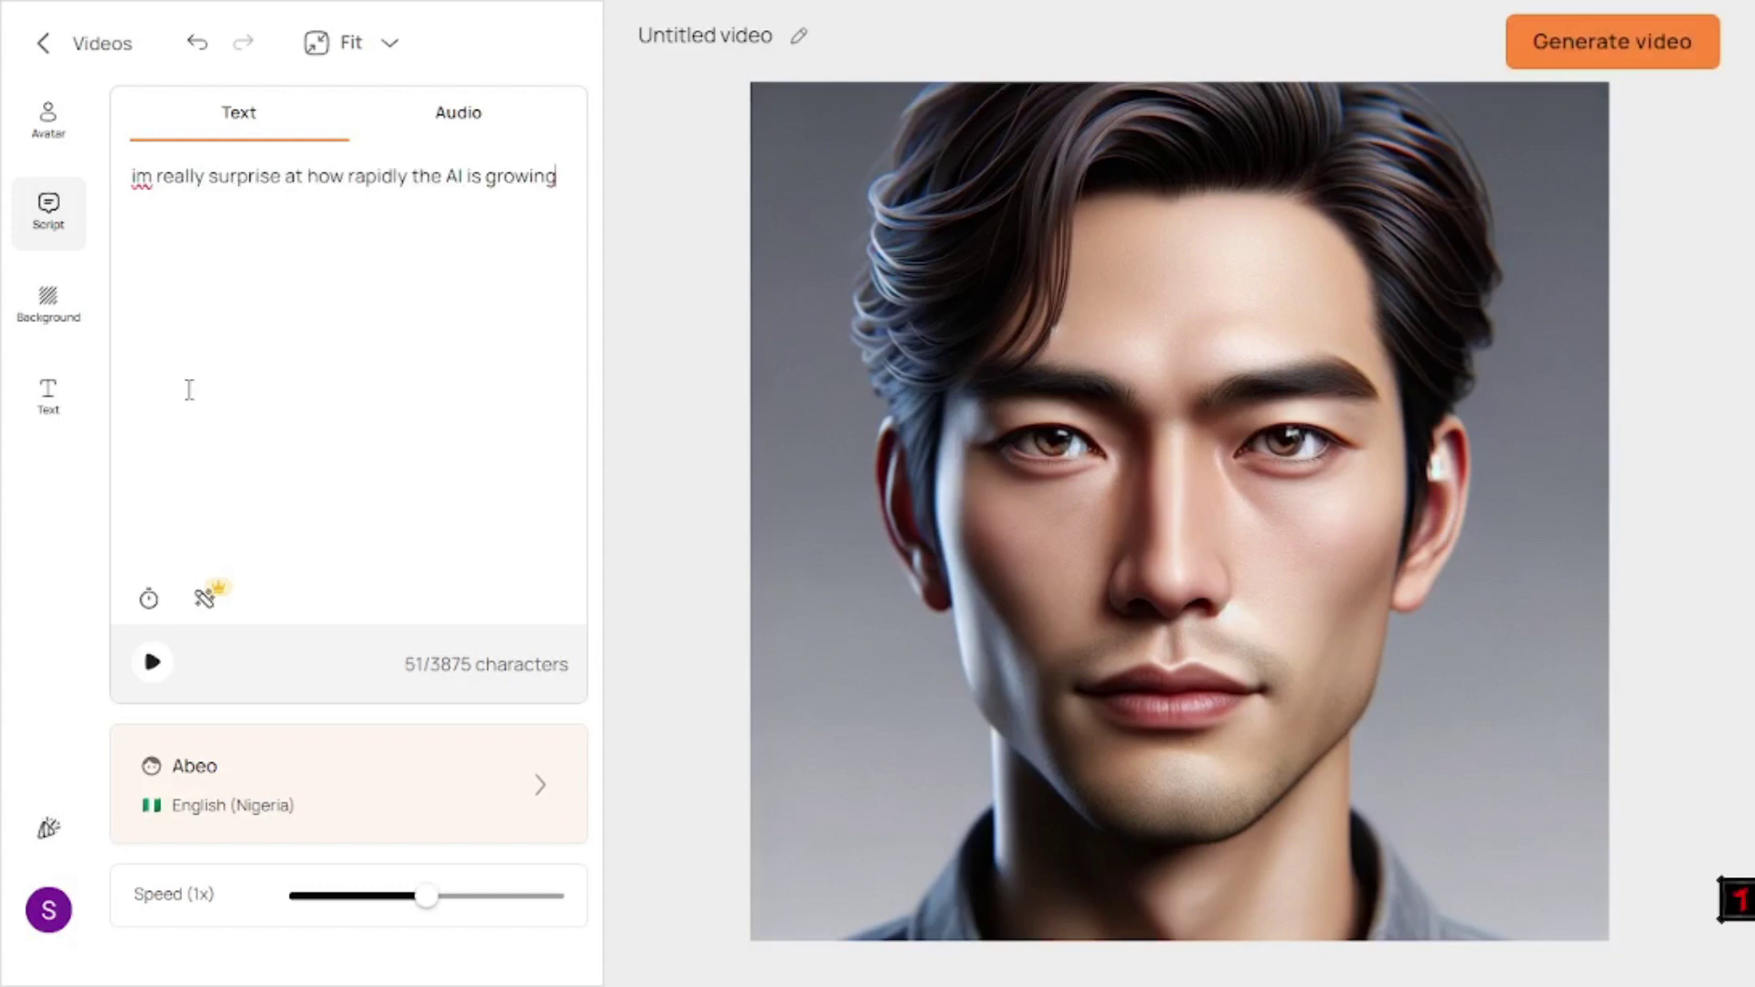
click(1670, 53)
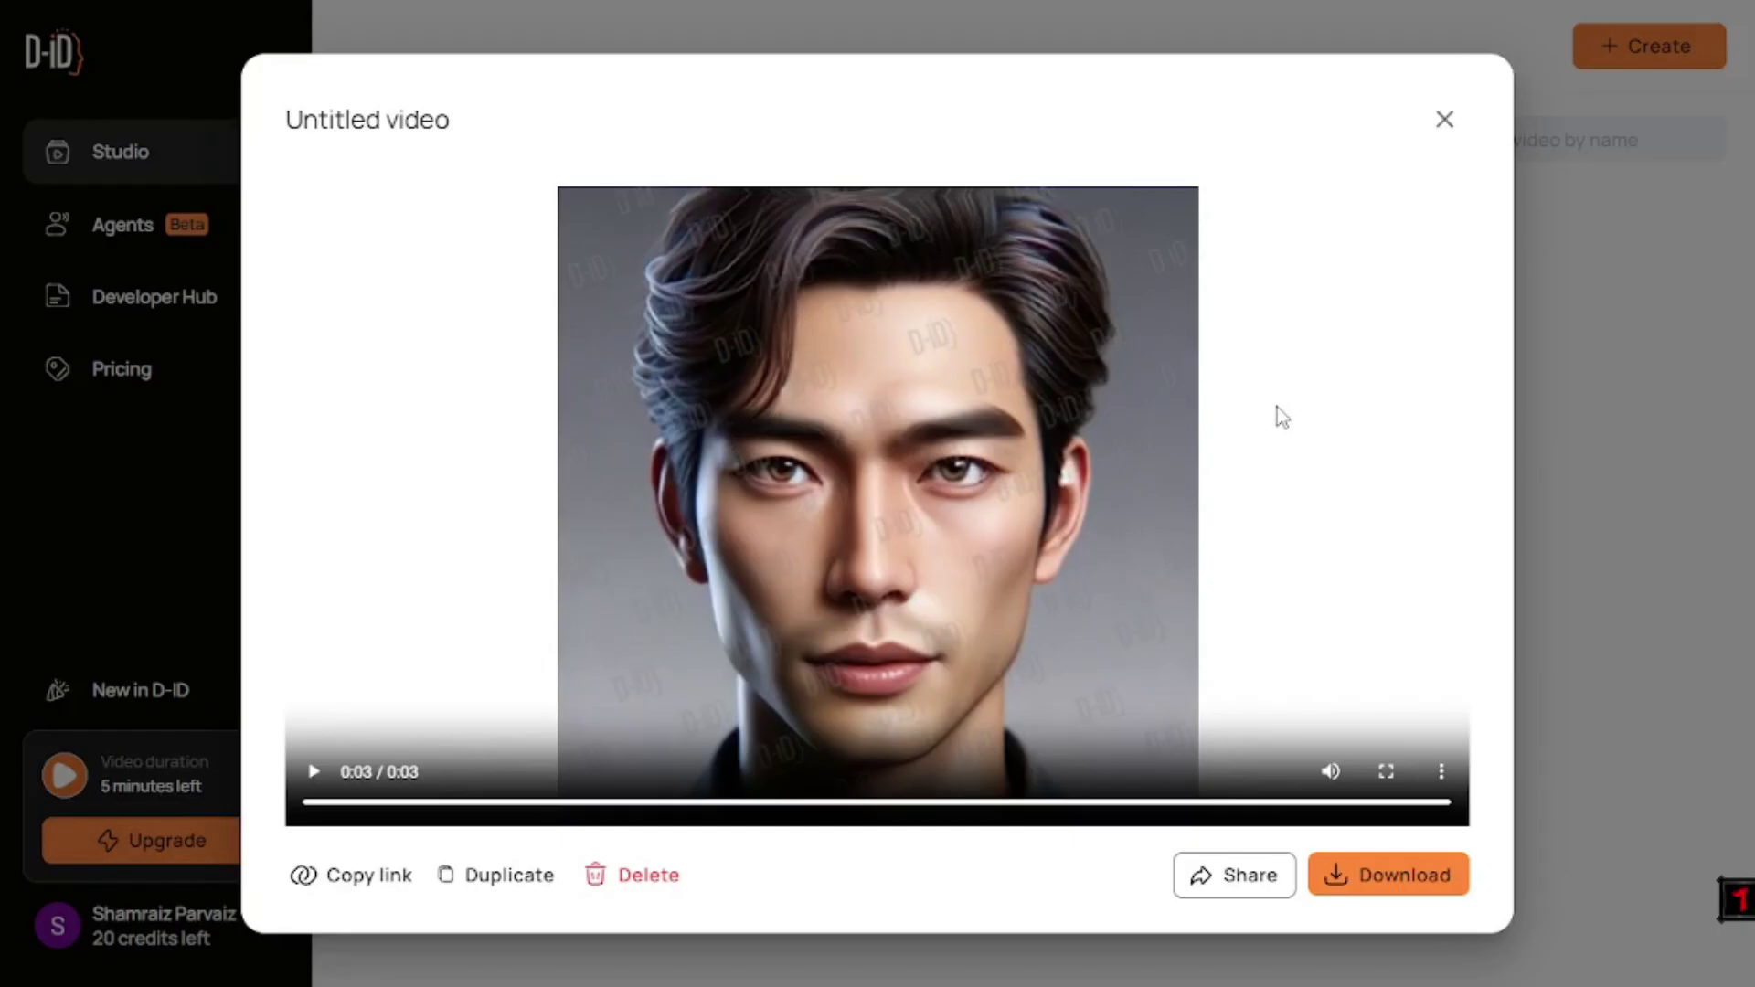
click(313, 773)
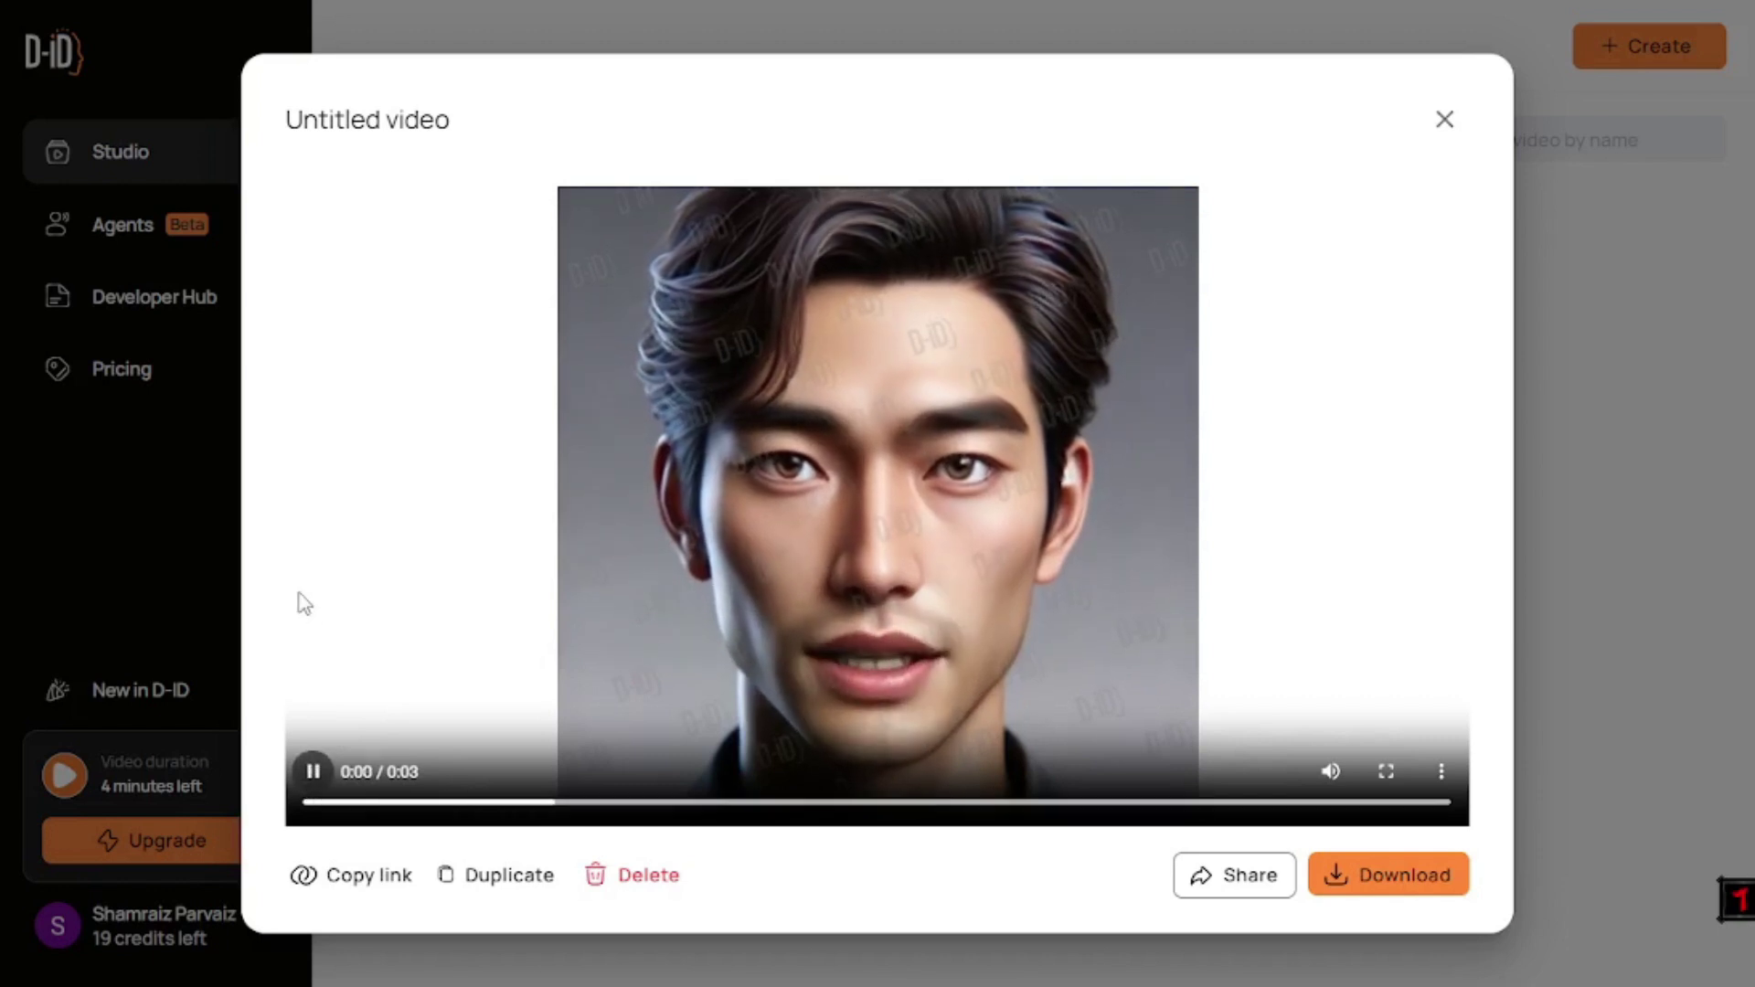
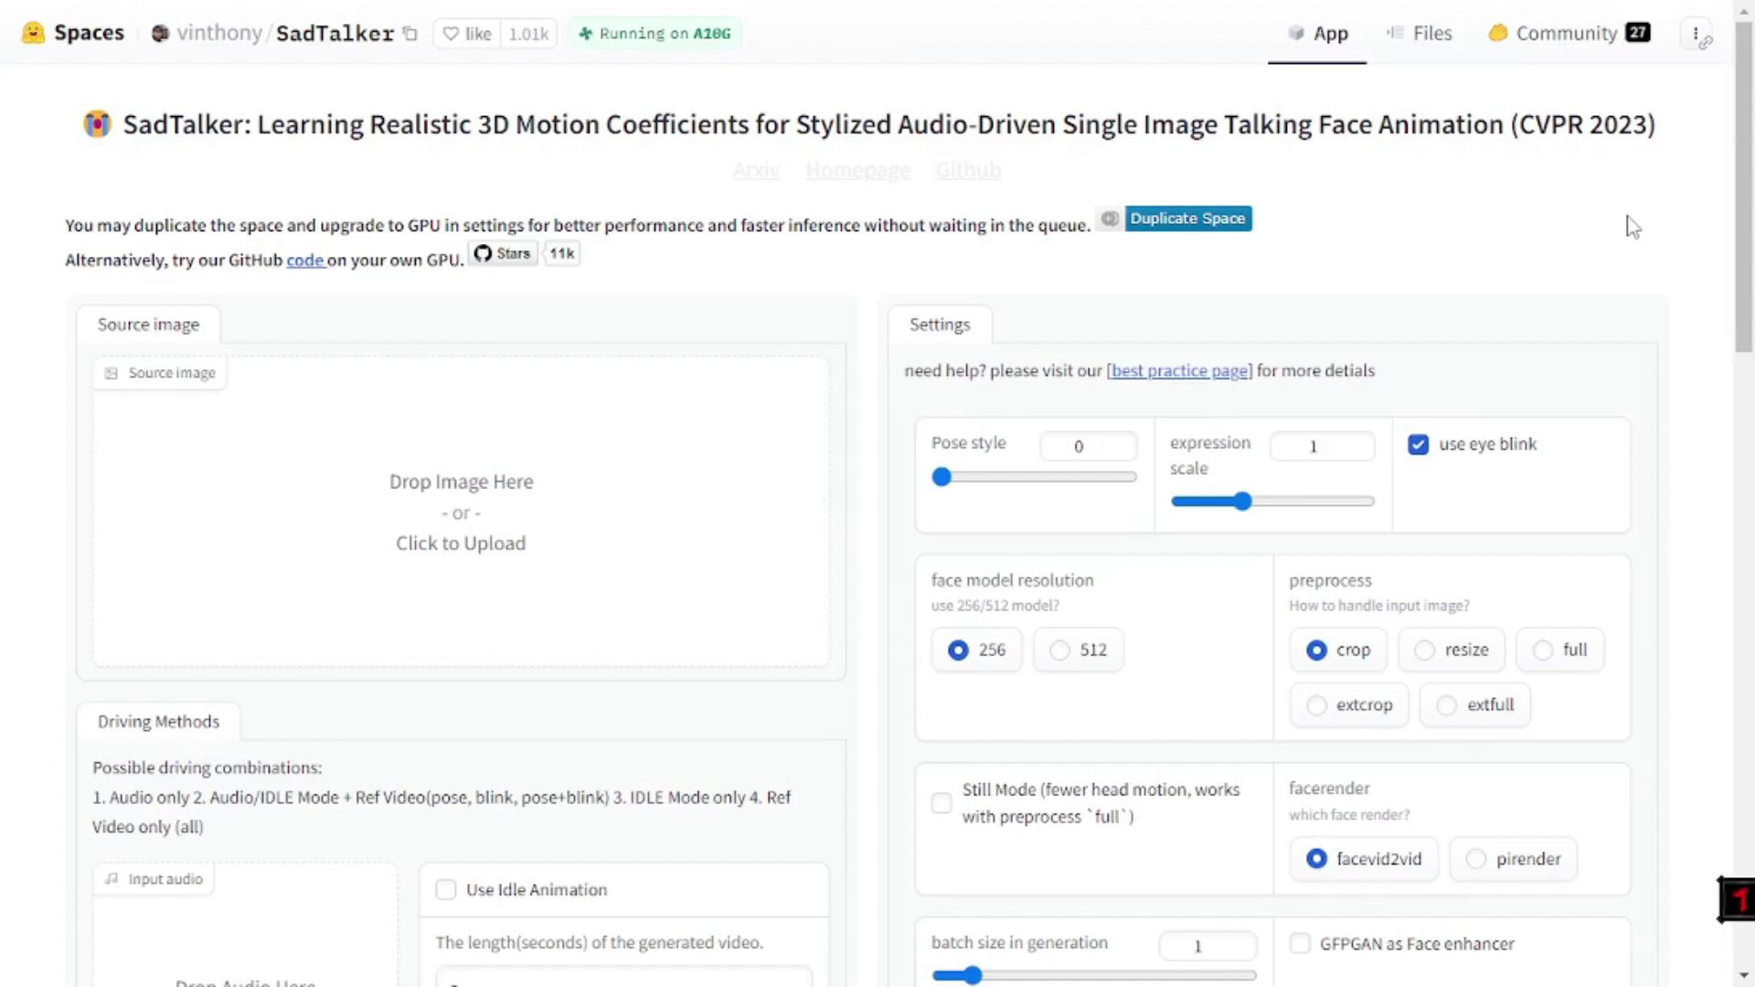
Step: In the SadTalker space, load the example that combines the woman in red armour with japanese.wav
scroll(1579, 508, down, 4)
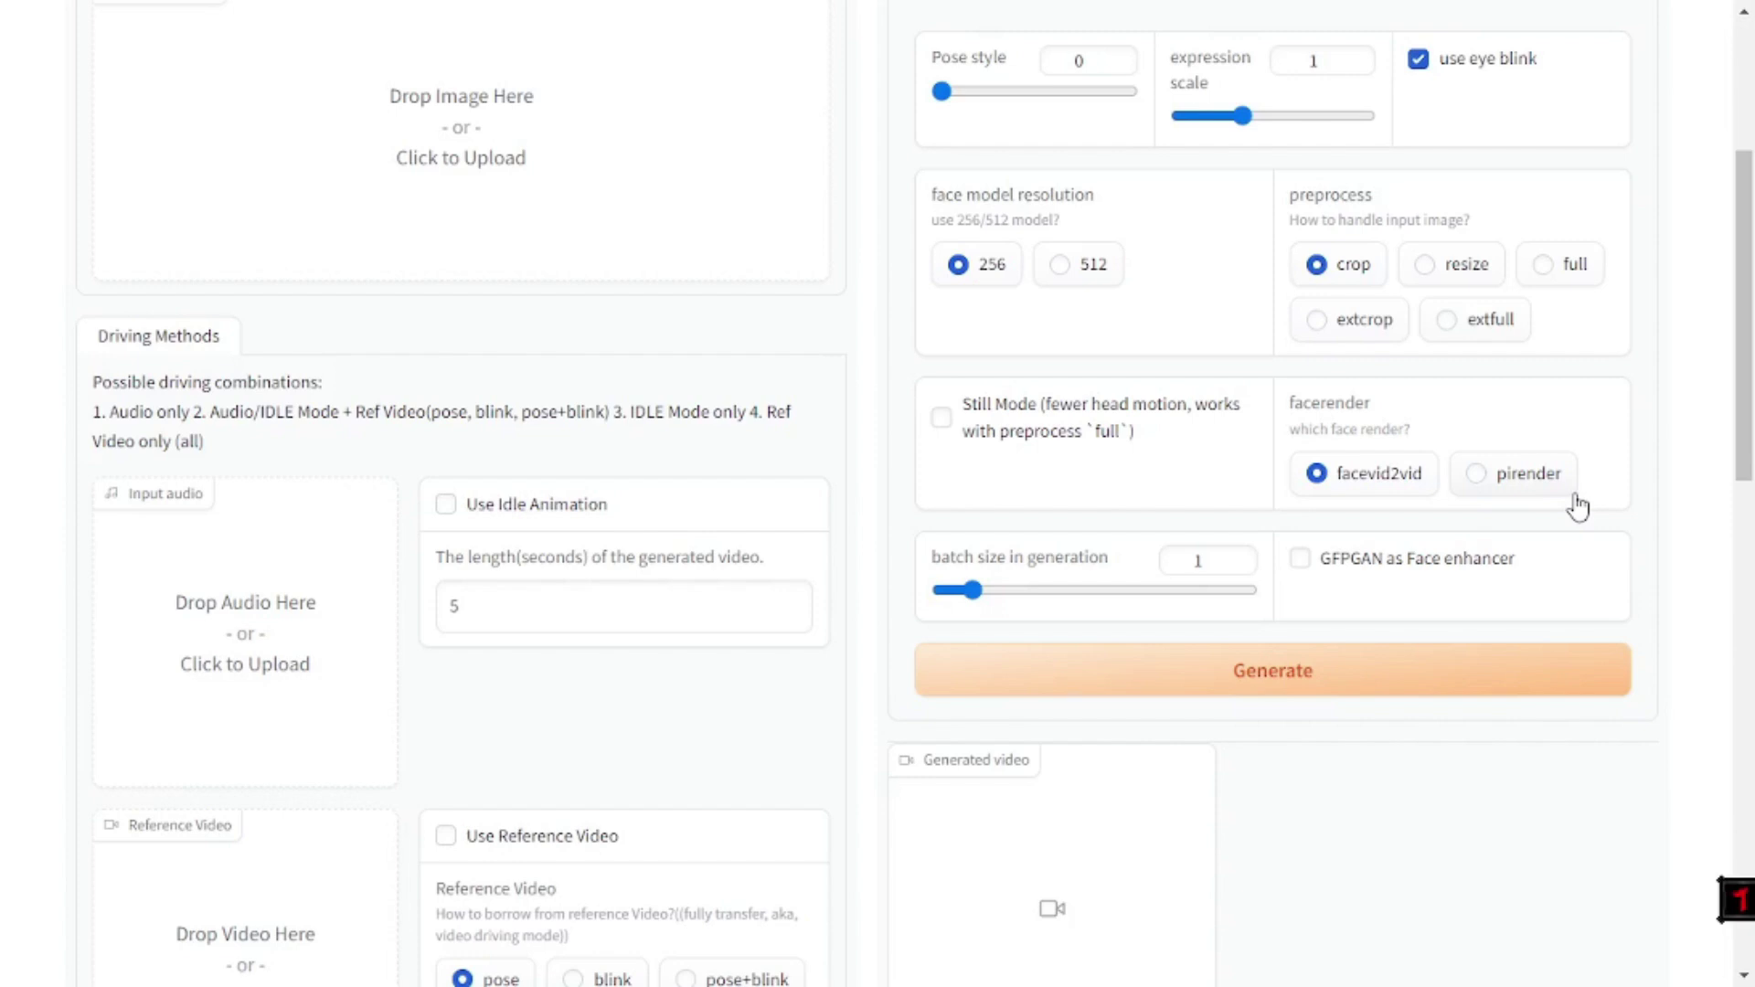
scroll(1466, 631, up, 1)
scroll(1524, 643, down, 4)
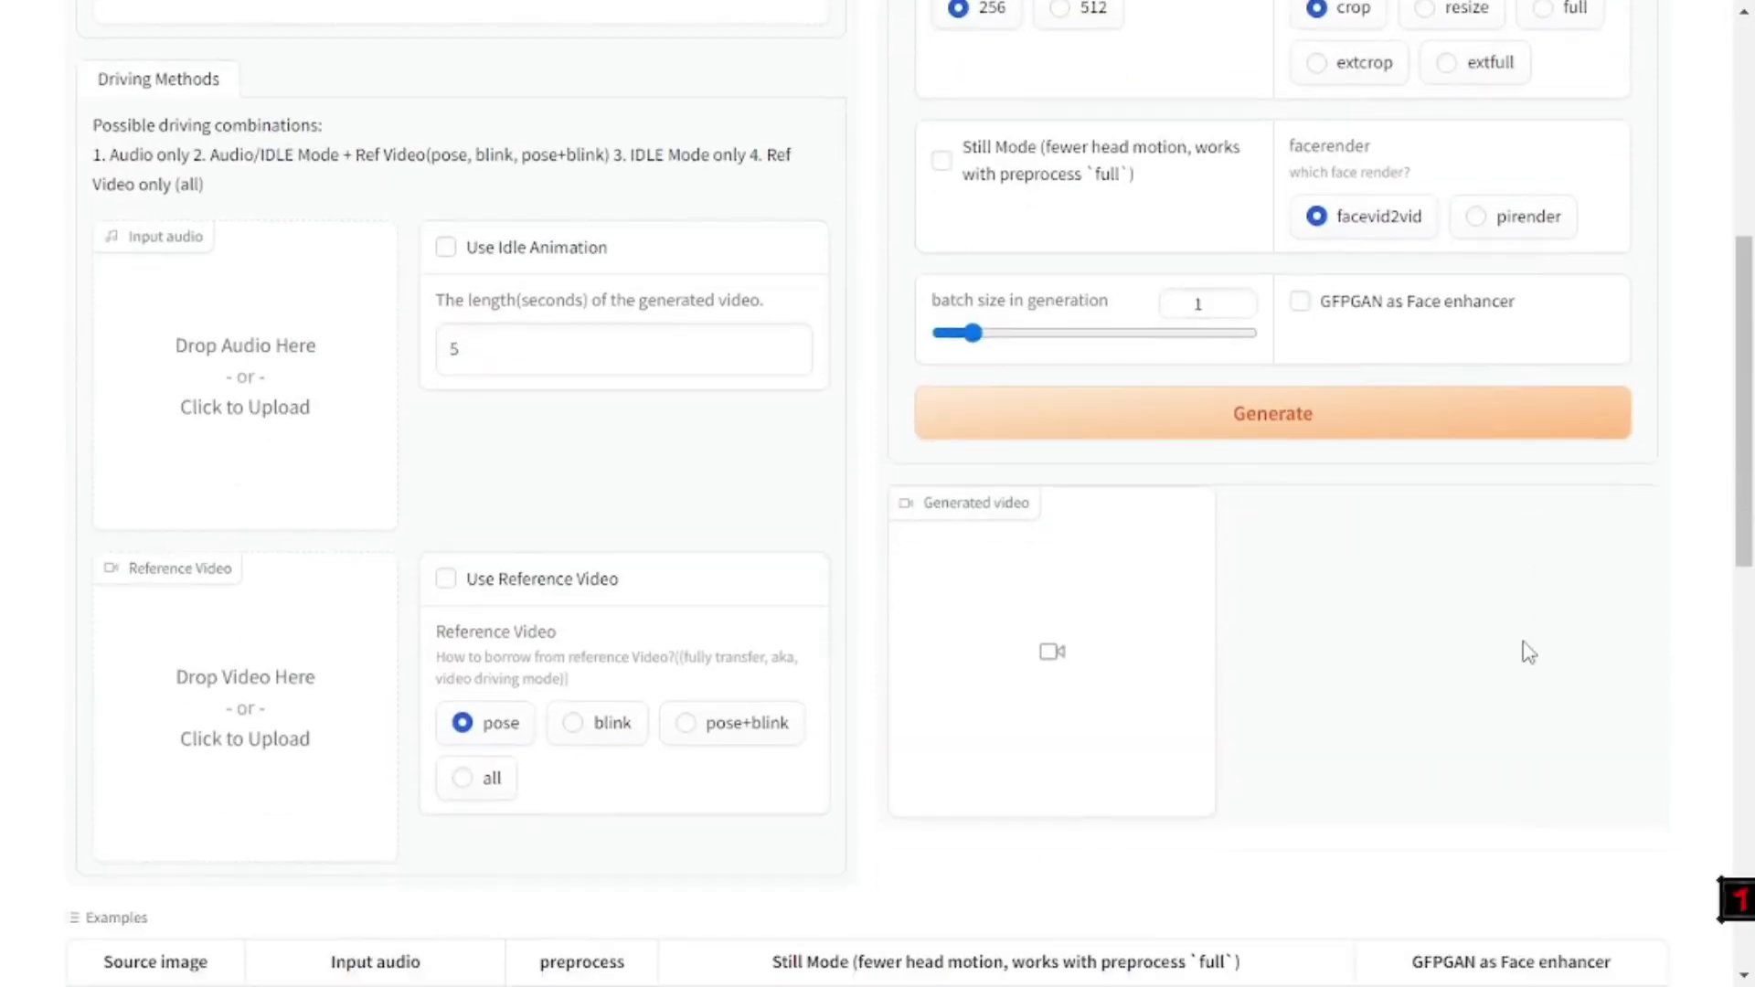
scroll(1462, 623, down, 7)
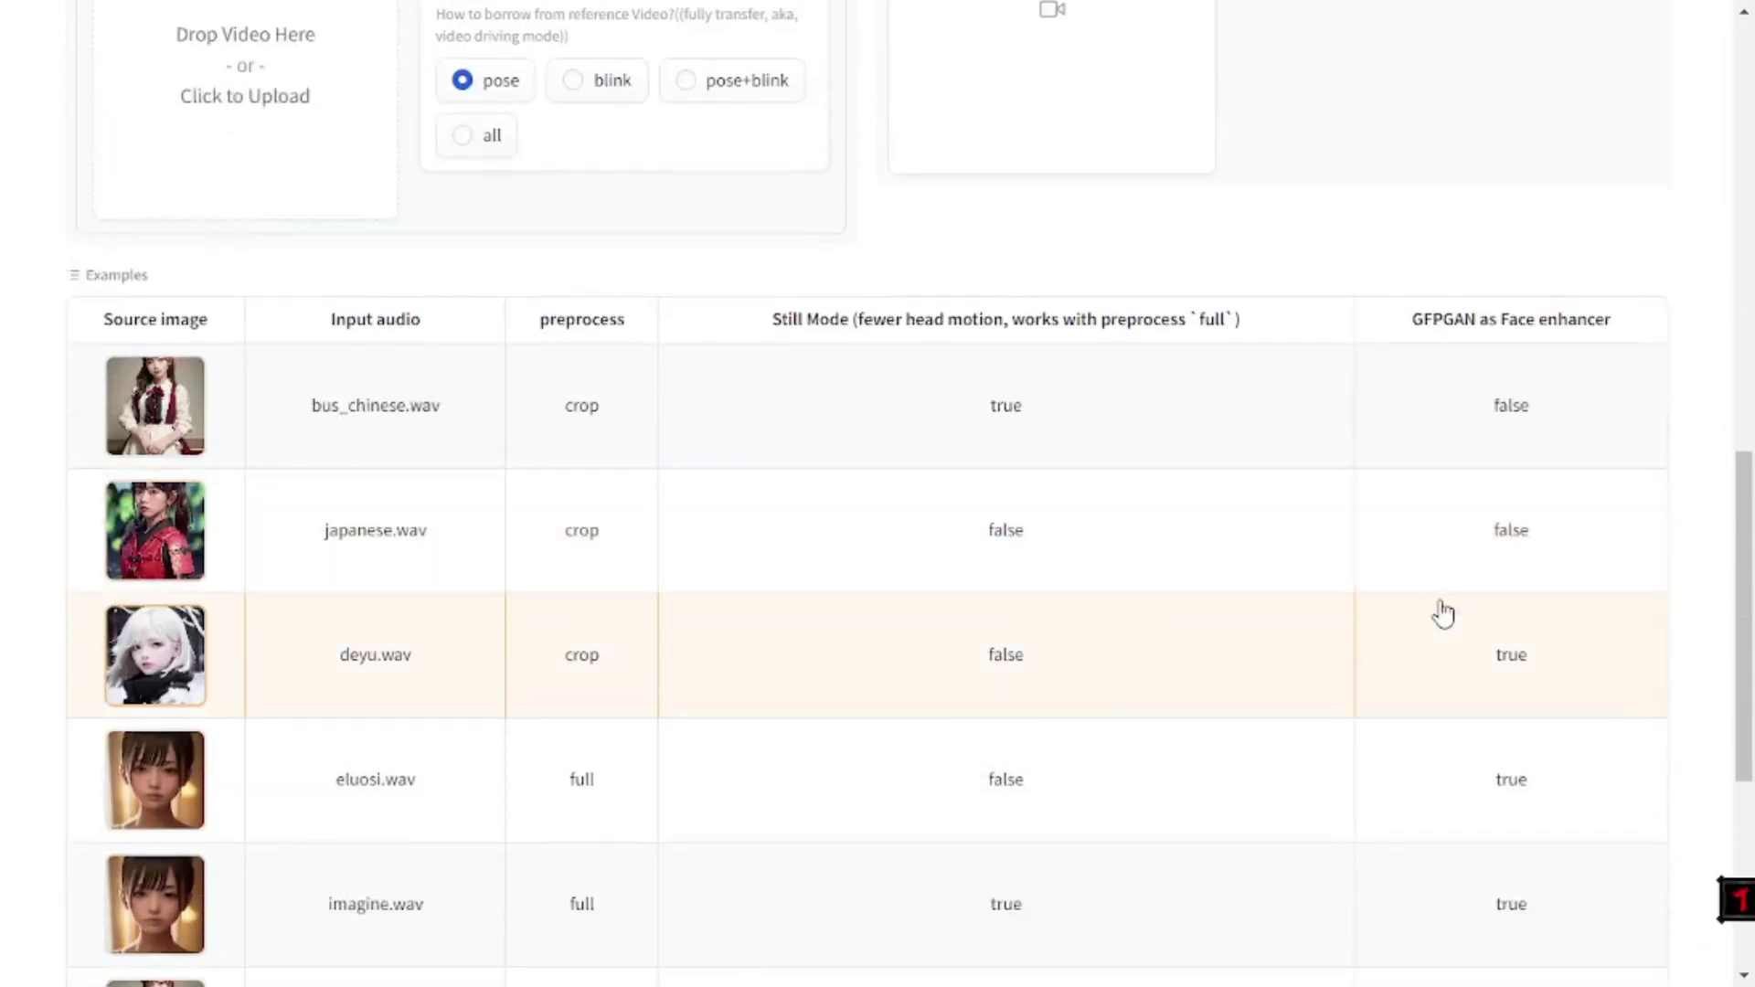
scroll(1442, 614, down, 4)
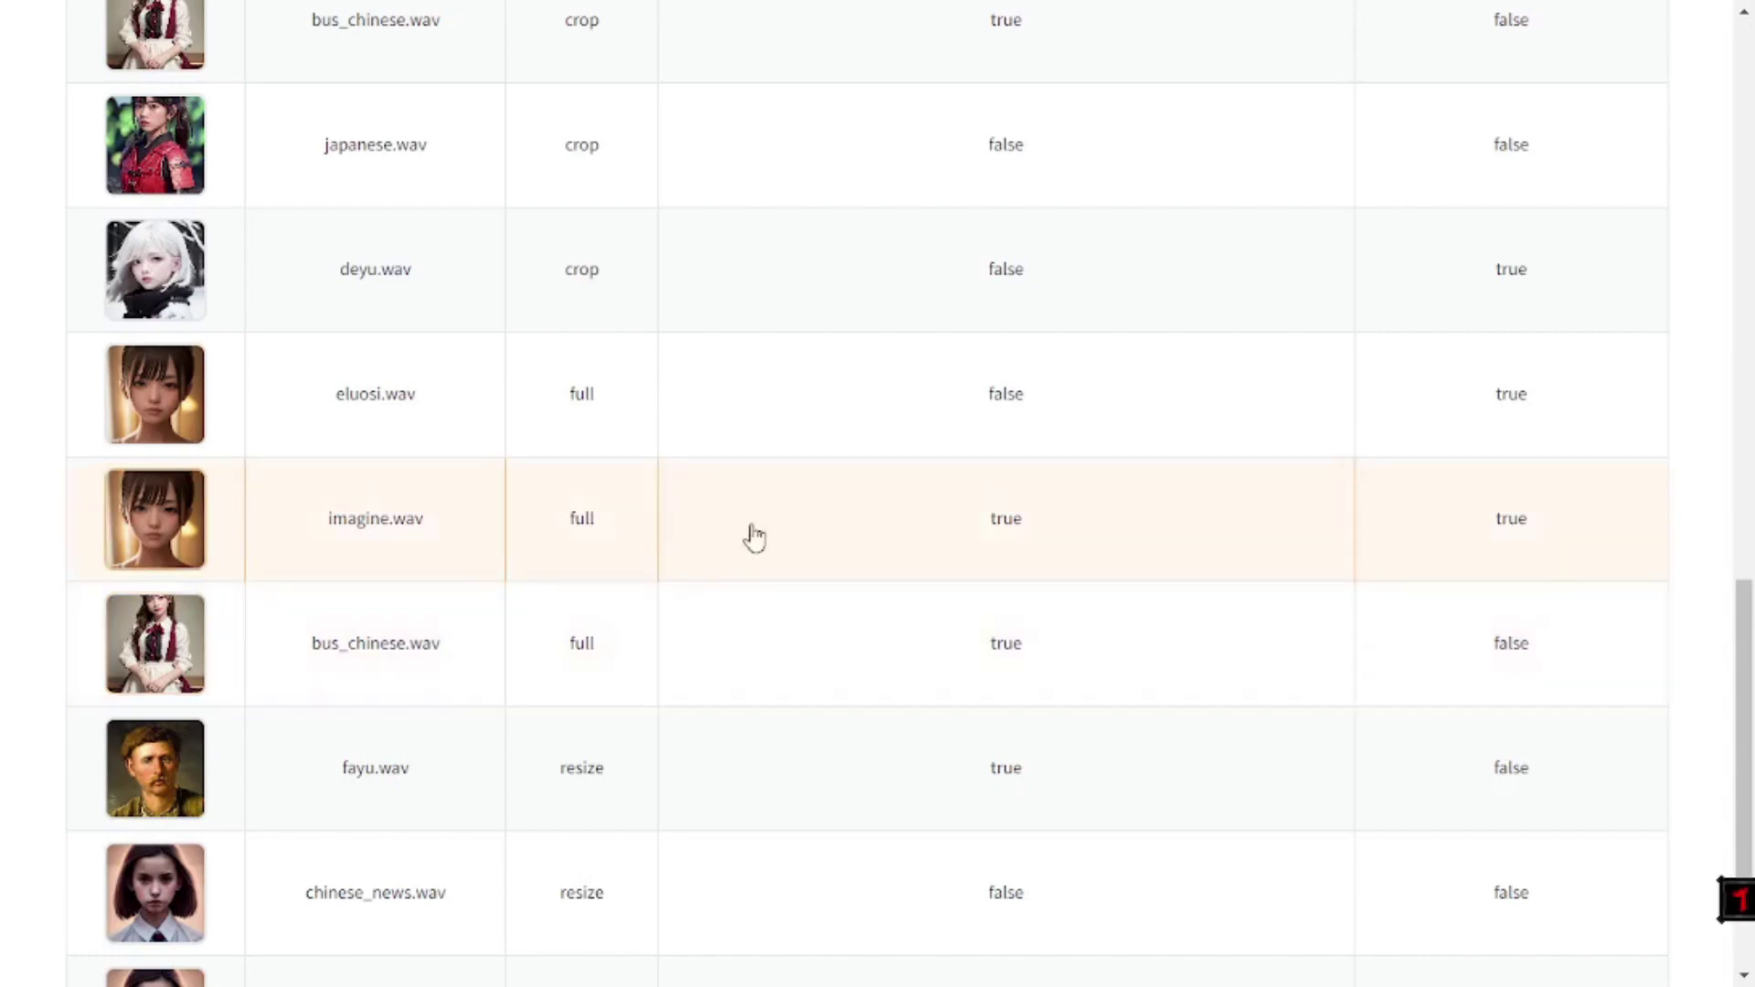
scroll(823, 396, up, 2)
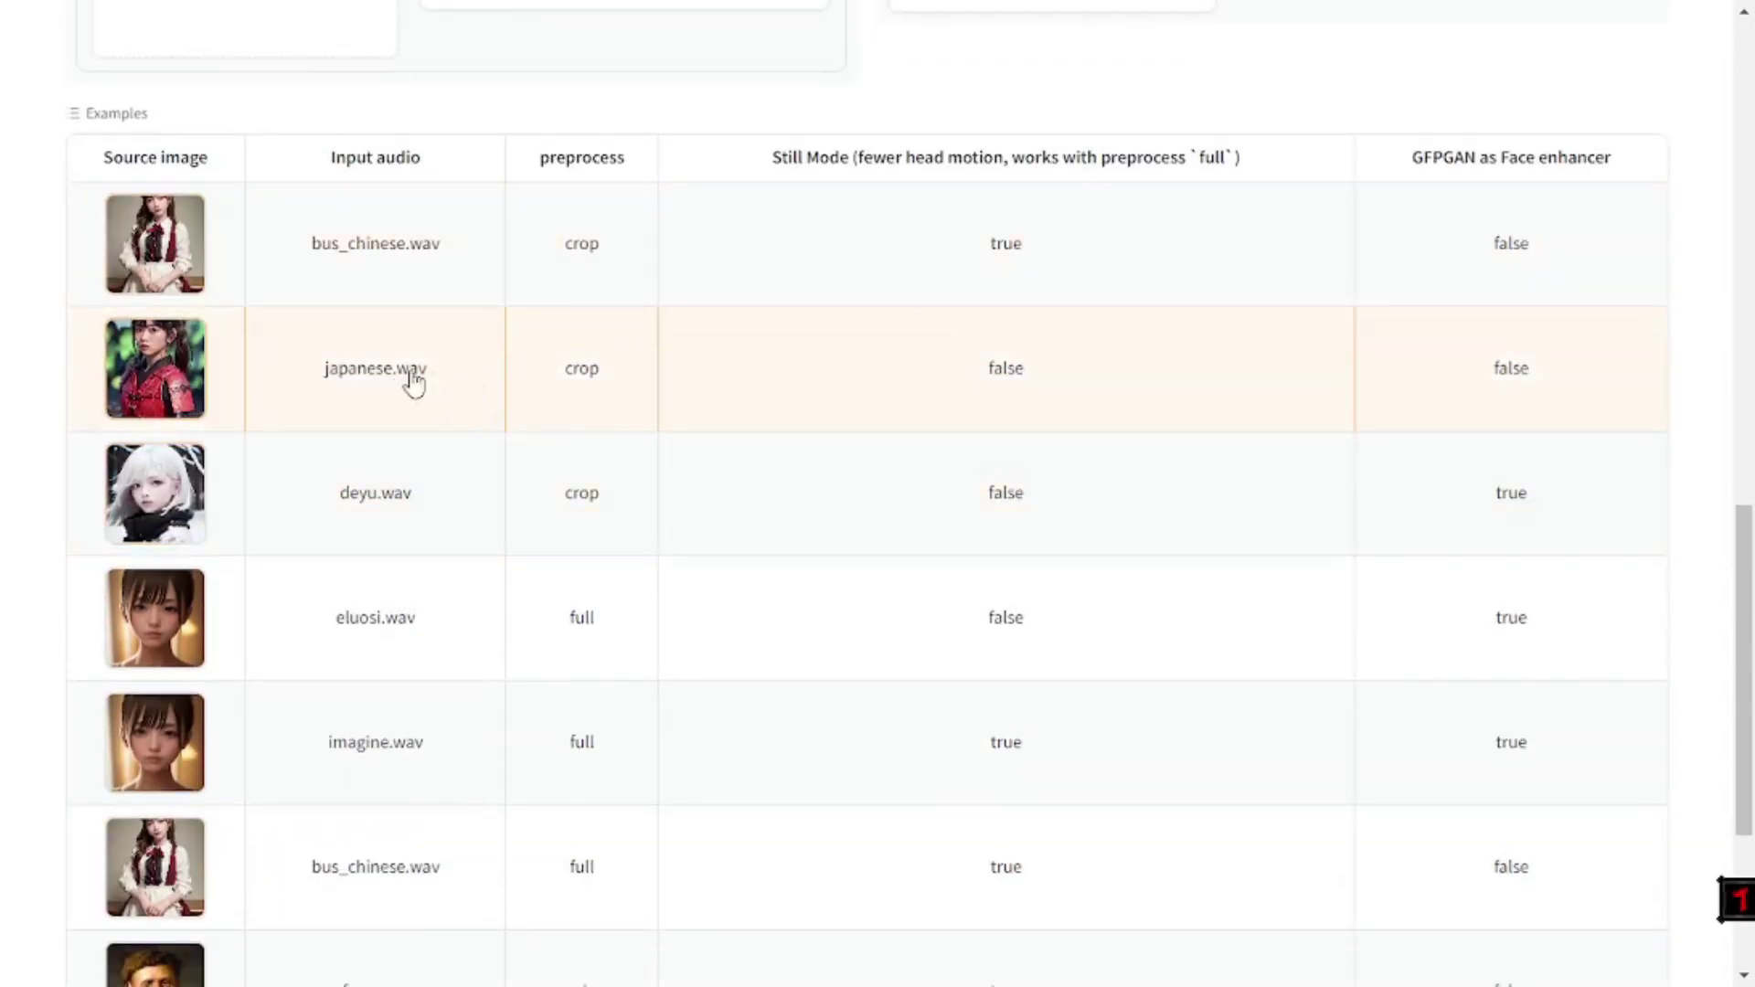
click(341, 406)
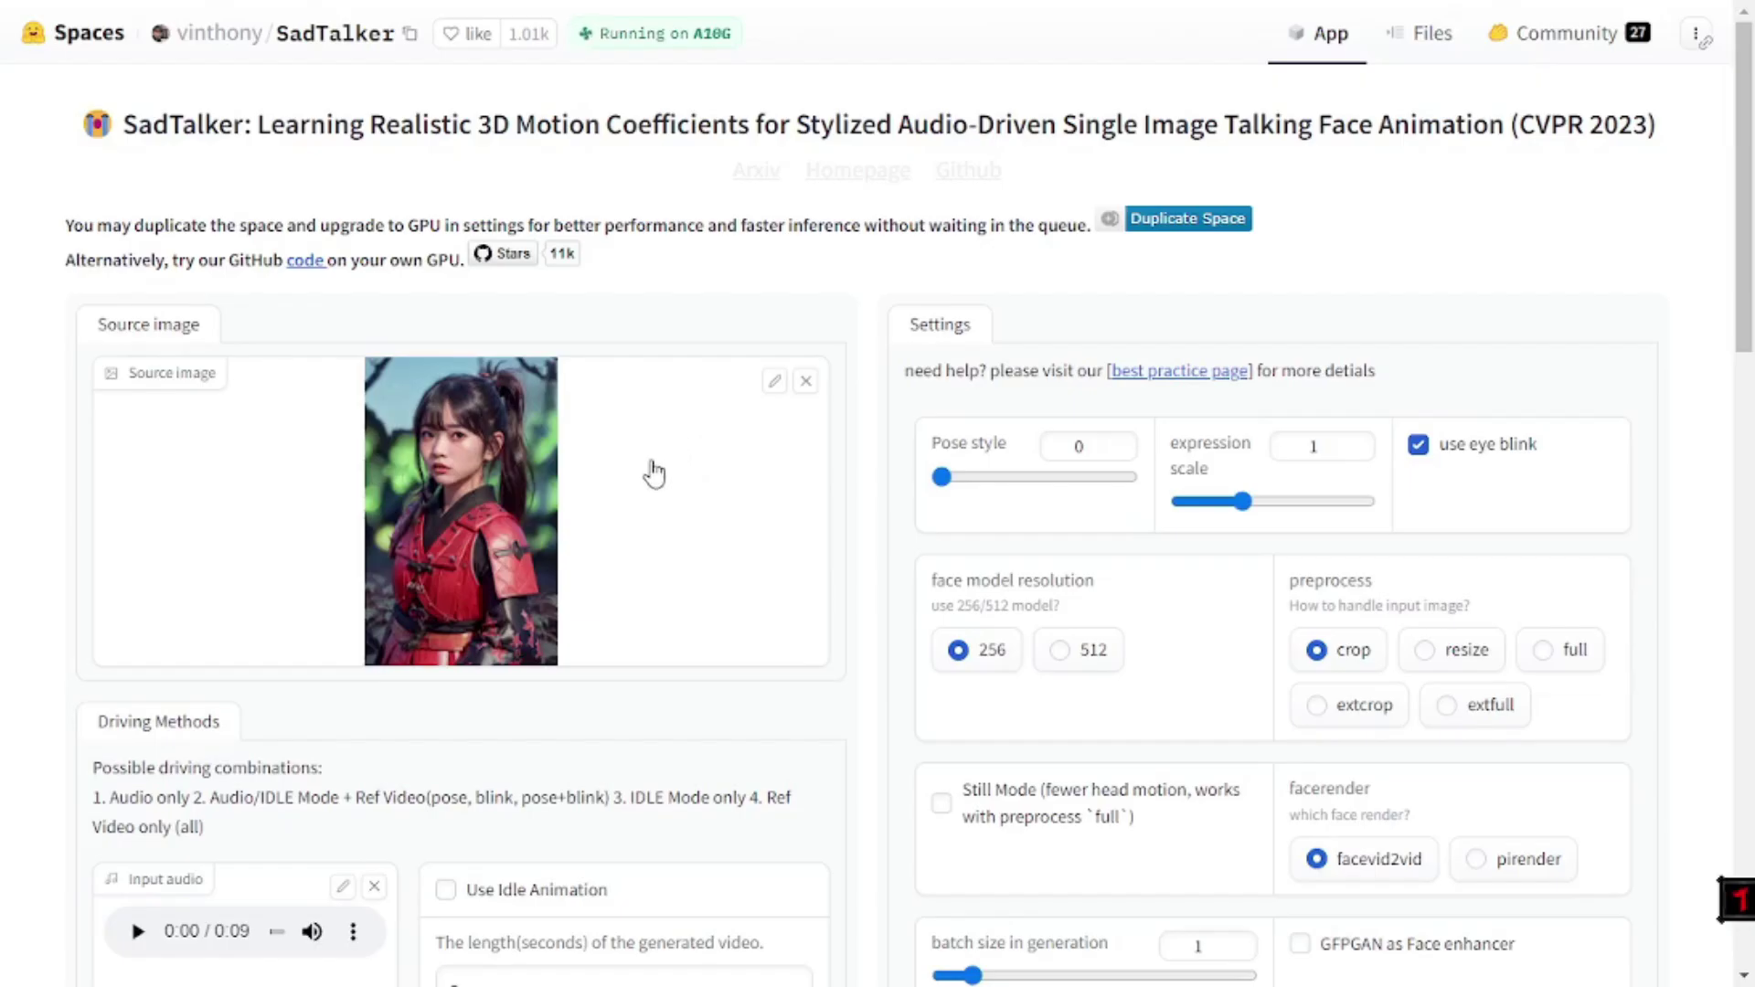
Step: Examine the loaded example's source image, audio and generation settings, and play its generated talking-face video
scroll(645, 468, down, 2)
scroll(330, 425, down, 2)
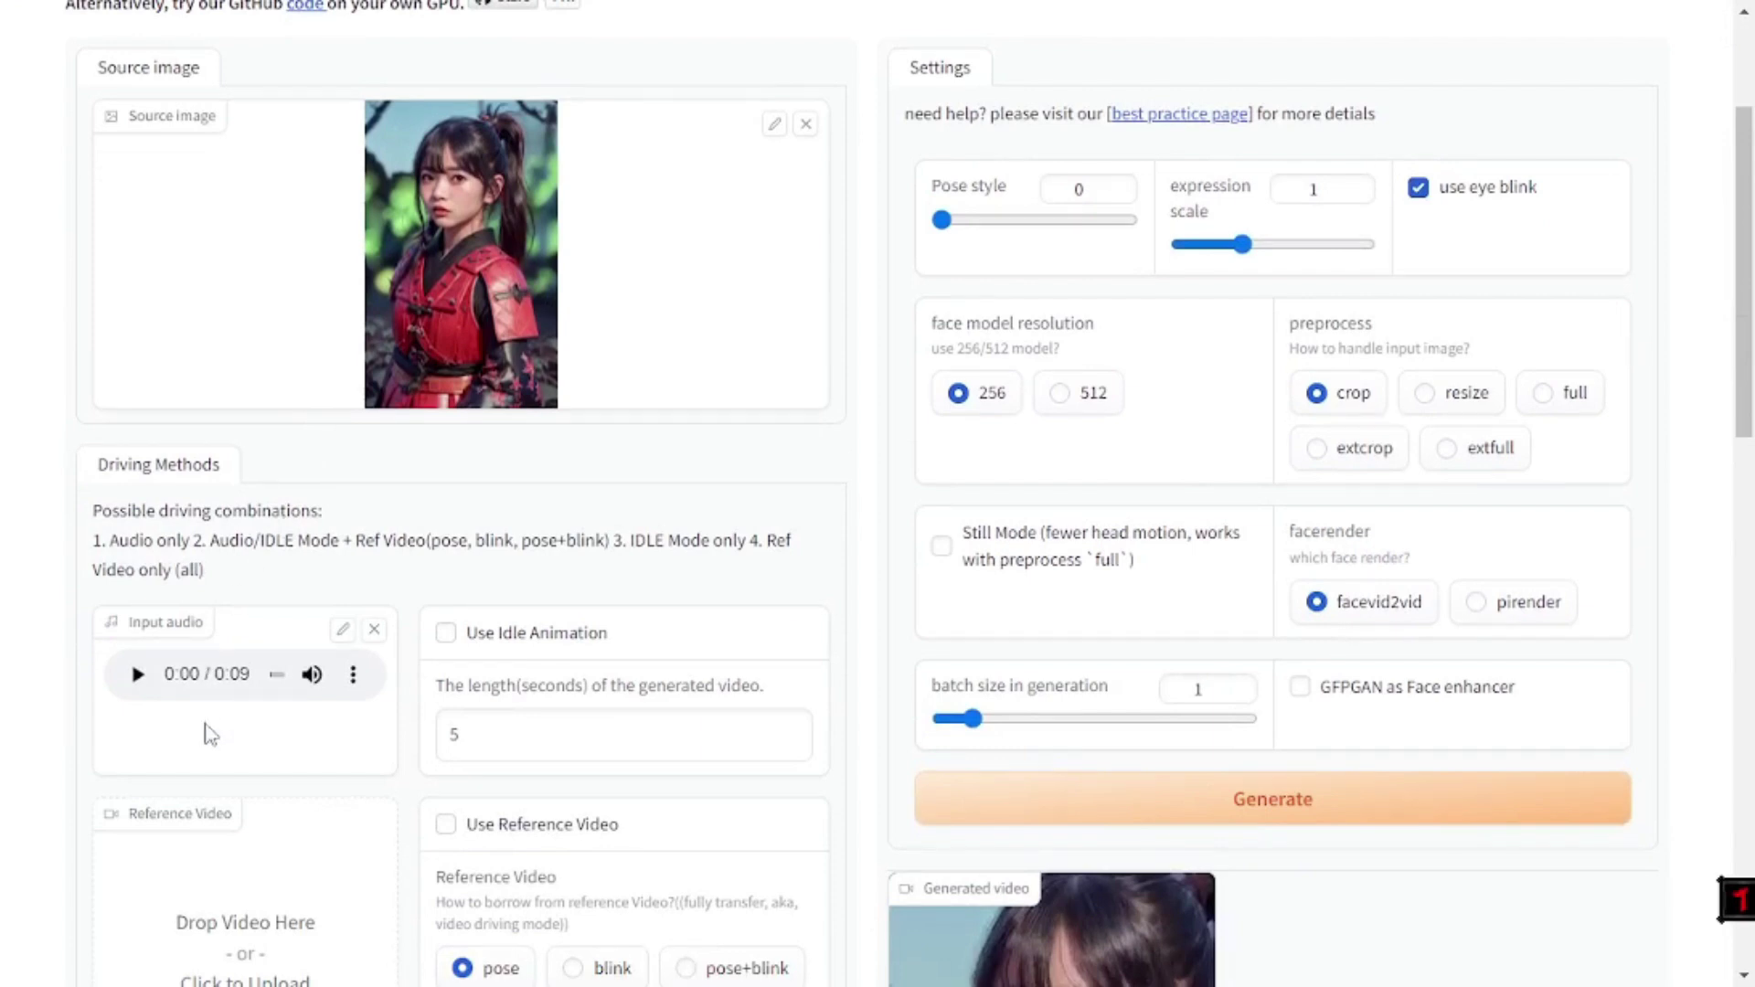
scroll(210, 731, down, 6)
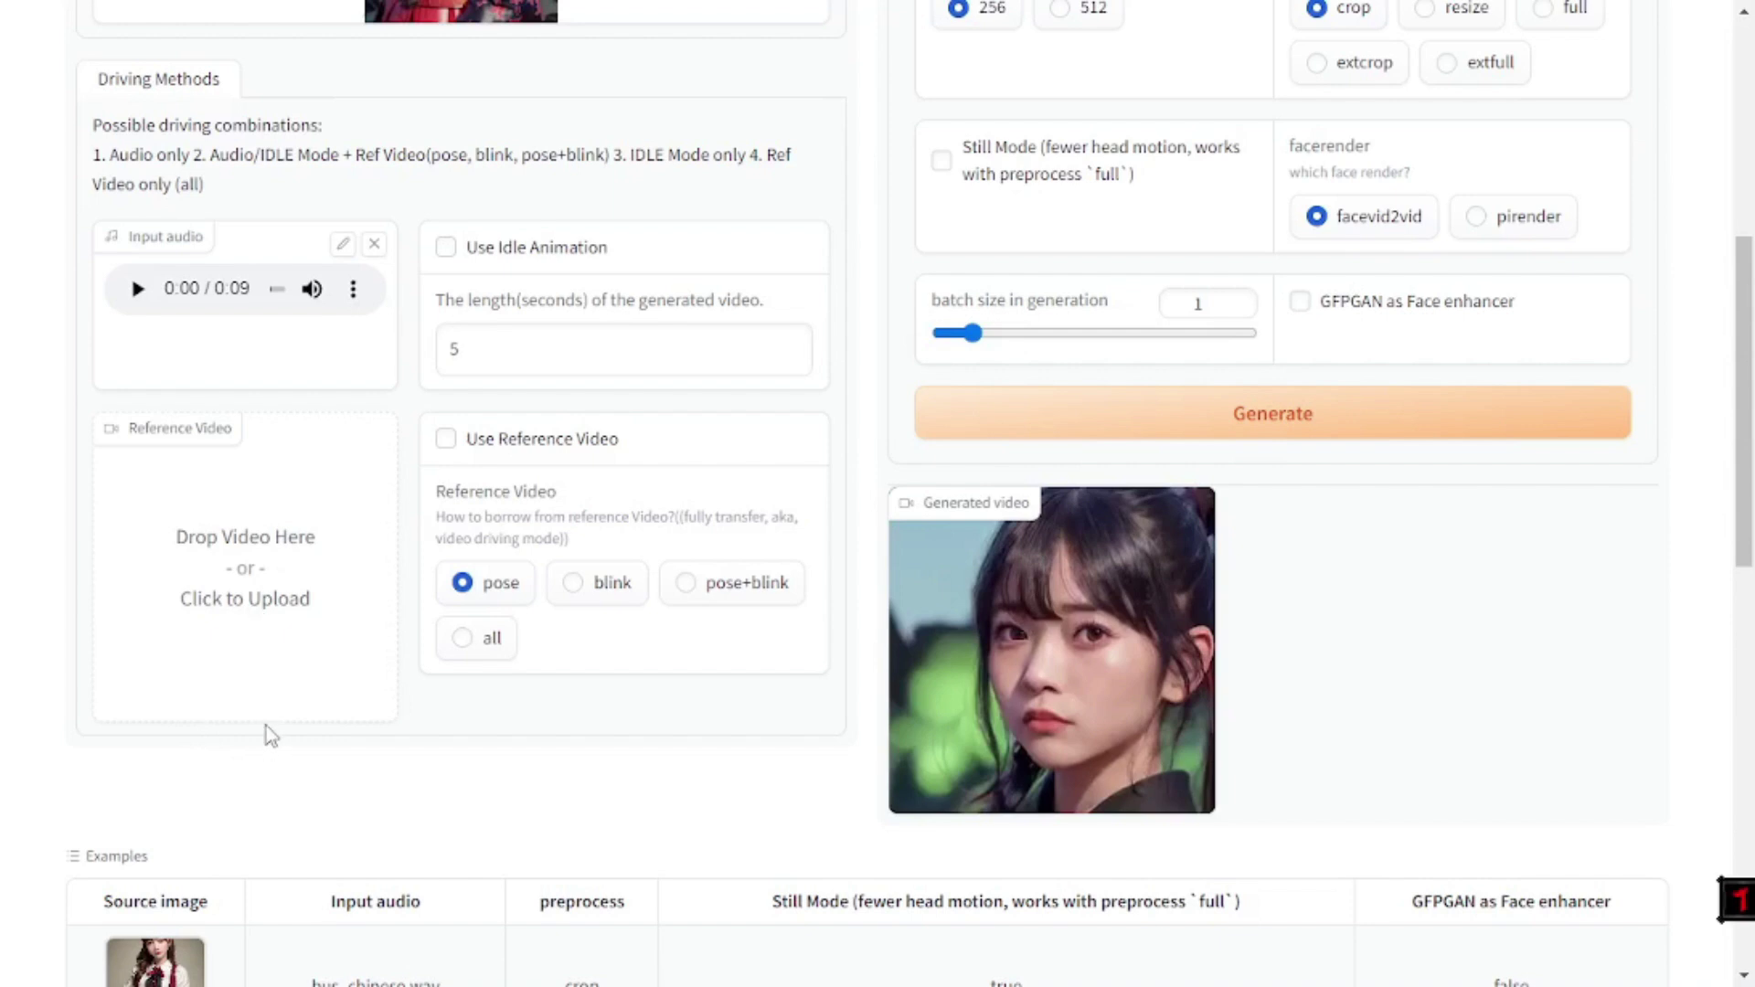
scroll(322, 716, up, 8)
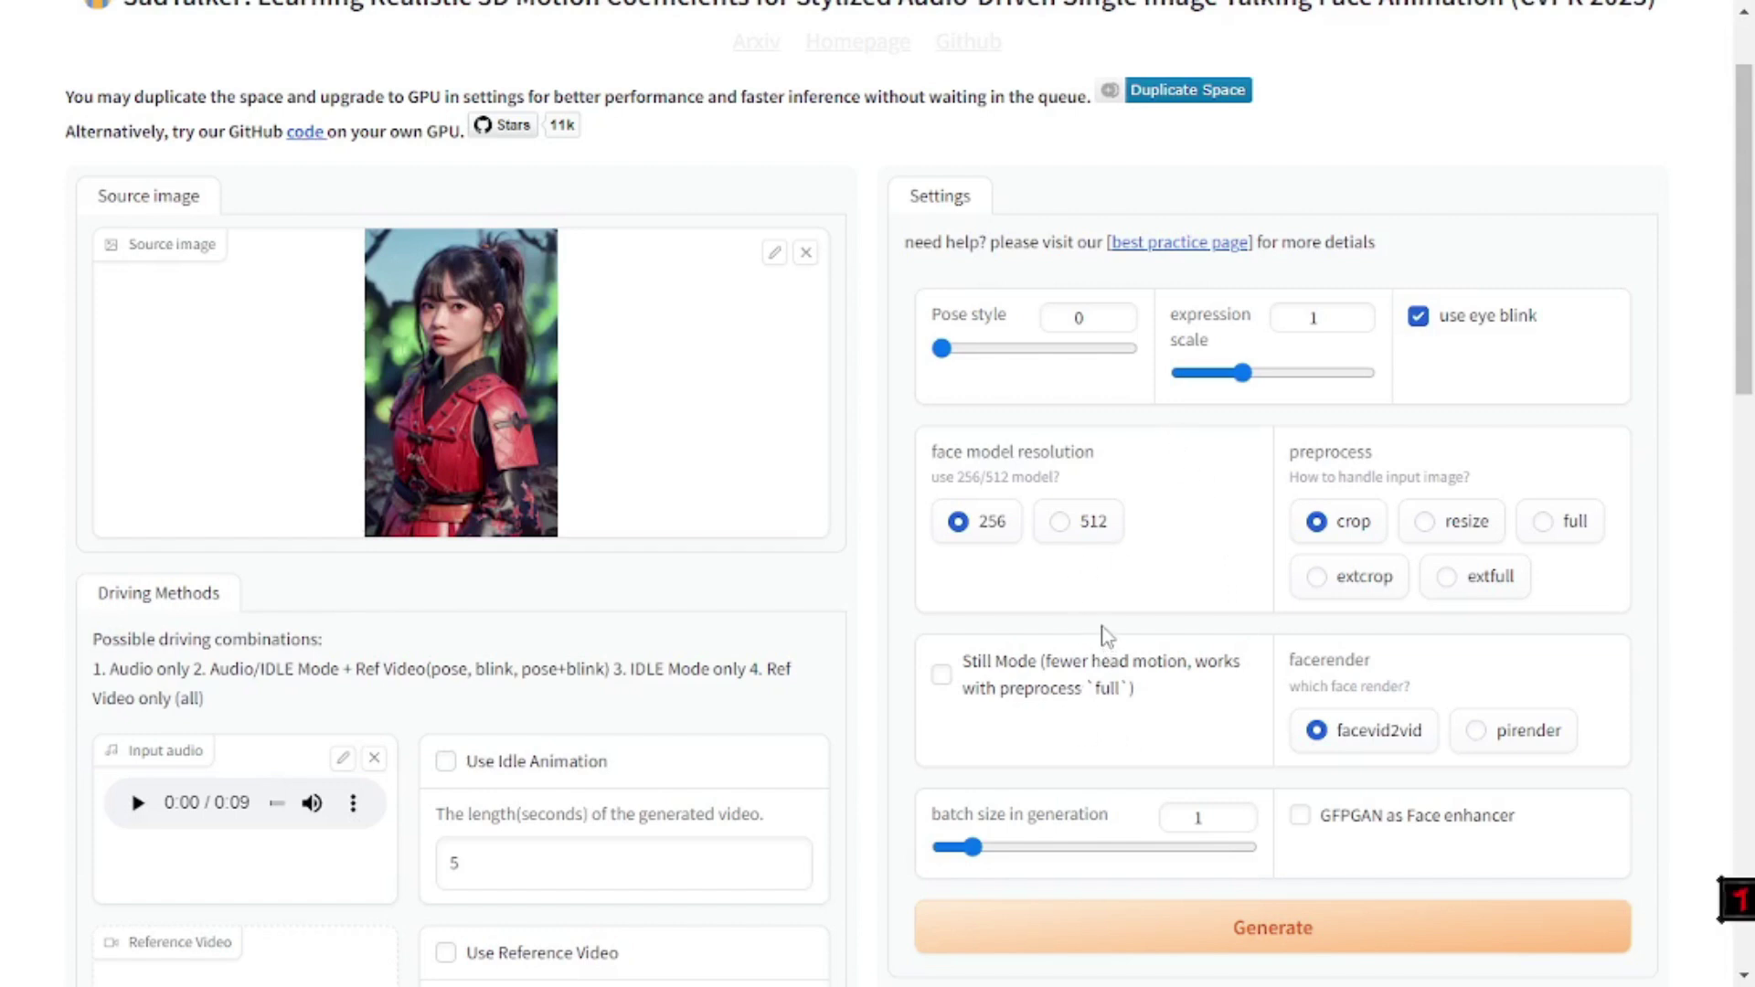
scroll(1106, 633, down, 2)
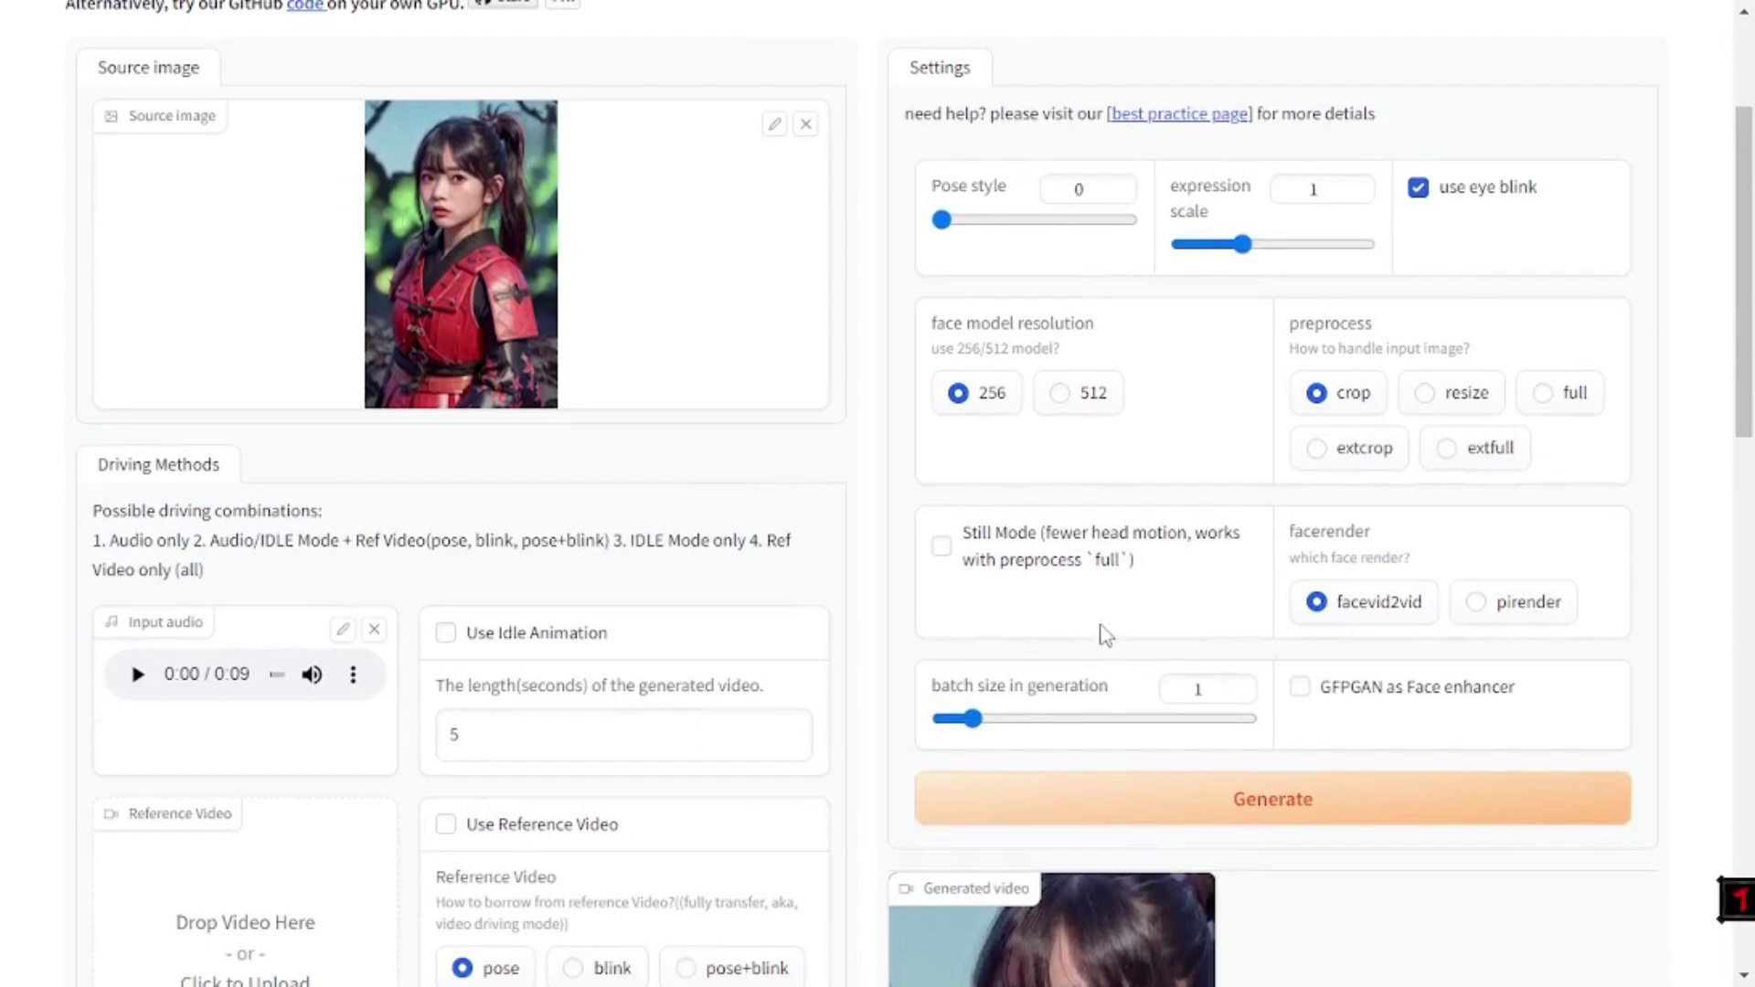
scroll(1106, 634, down, 1)
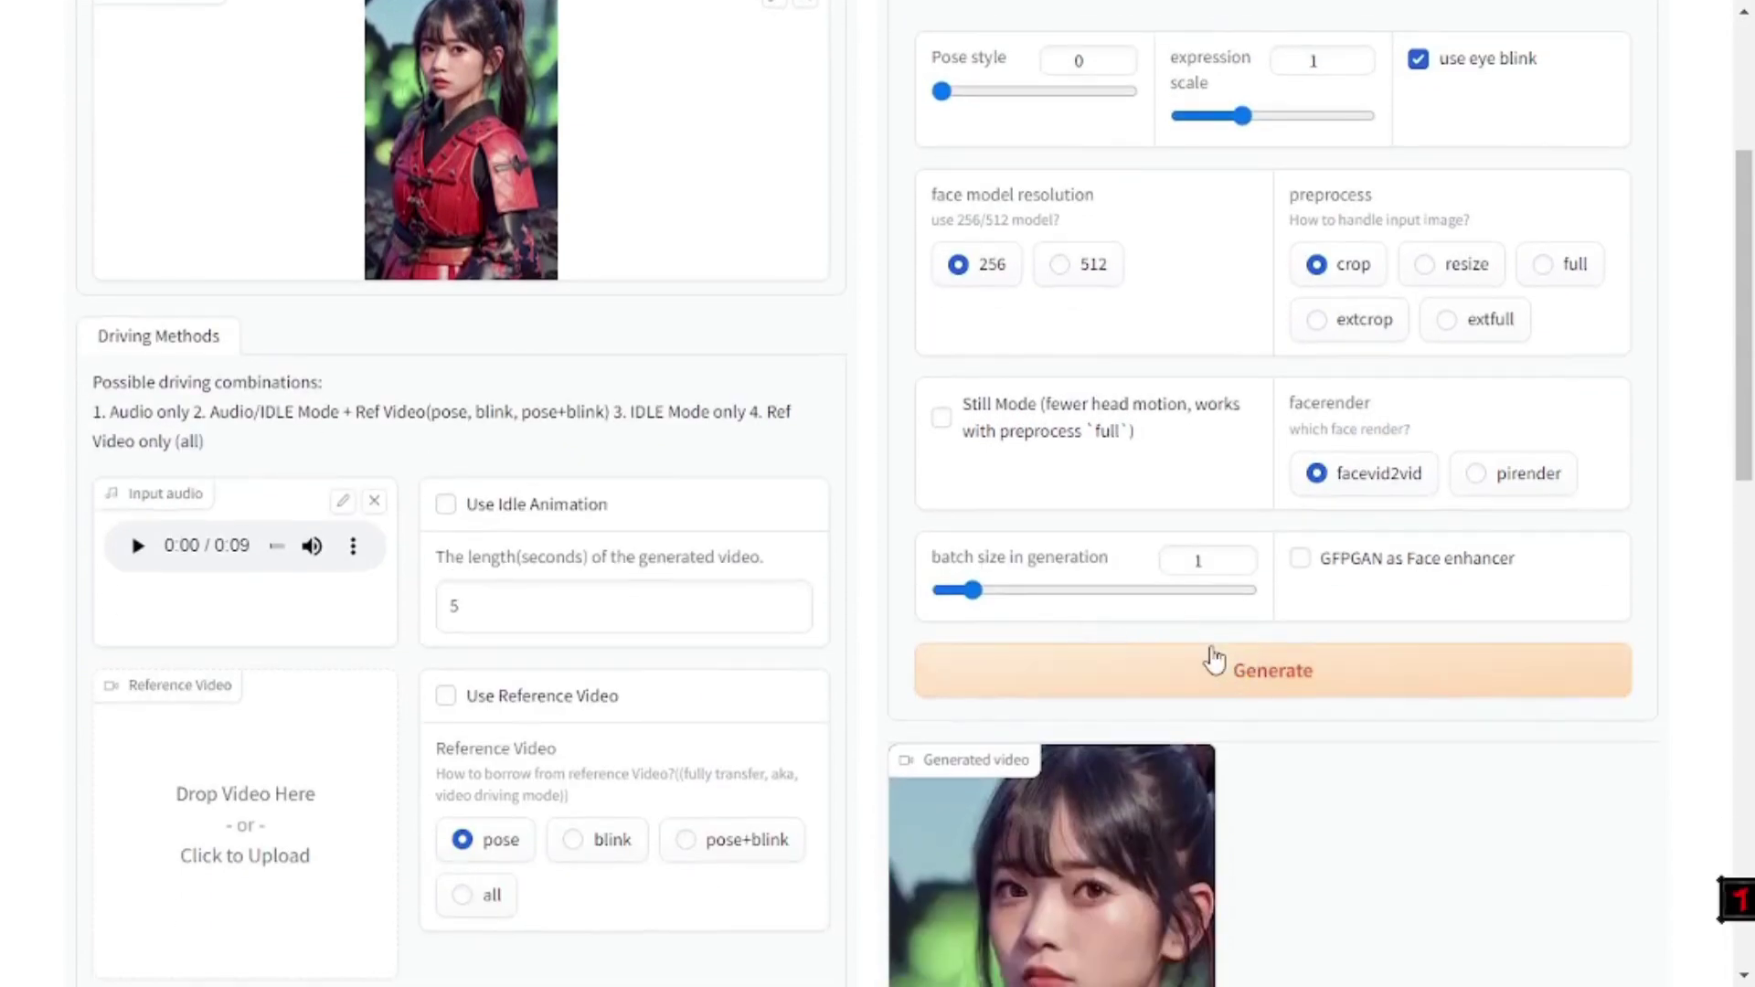
scroll(1213, 656, down, 2)
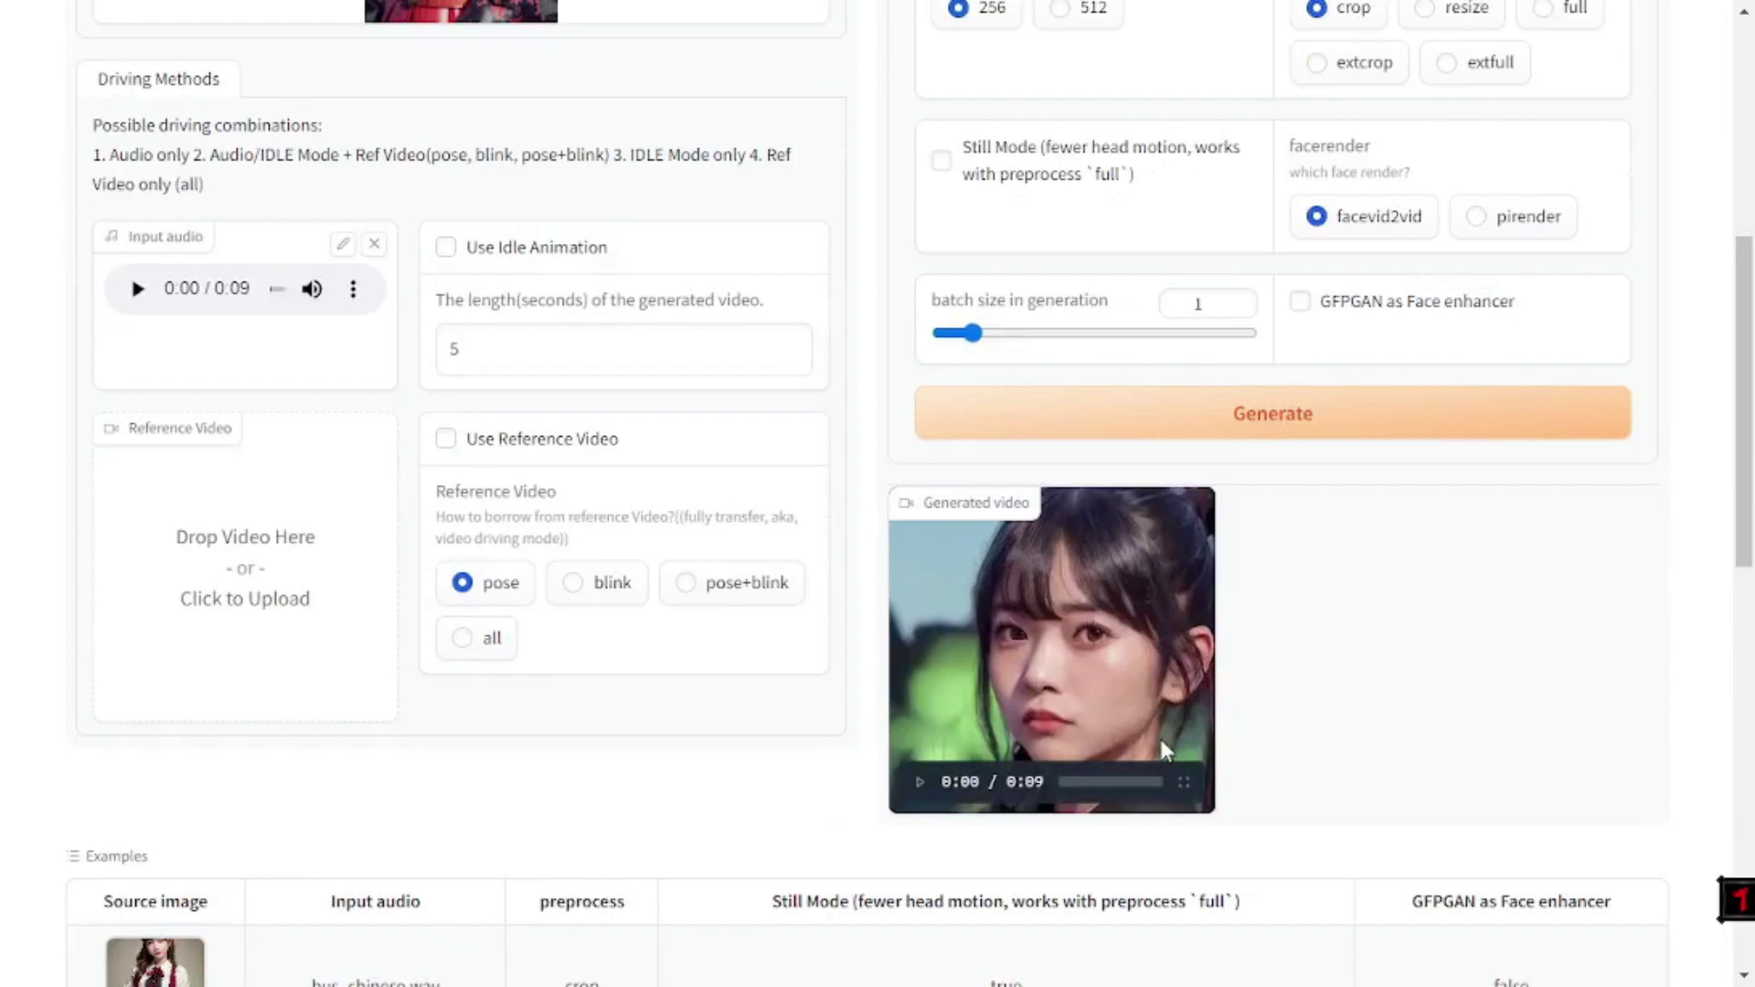
click(917, 782)
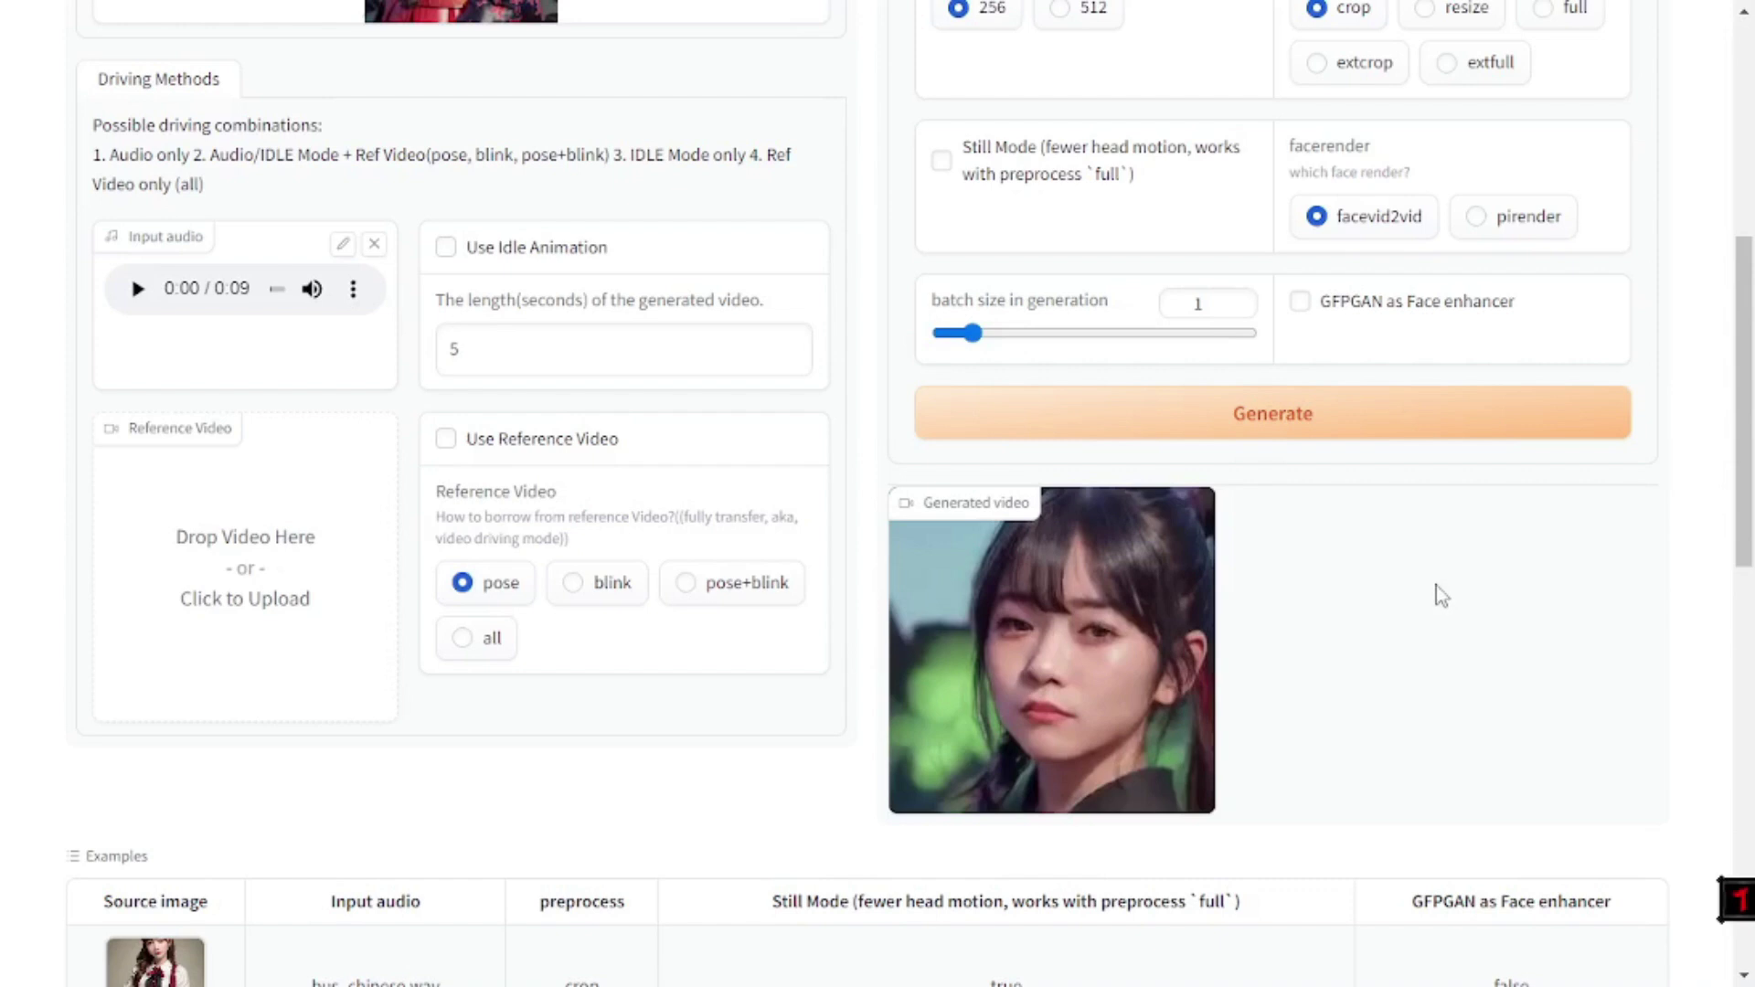
scroll(1442, 595, up, 7)
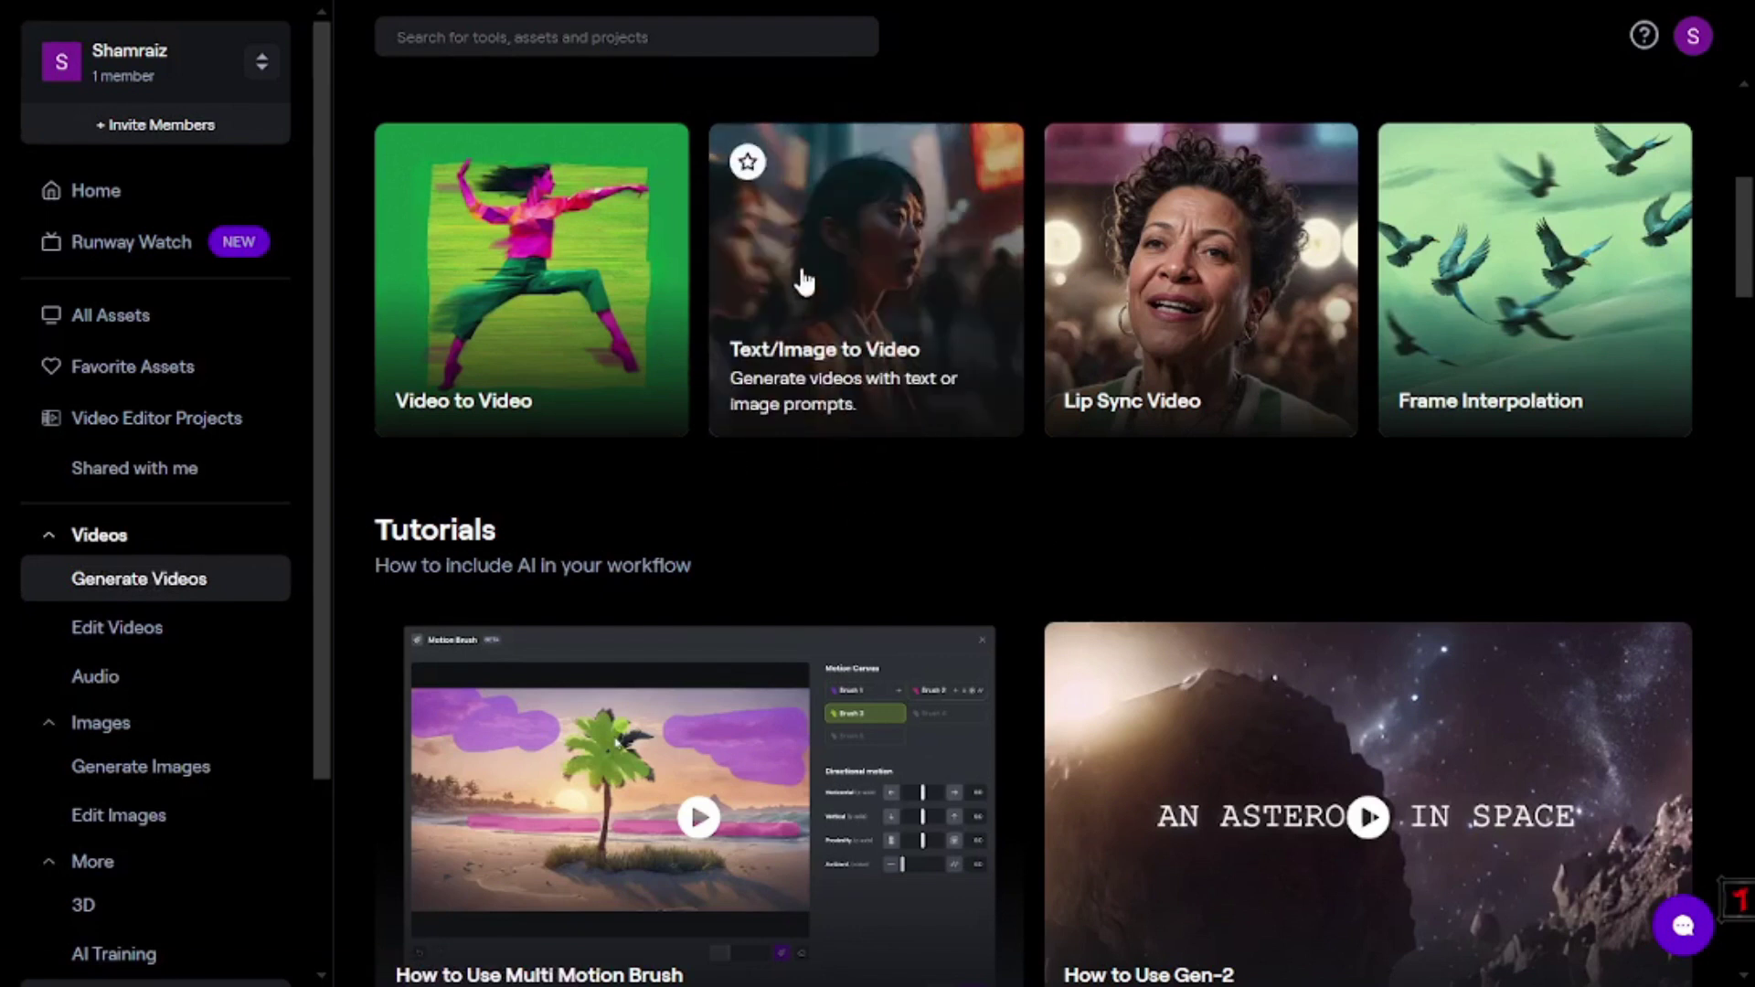
Step: In Runway's Text/Image to Video tool, generate a 4-second video from Default_a_cute_panda_astronaut_0.jpg without a prompt and play it
click(858, 265)
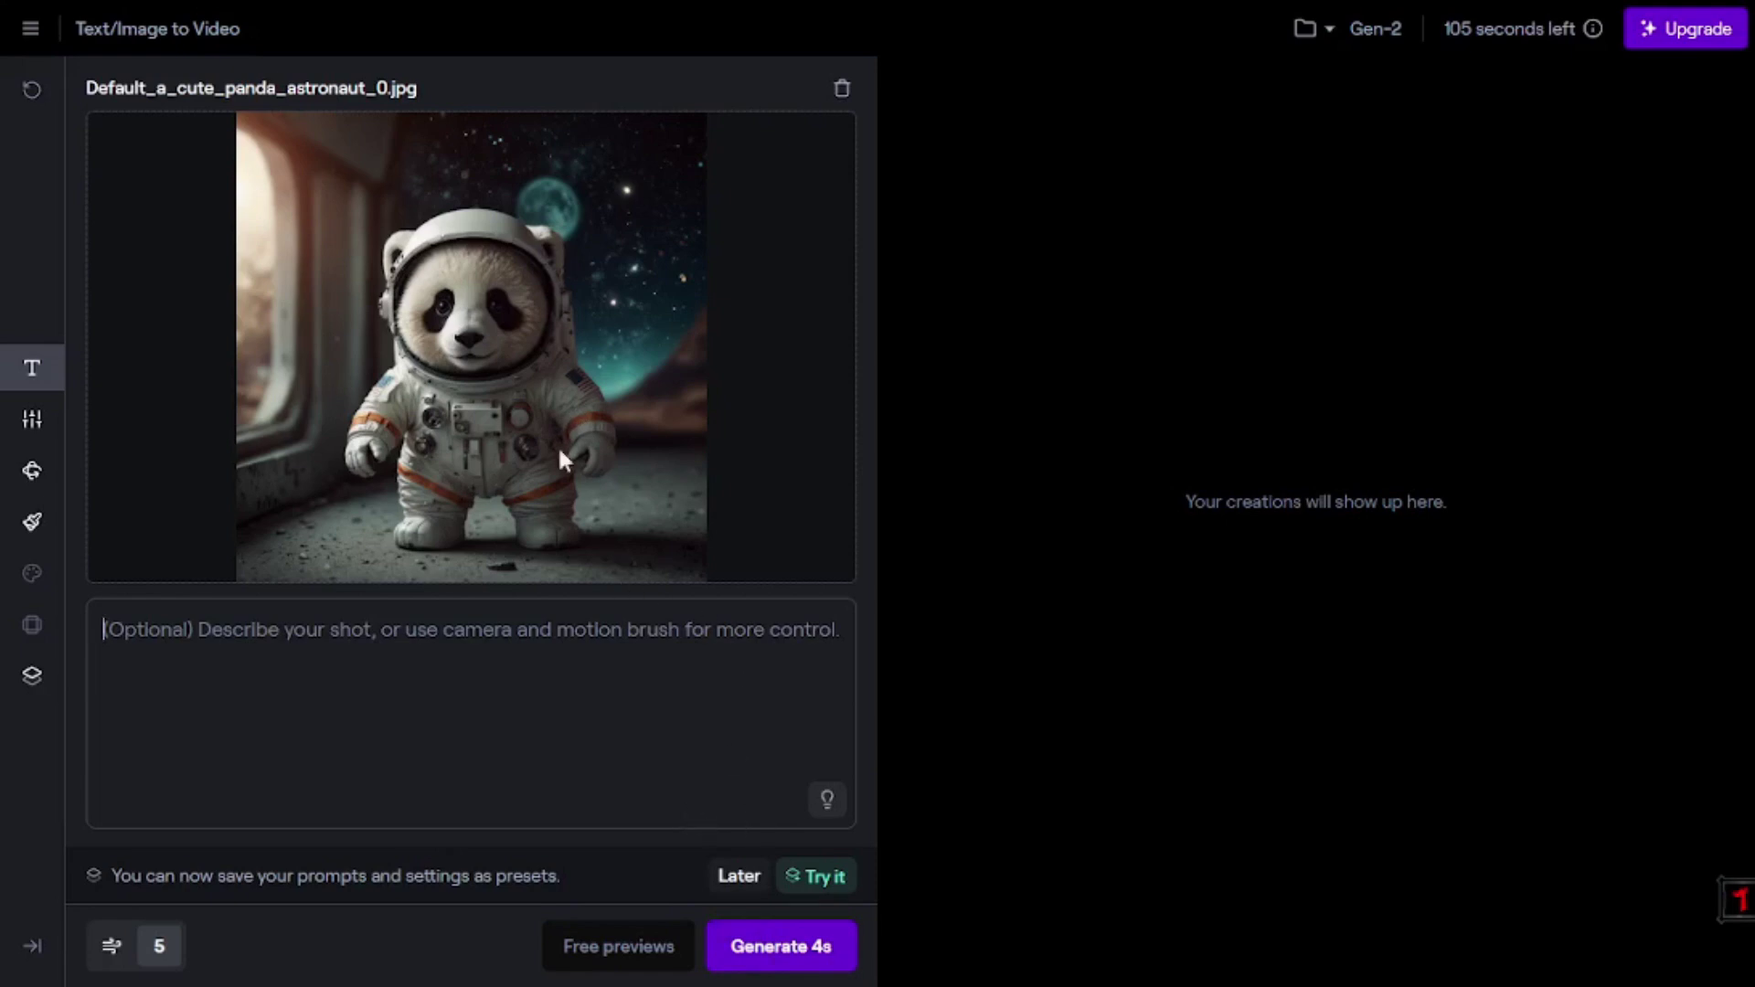
click(766, 951)
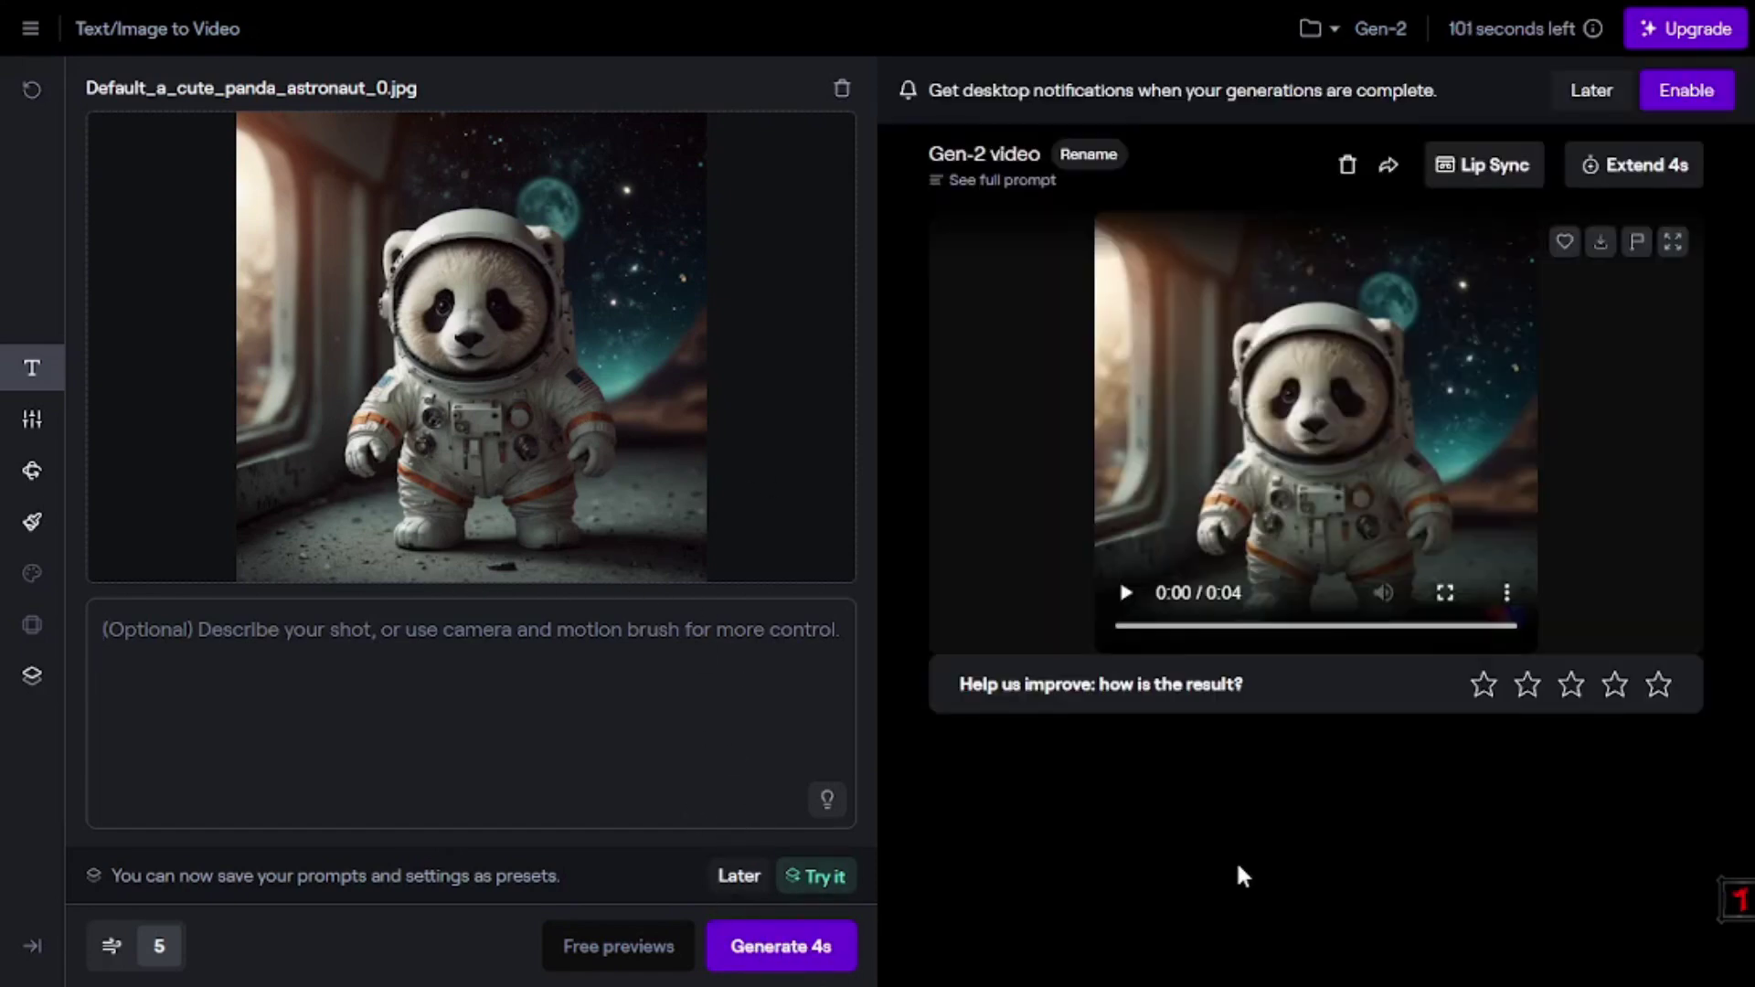
click(1126, 594)
click(1127, 594)
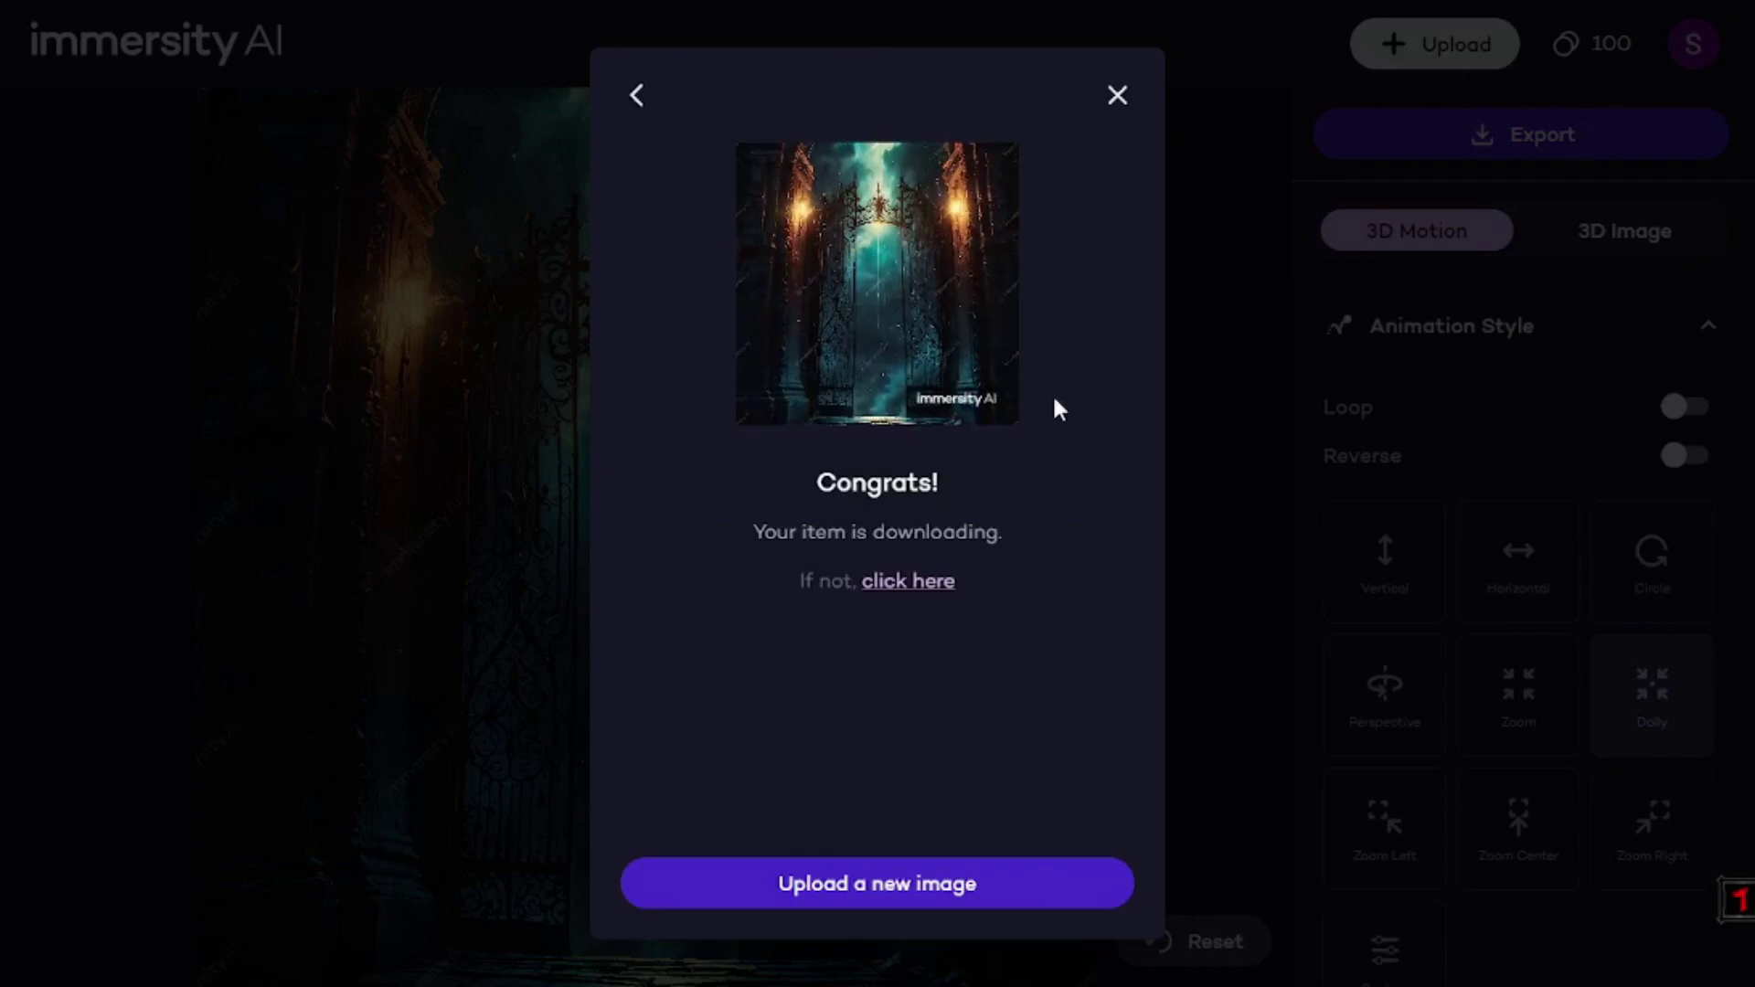
click(1117, 95)
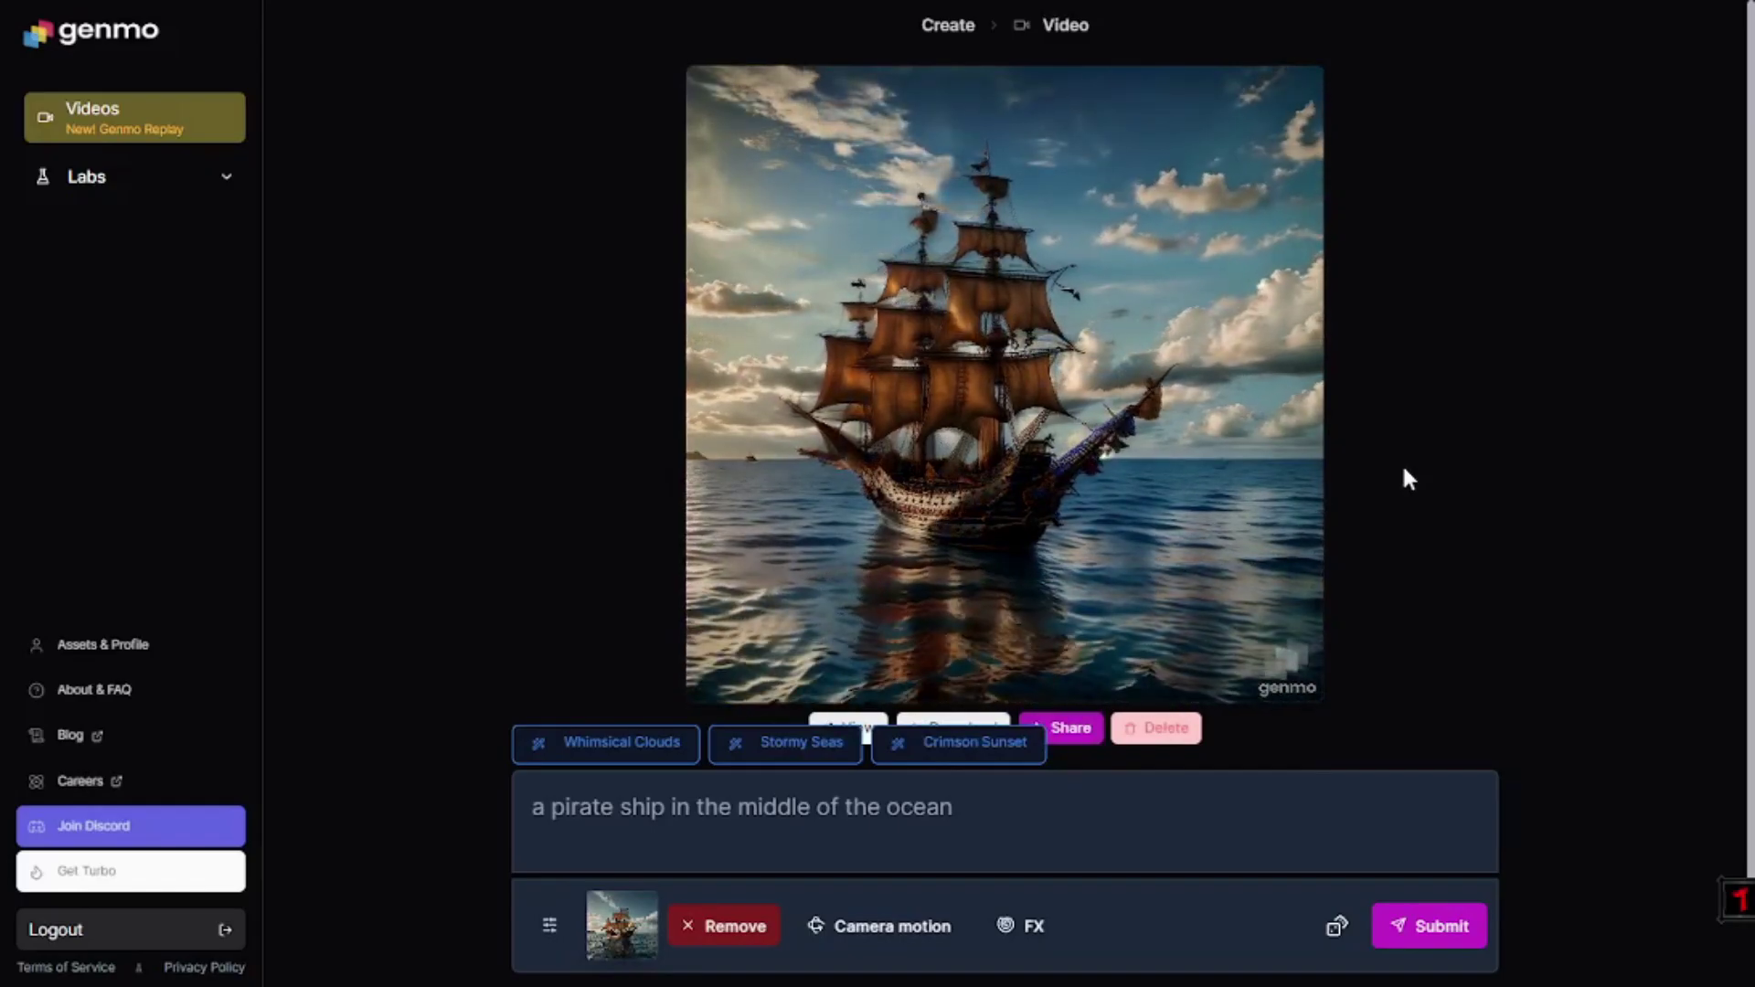
scroll(1406, 476, down, 1)
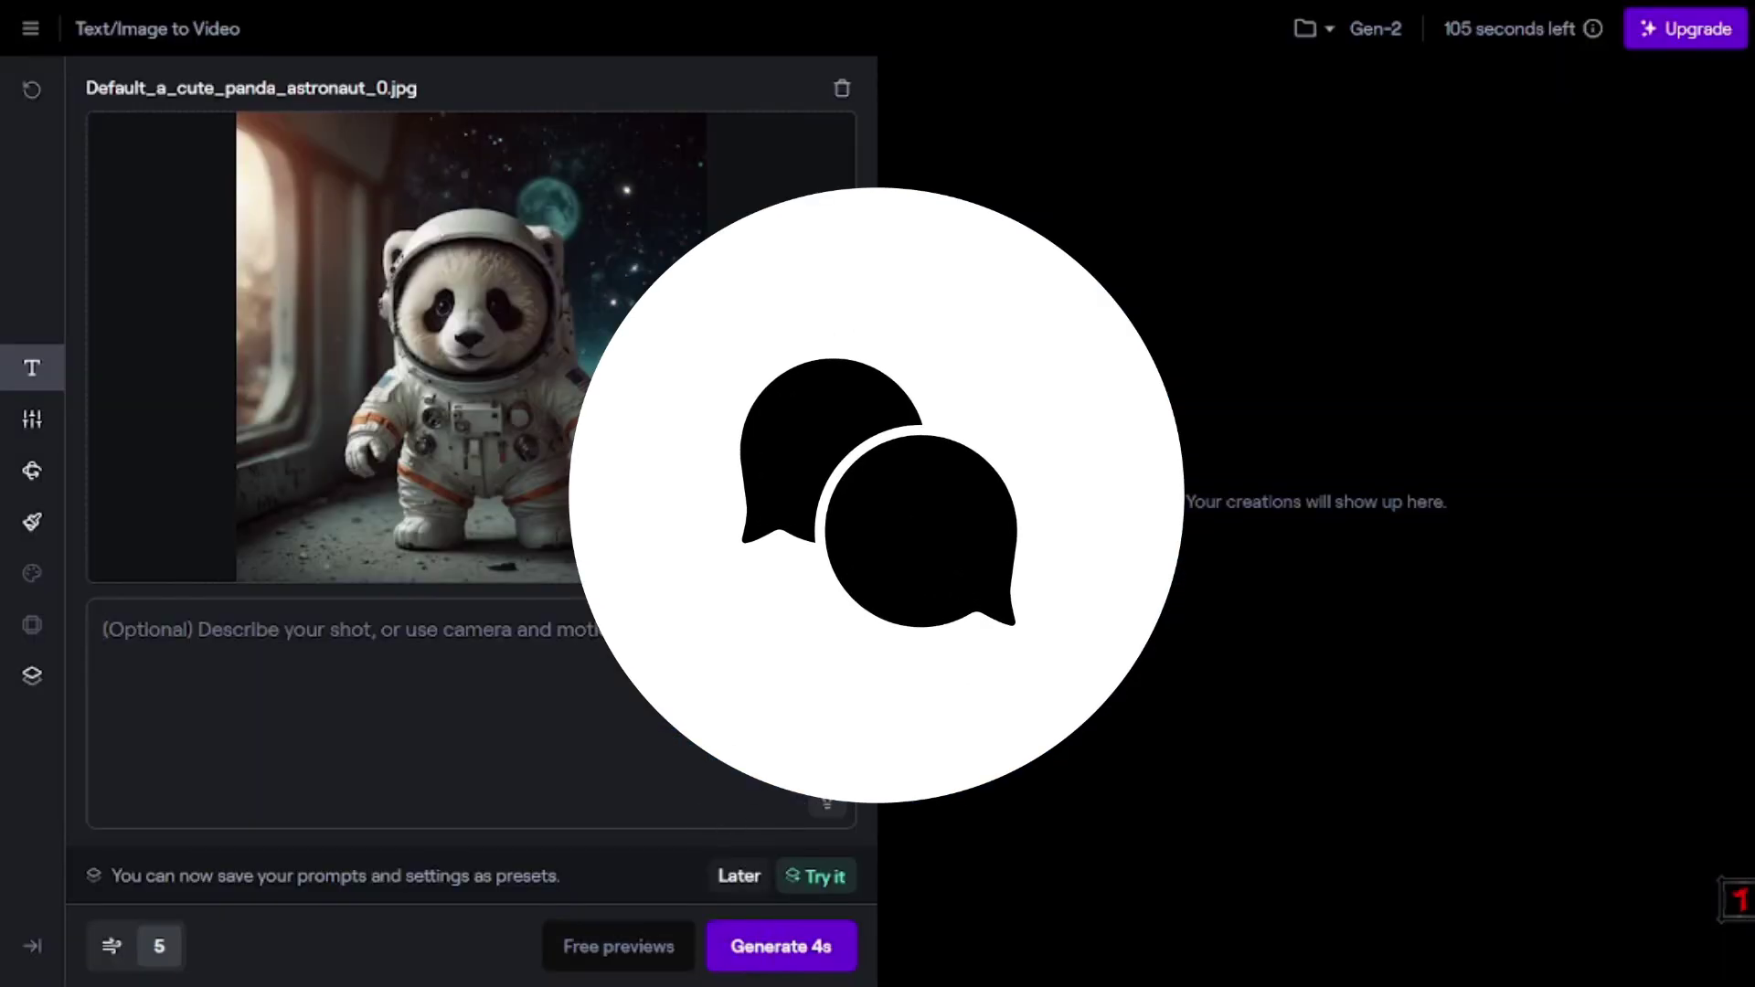
Step: In Runway, generate a 4-second Gen-2 clip of the panda astronaut image, play it and pause it partway
click(757, 951)
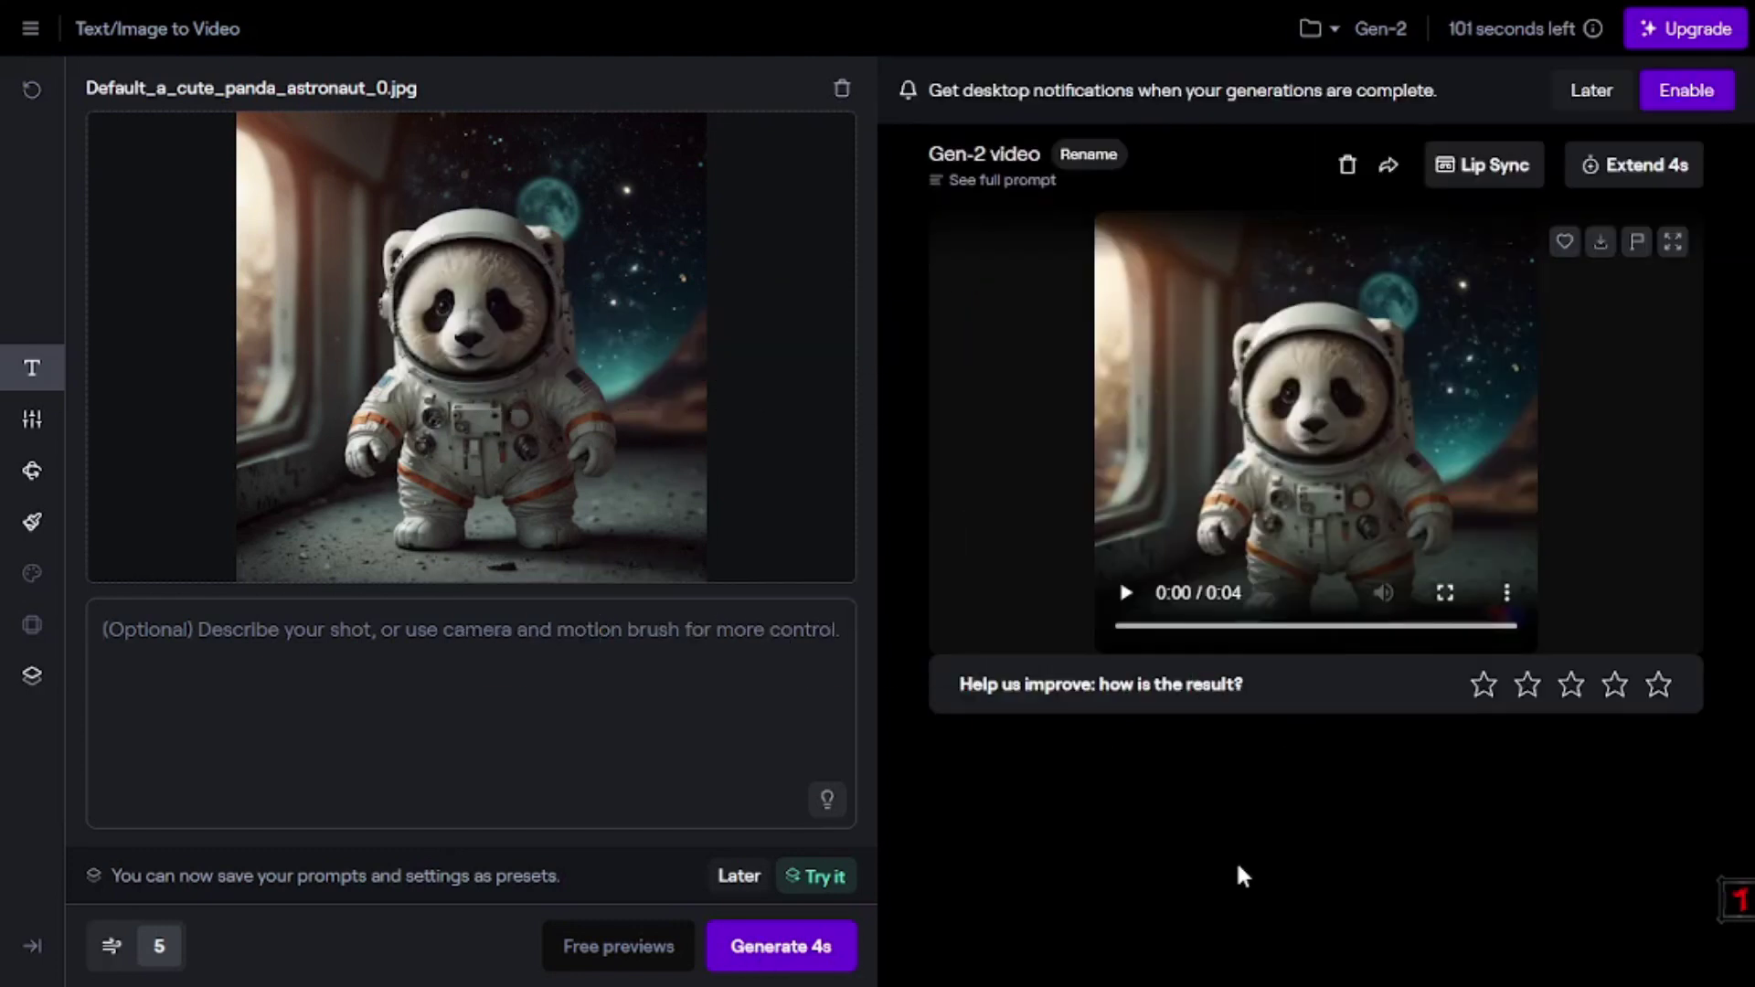
click(1126, 593)
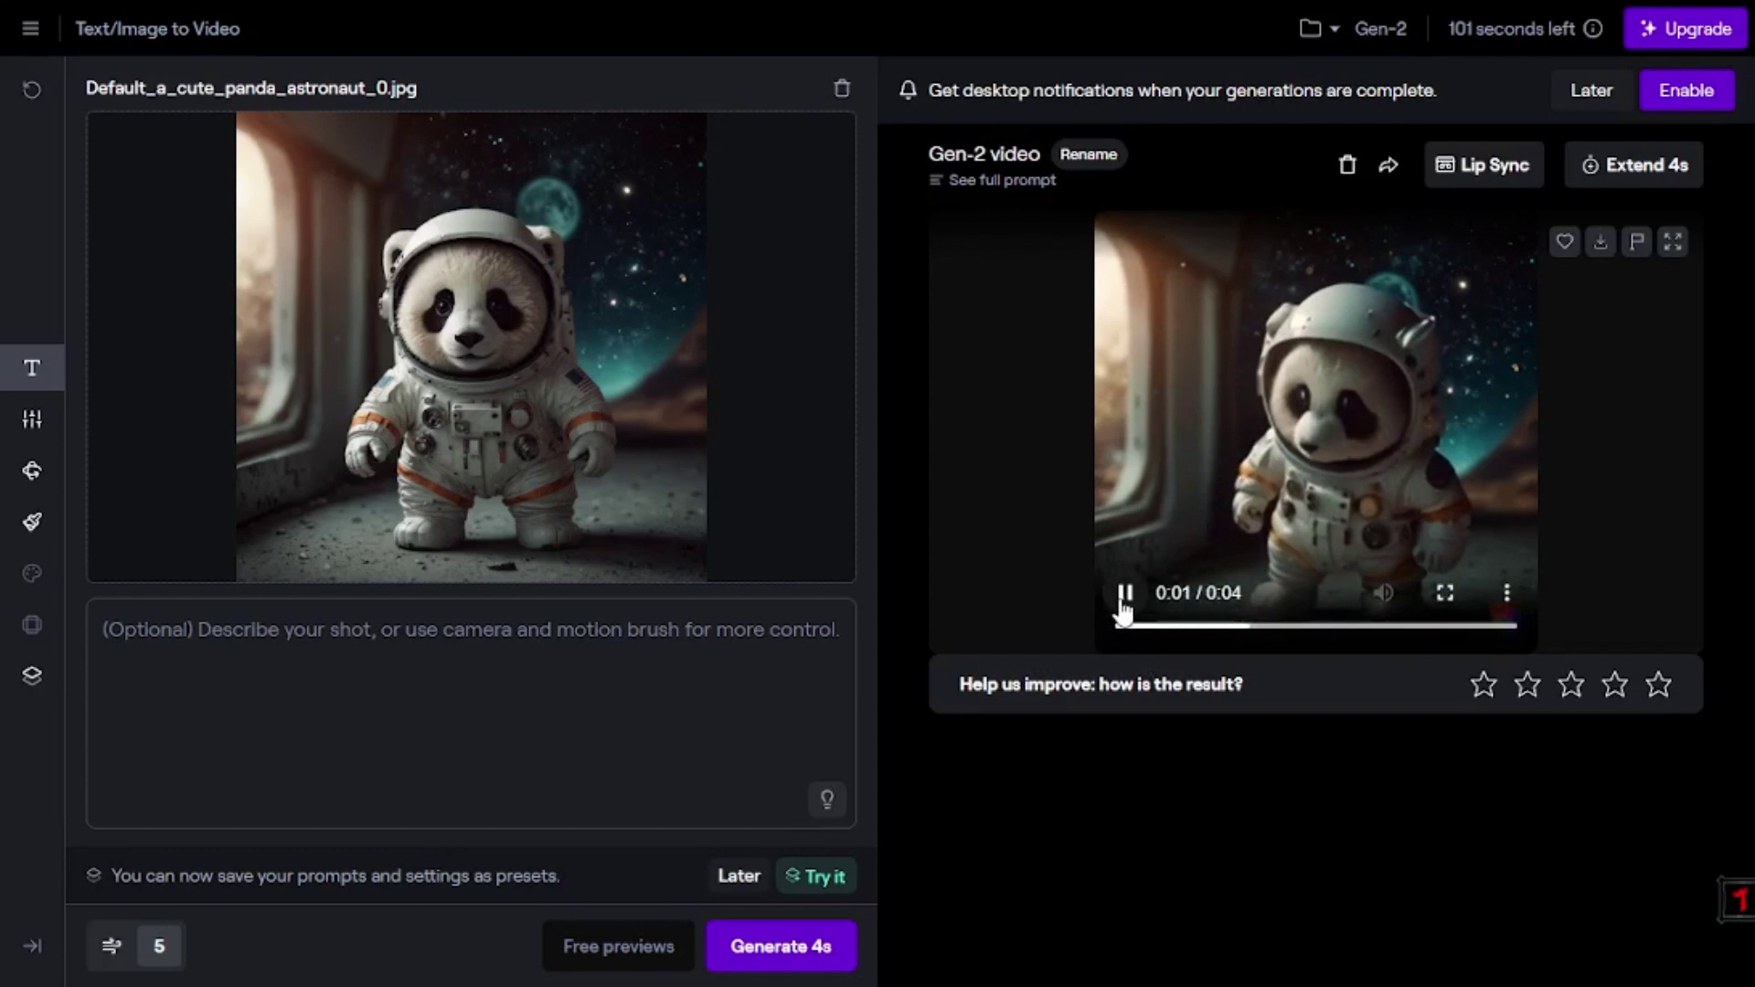
click(1126, 593)
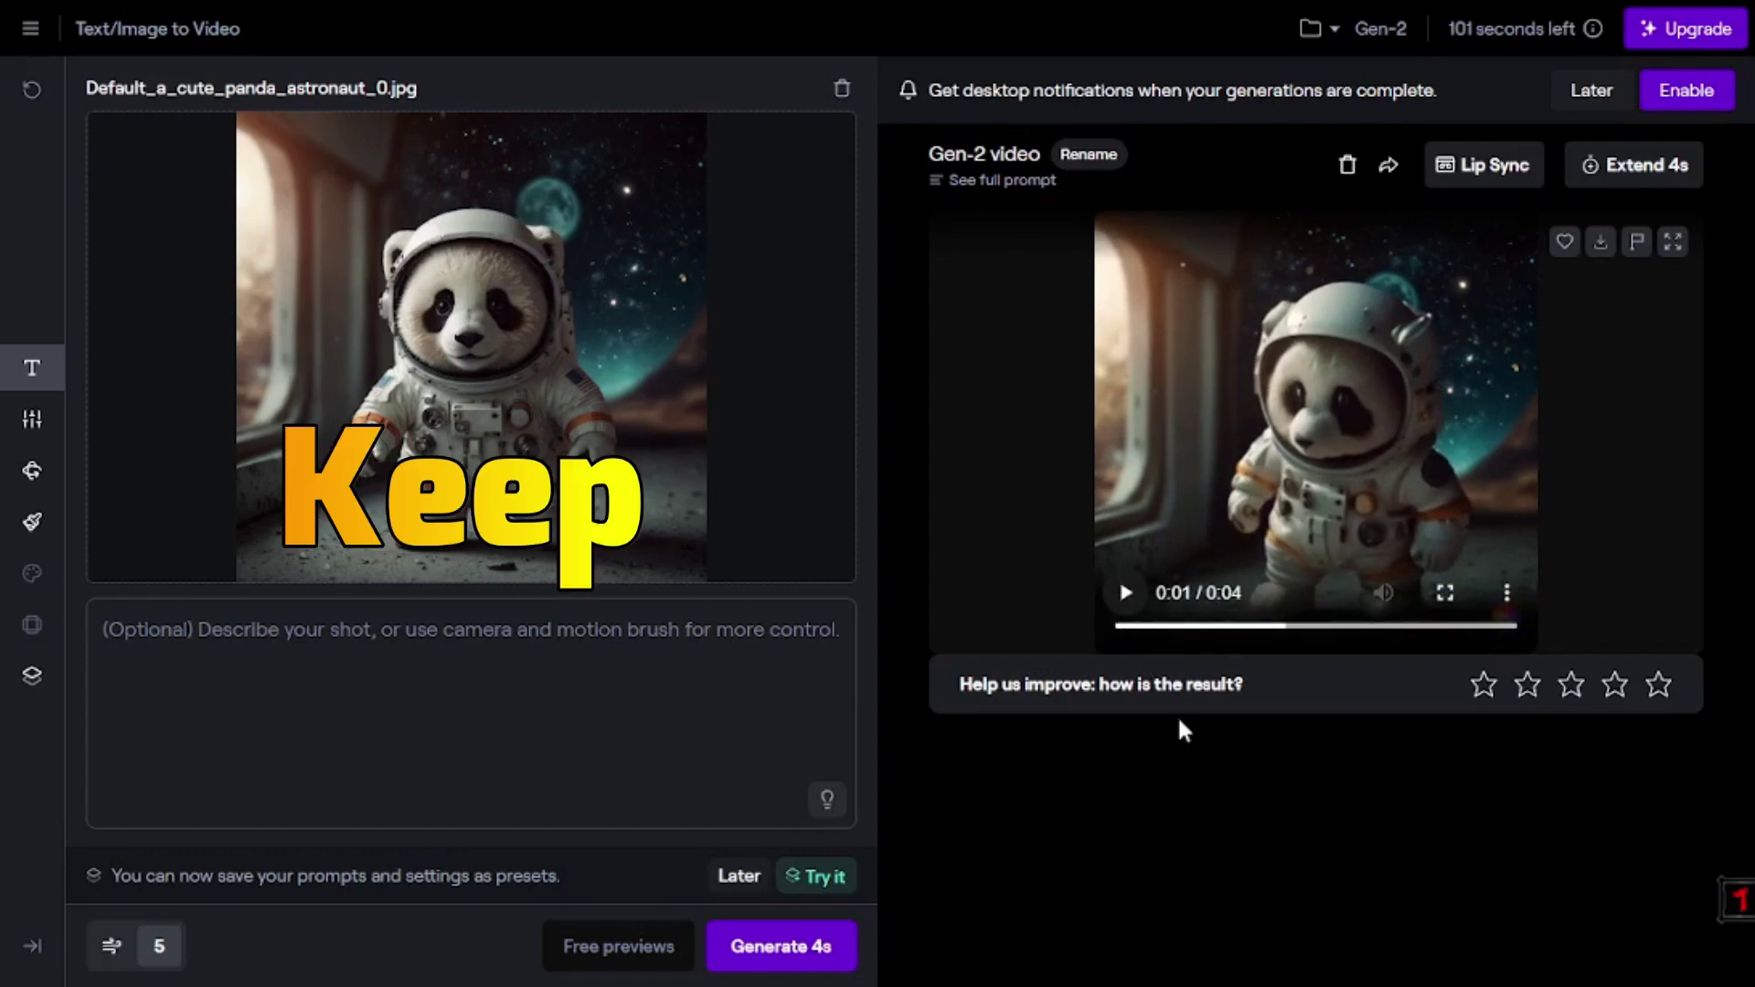